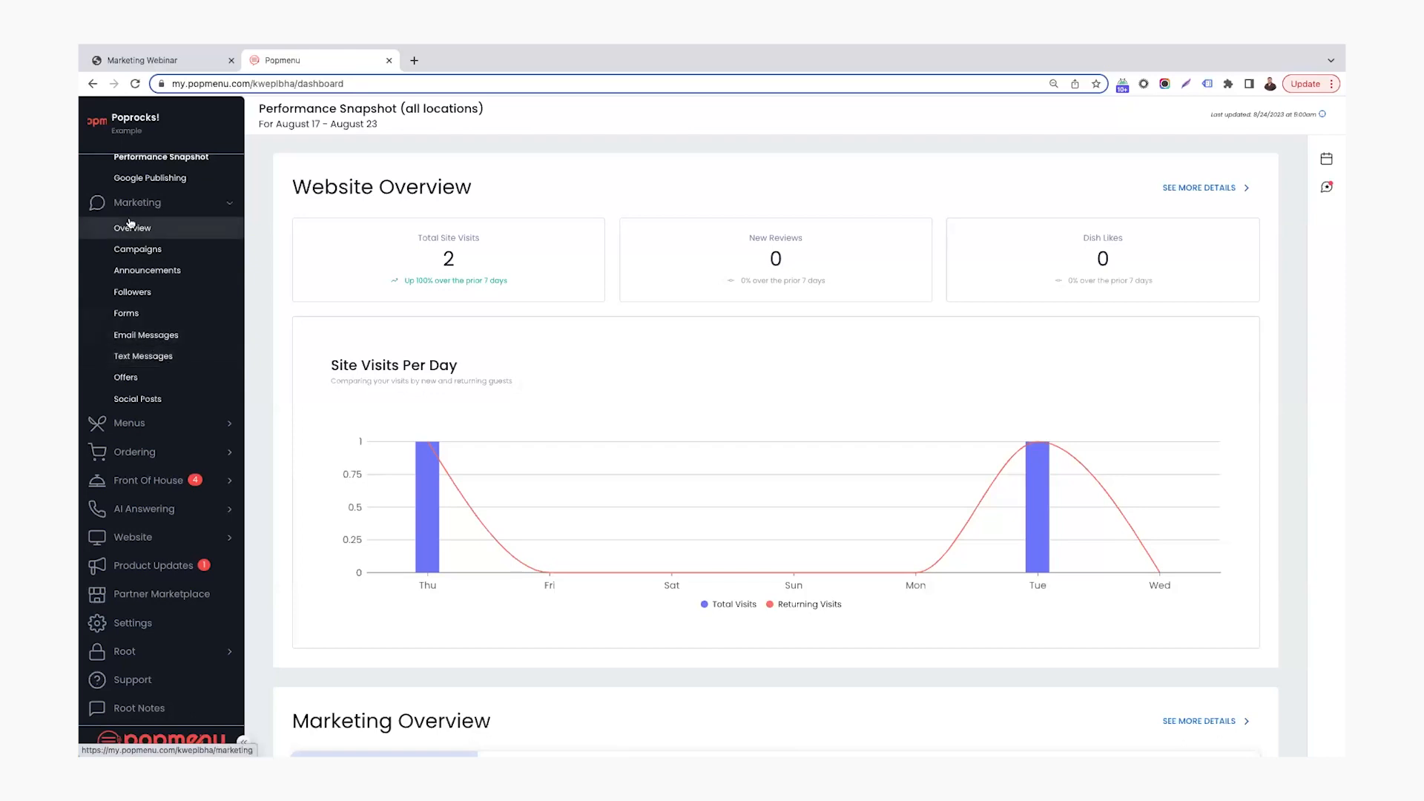
# Browse the Other Holidays, Website and Ordering template categories for a new mass email, then close the chooser without picking one.
pyautogui.click(144, 335)
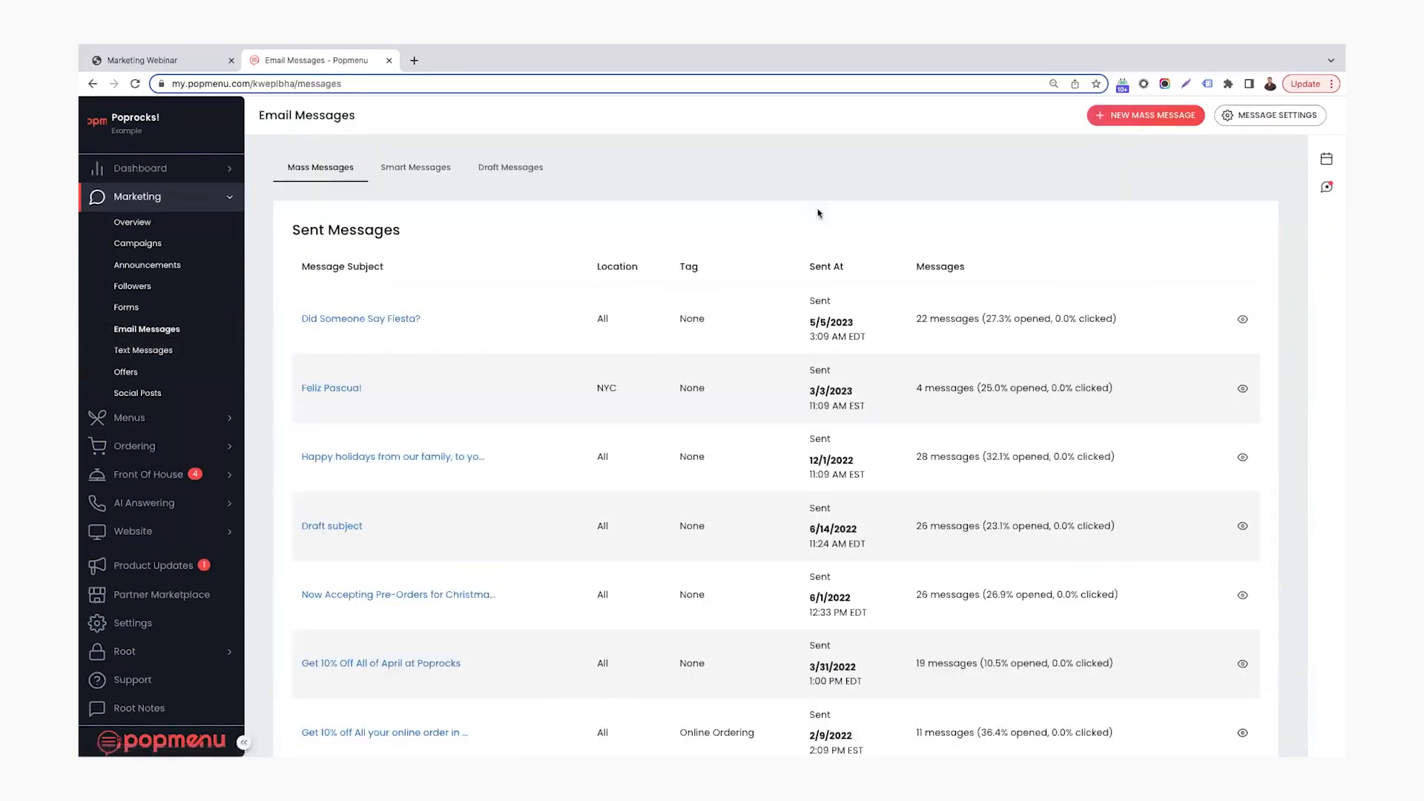
pyautogui.click(1143, 116)
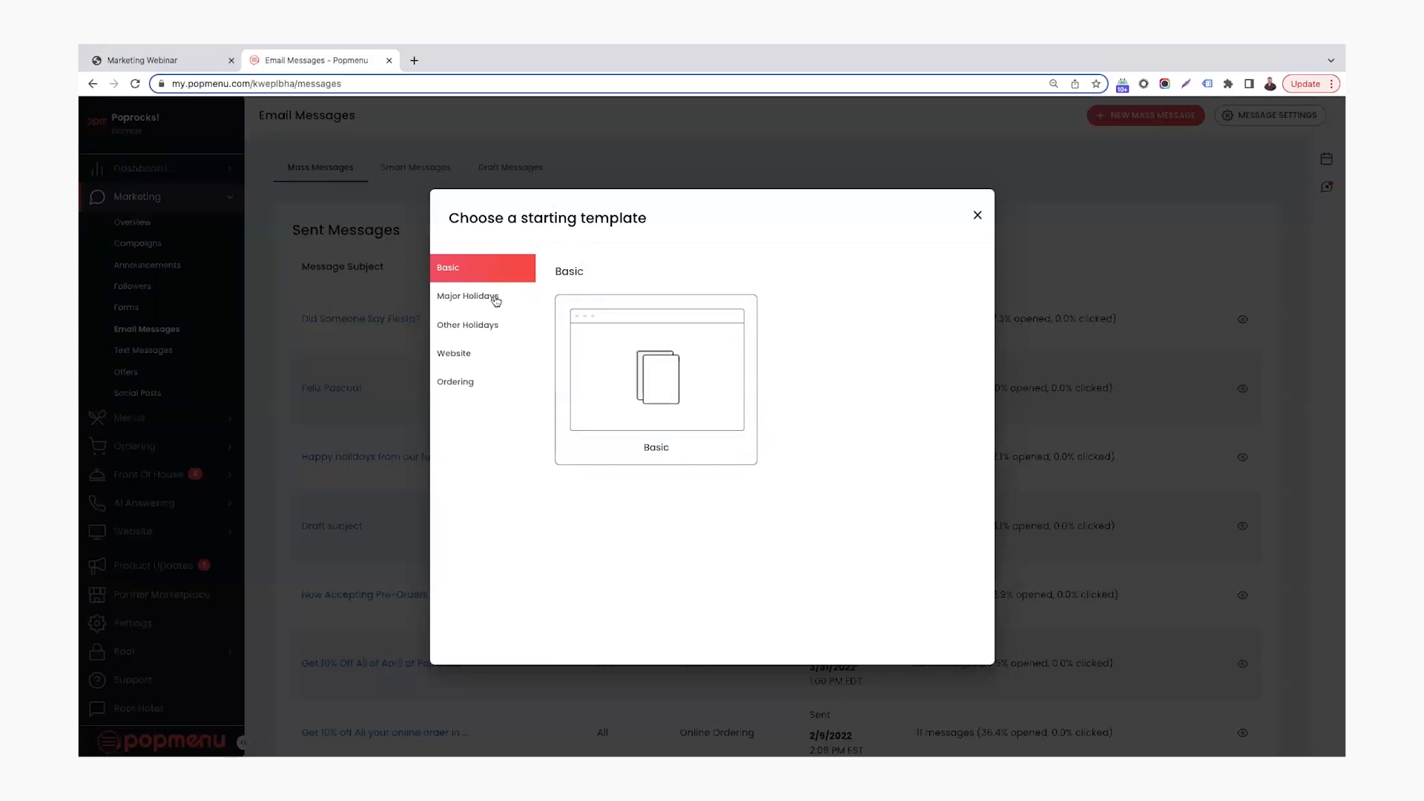
pyautogui.click(497, 326)
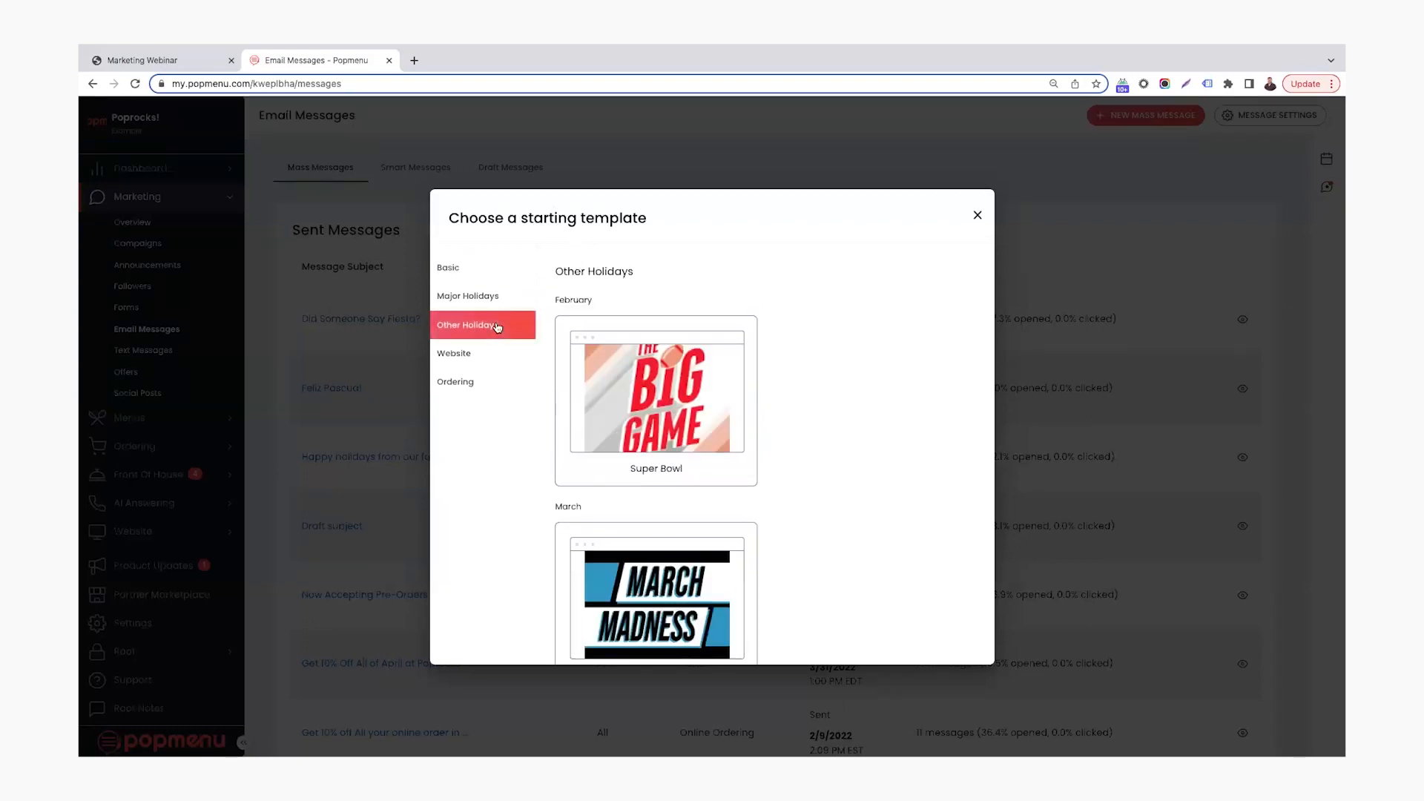
pyautogui.click(483, 359)
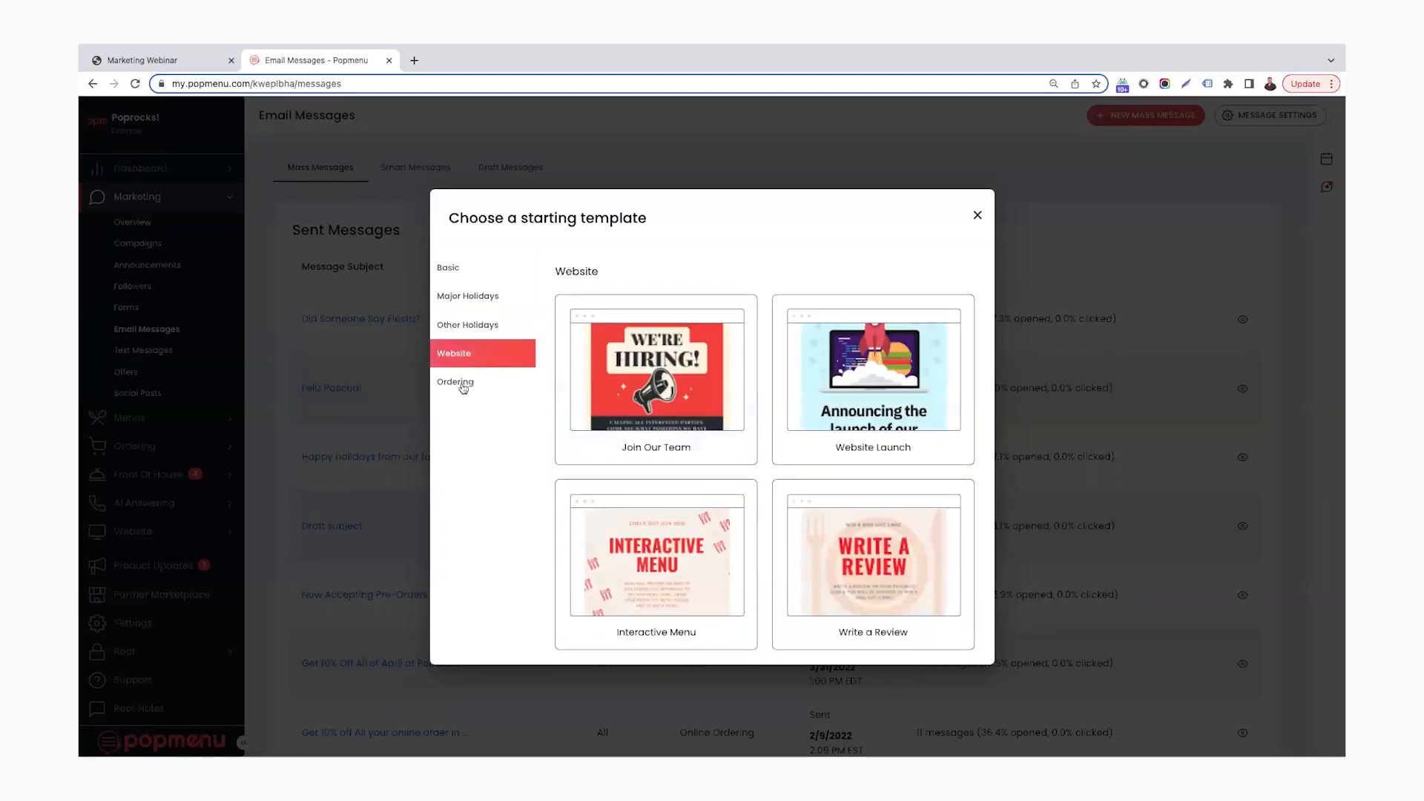
pyautogui.click(463, 386)
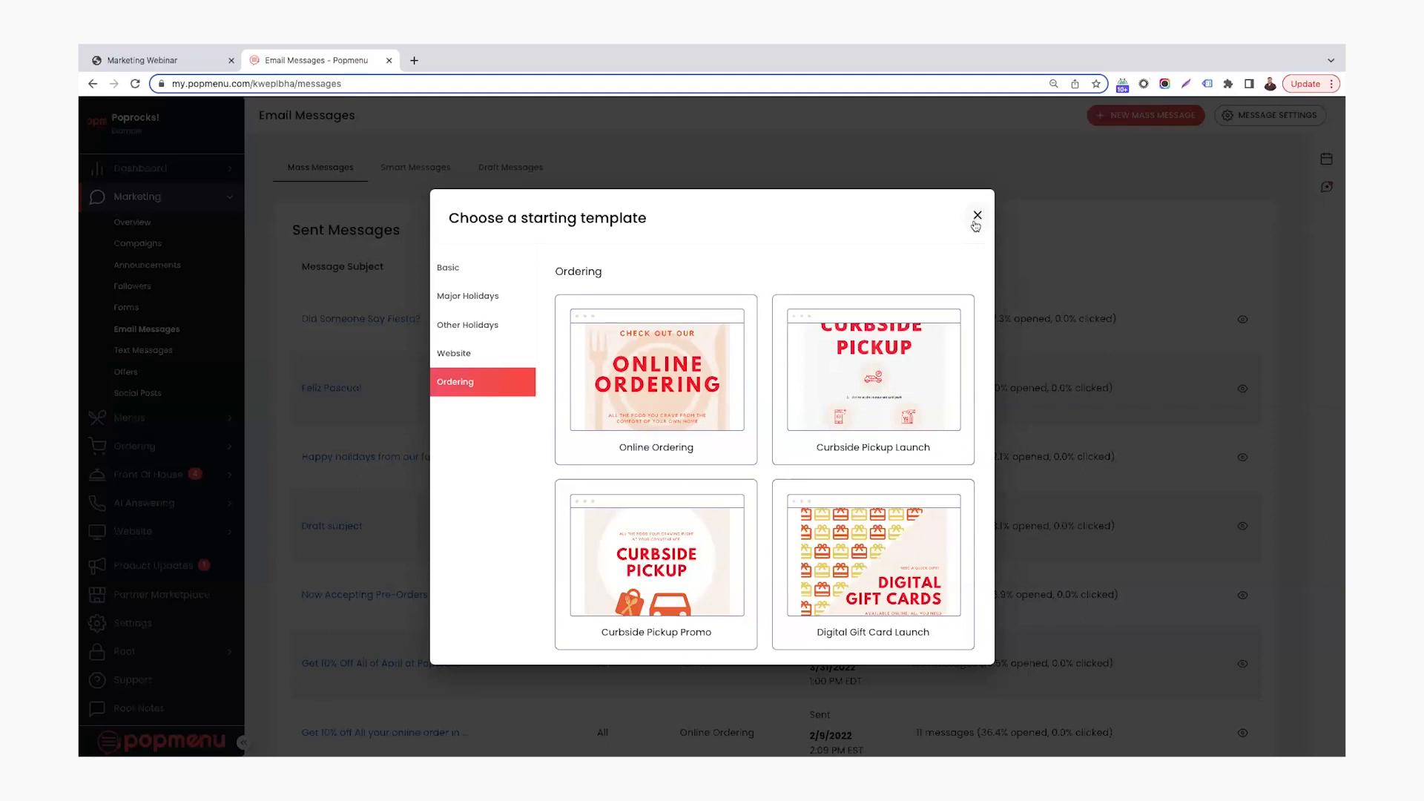
pyautogui.click(976, 217)
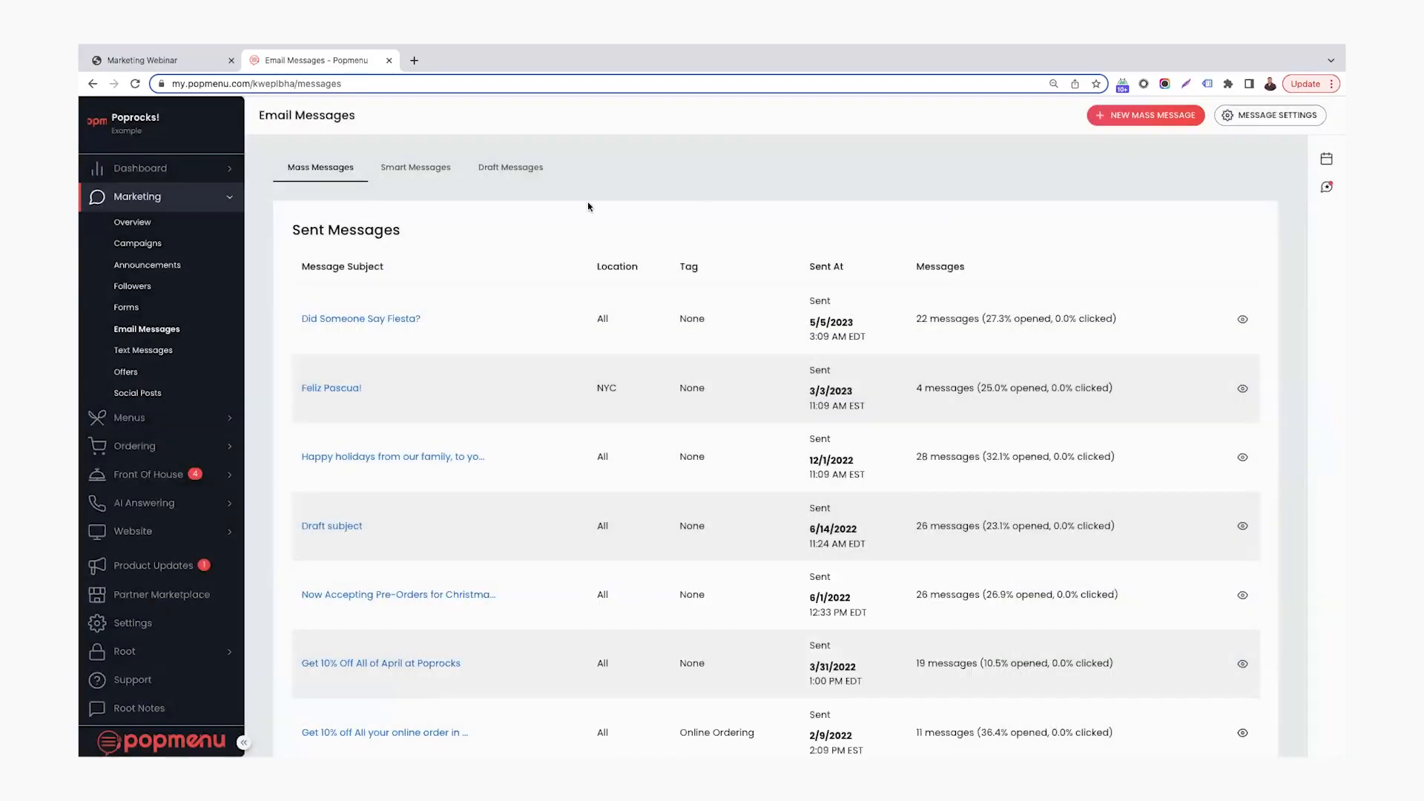
# Open the Enjoy 20% Off! draft email from the Draft Messages list for editing.
pyautogui.click(510, 167)
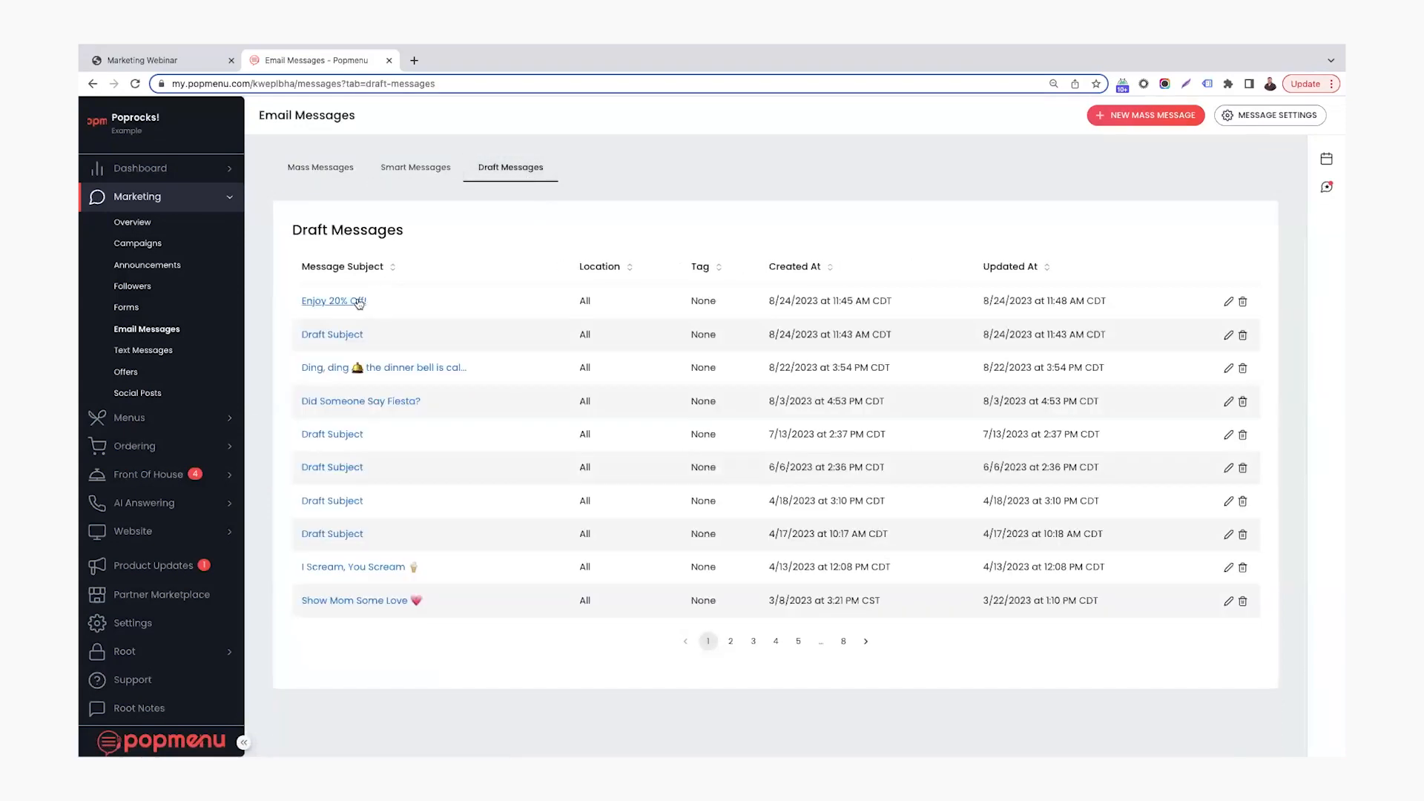
pyautogui.click(335, 300)
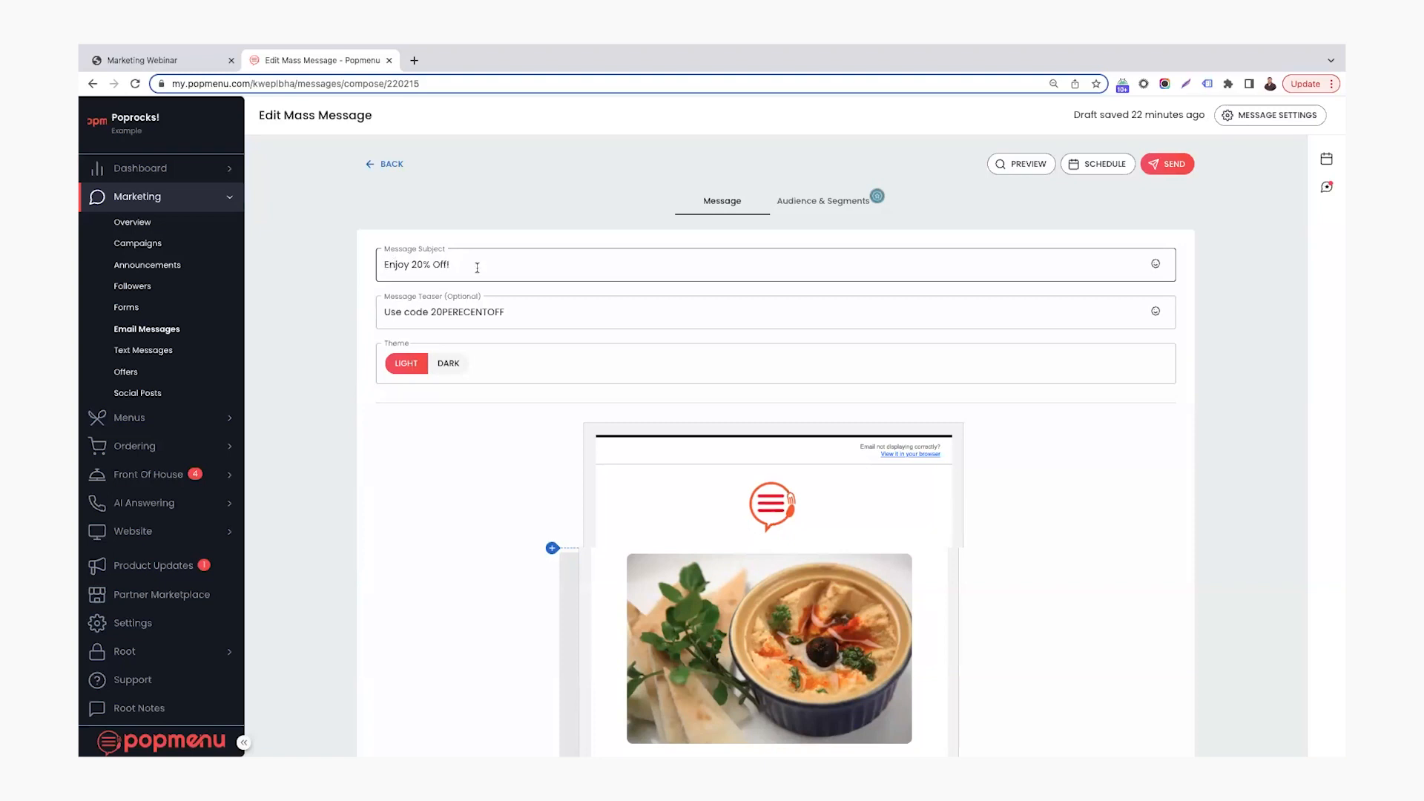
pyautogui.scroll(-1, 476, 268)
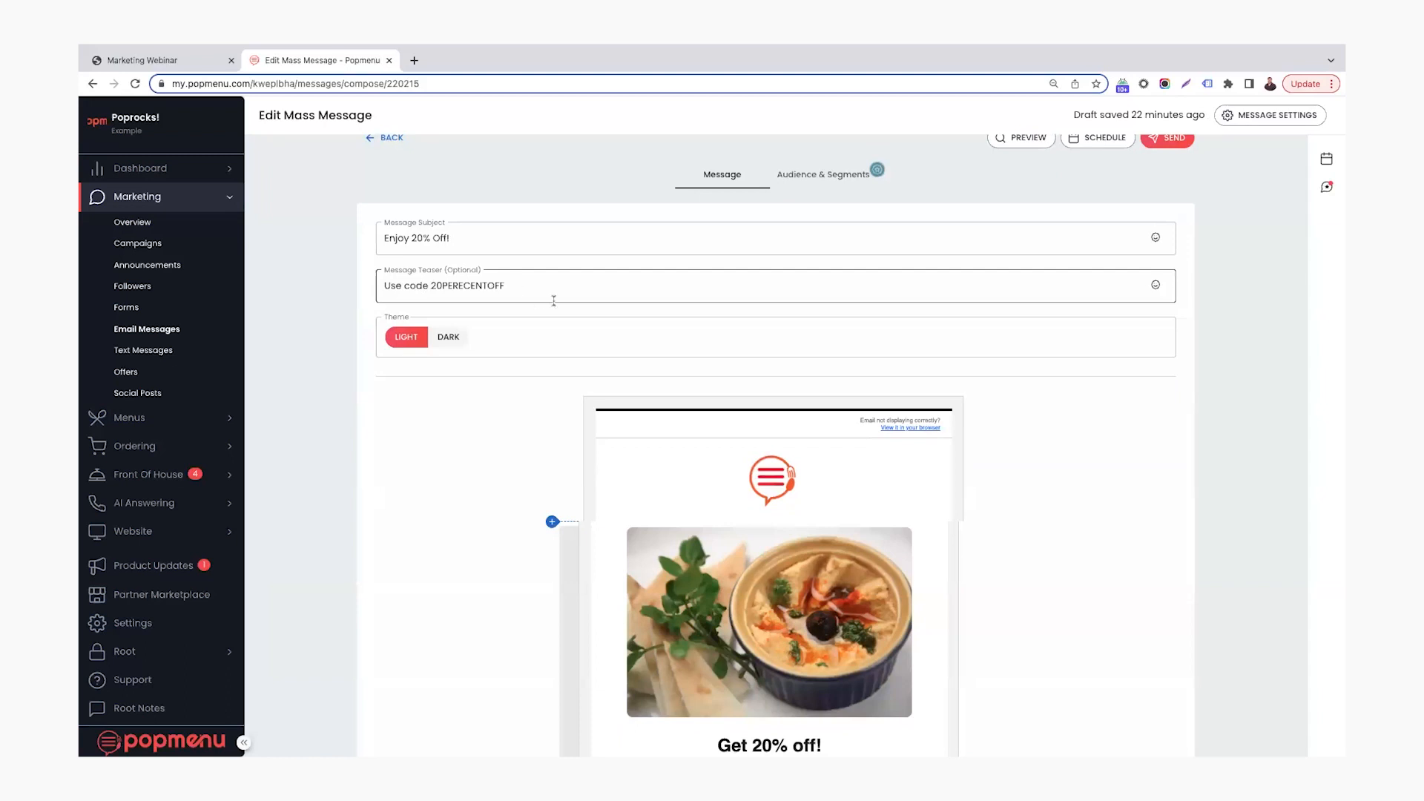
pyautogui.scroll(-2, 563, 298)
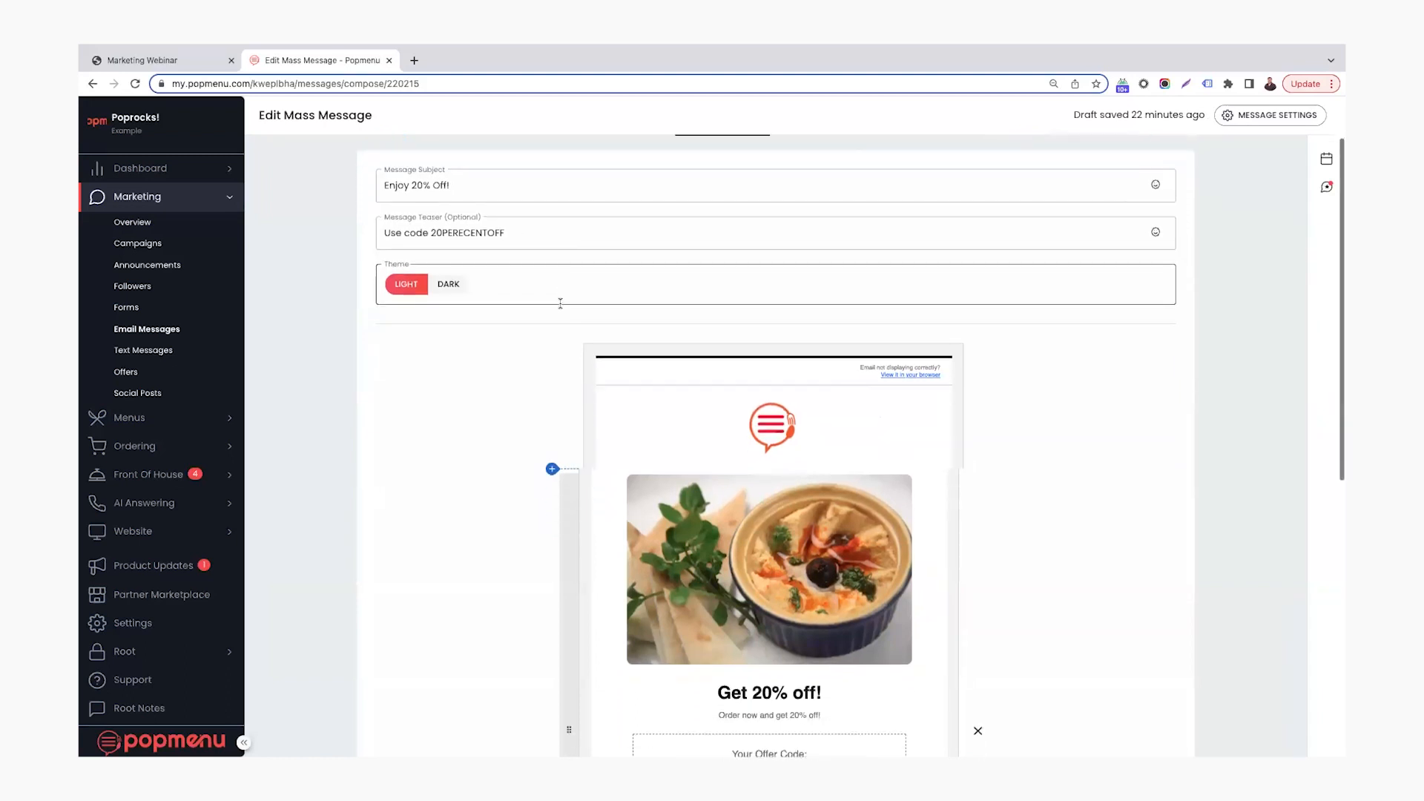
pyautogui.scroll(-1, 557, 303)
pyautogui.scroll(-2, 553, 313)
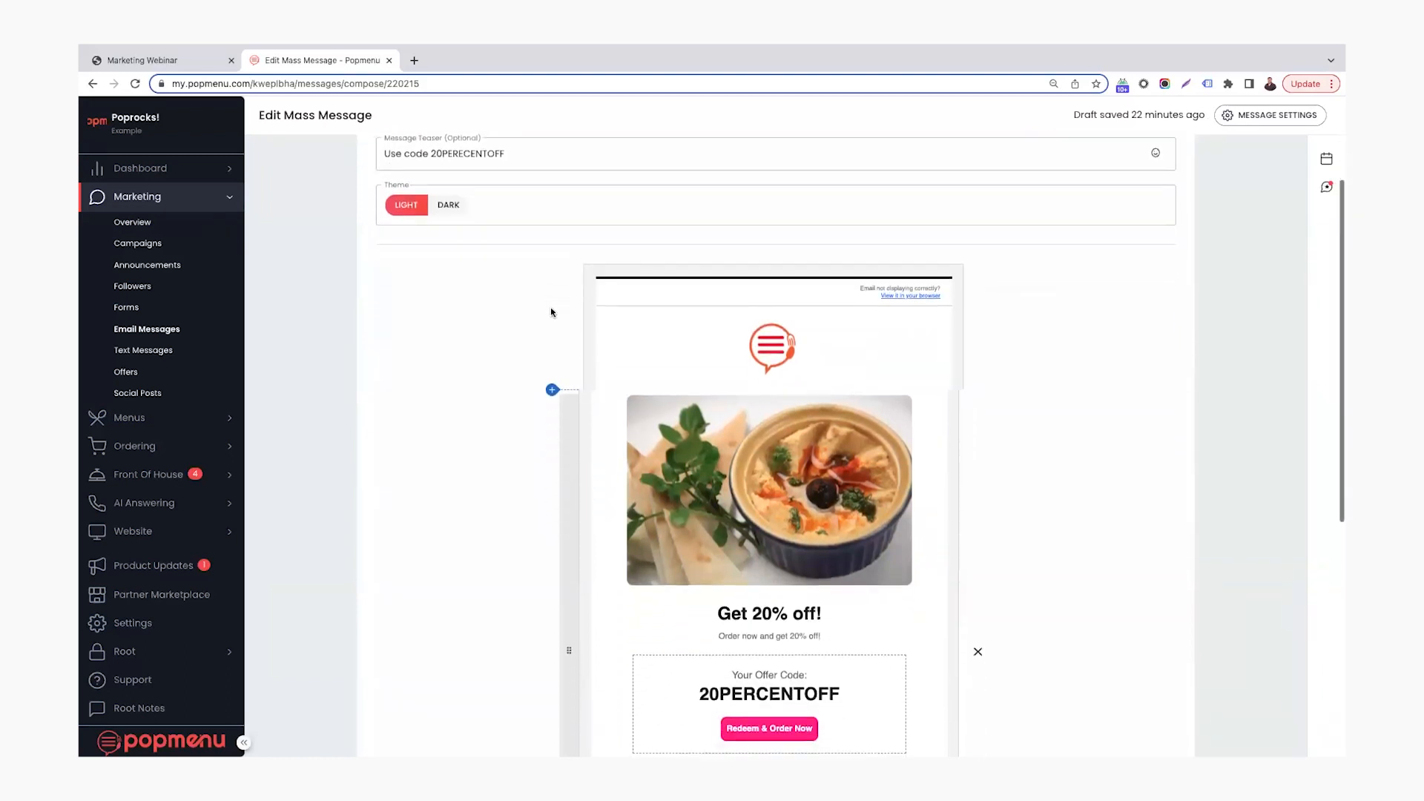
pyautogui.scroll(-2, 554, 313)
pyautogui.scroll(-1, 554, 312)
pyautogui.scroll(-1, 553, 313)
pyautogui.scroll(-1, 553, 313)
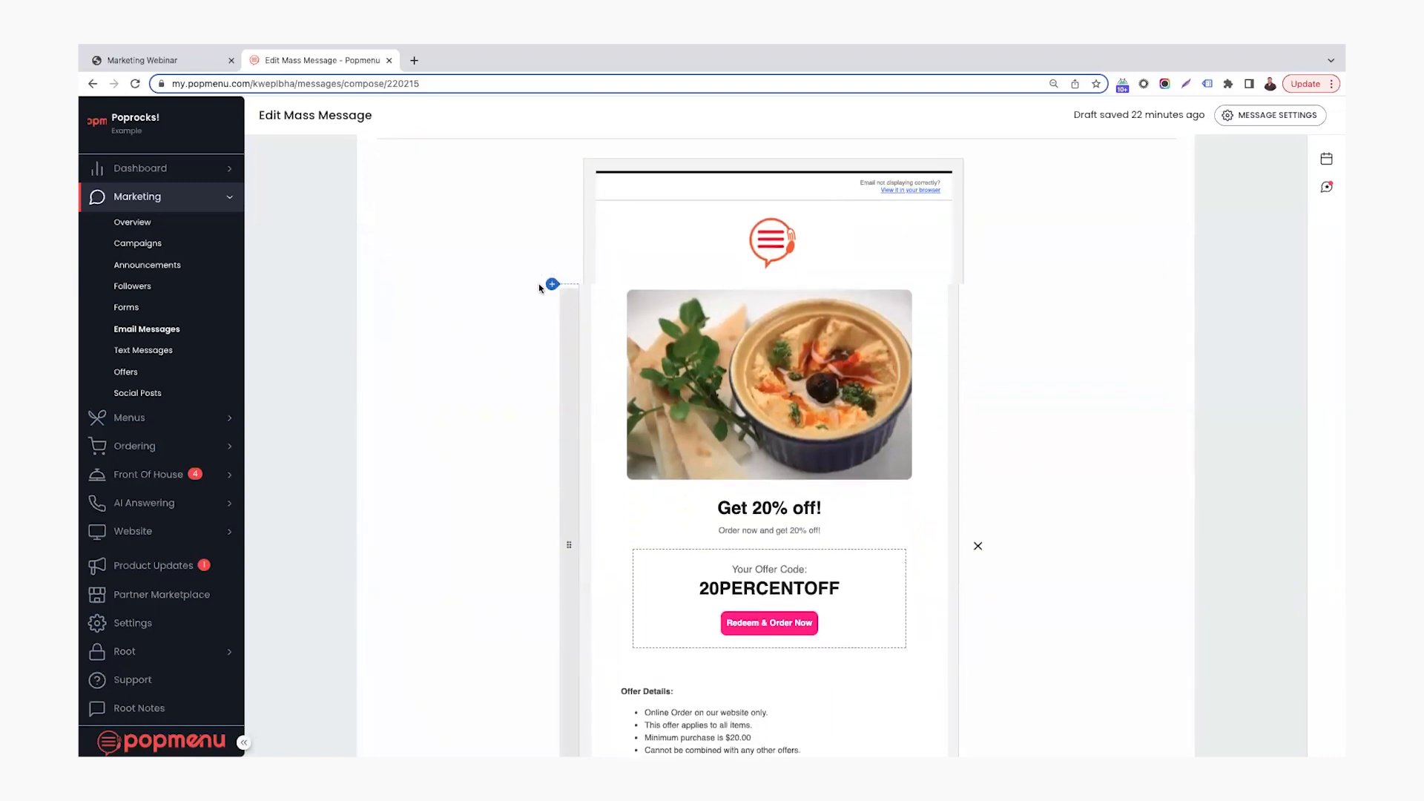
pyautogui.scroll(-2, 815, 342)
pyautogui.scroll(-1, 816, 341)
pyautogui.scroll(-1, 816, 342)
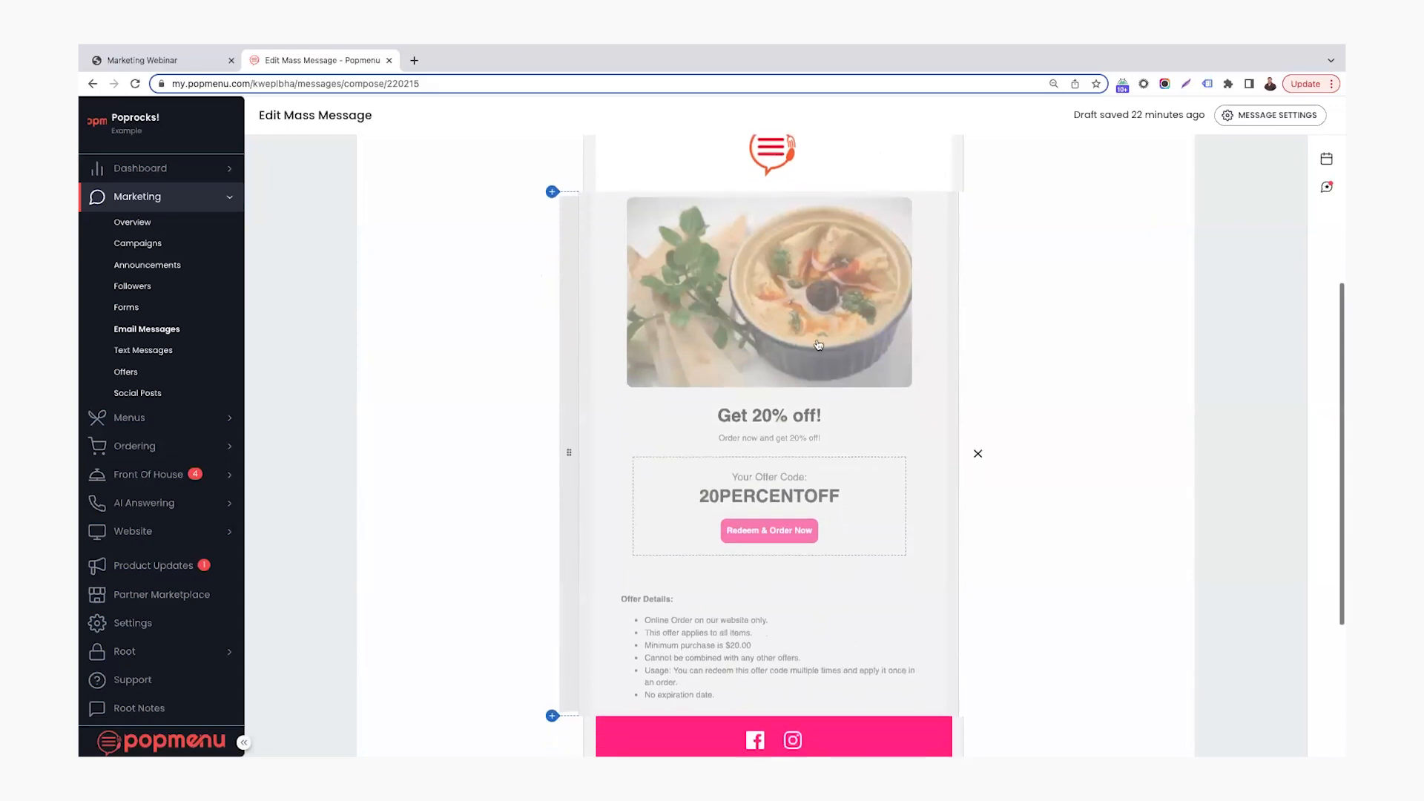
pyautogui.scroll(-1, 868, 401)
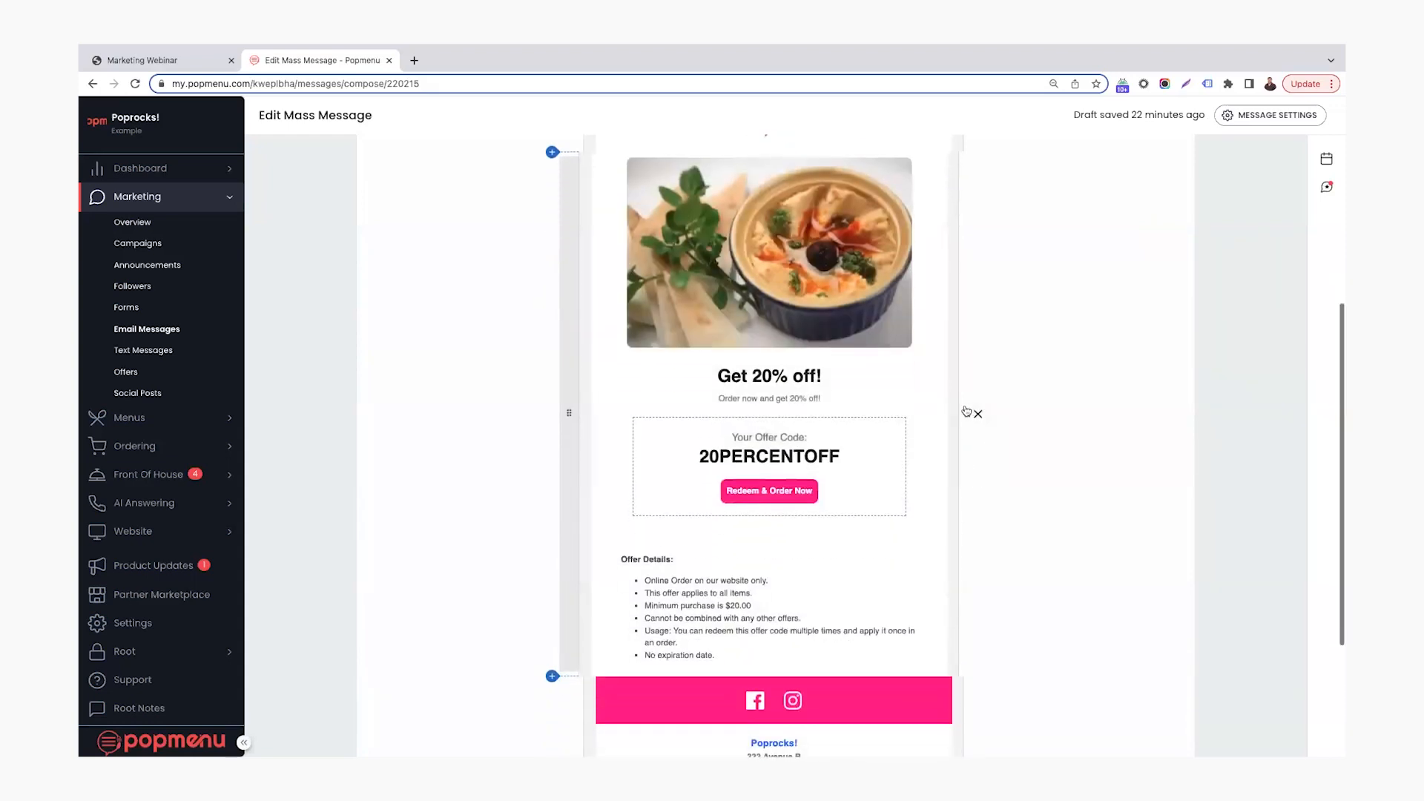
pyautogui.scroll(-1, 956, 407)
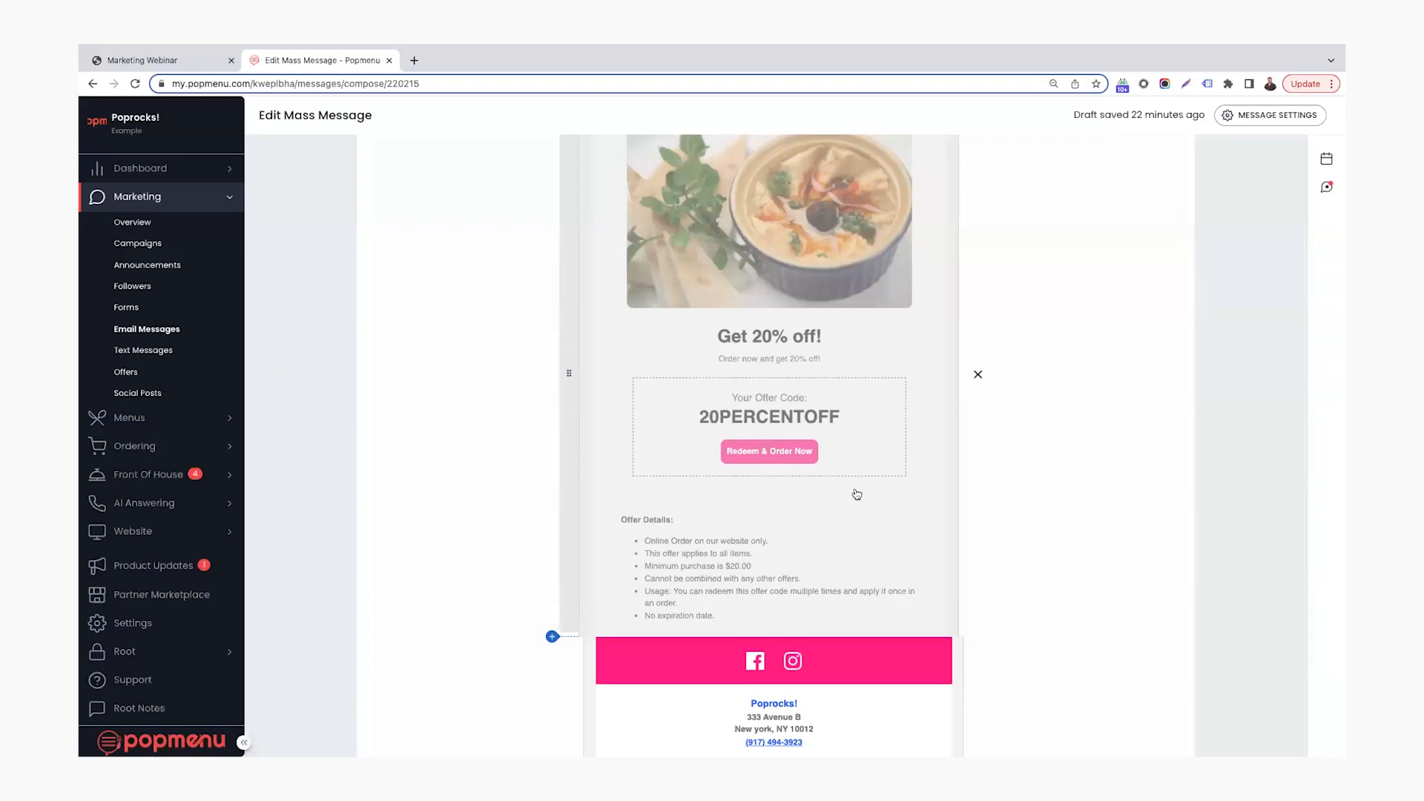
pyautogui.scroll(-1, 857, 495)
pyautogui.scroll(2, 857, 501)
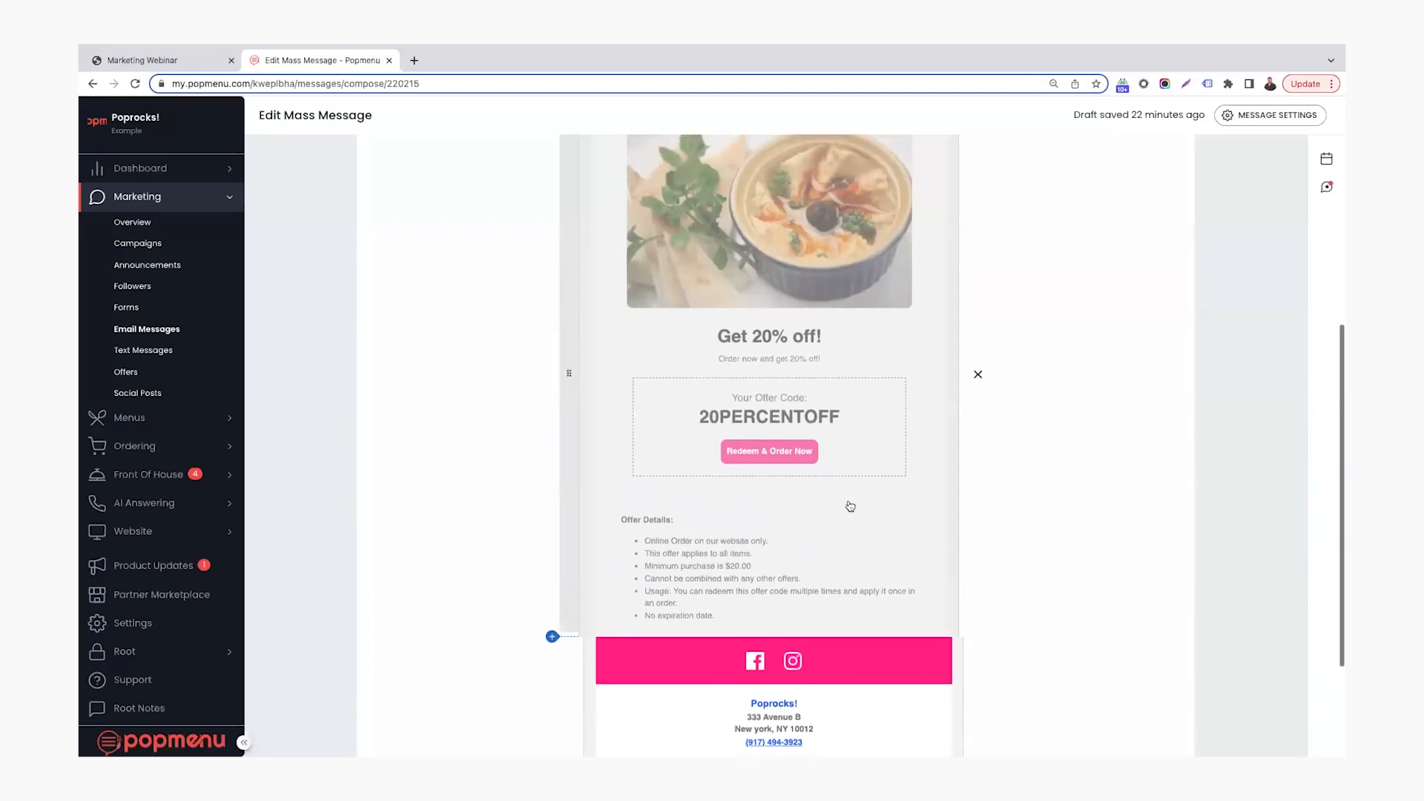
pyautogui.scroll(3, 879, 501)
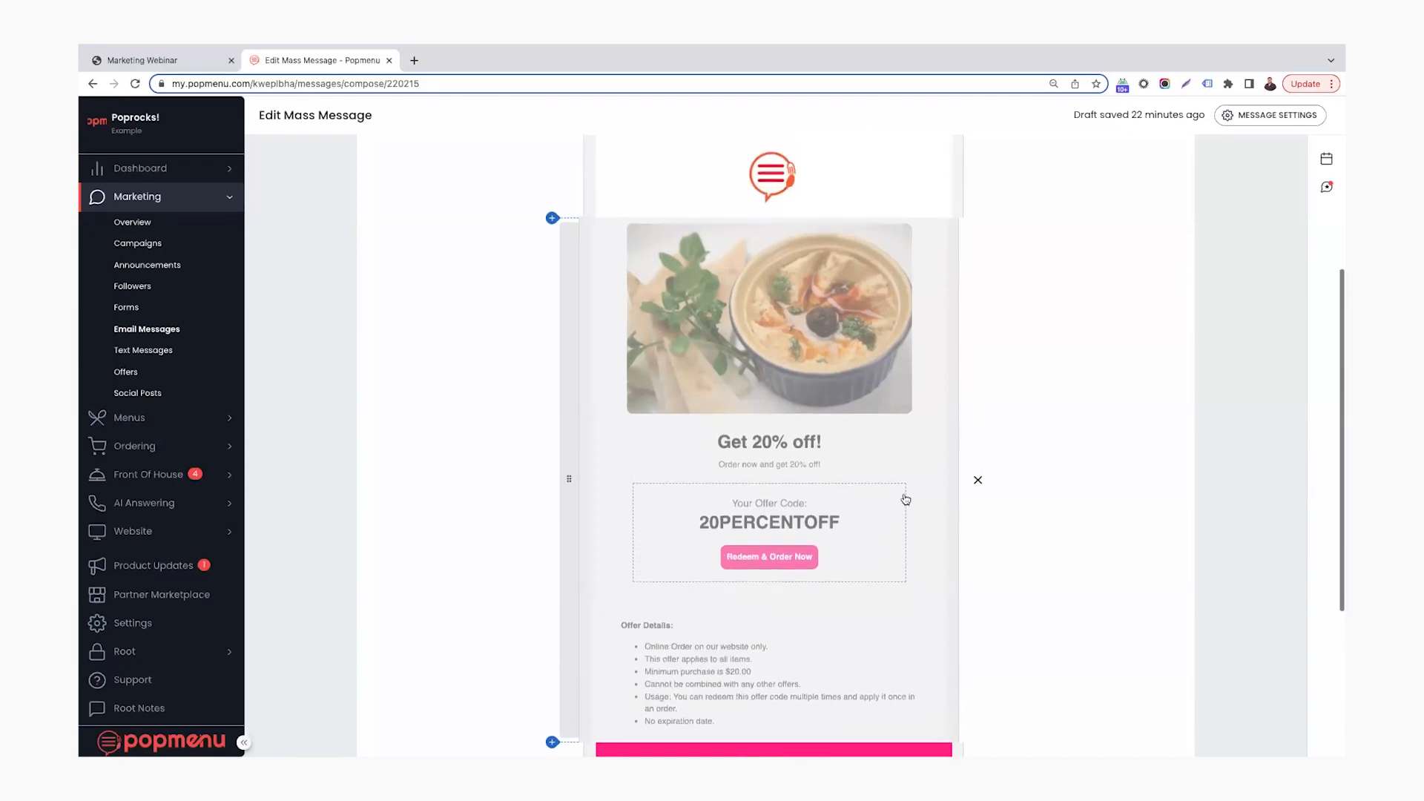
pyautogui.scroll(5, 904, 500)
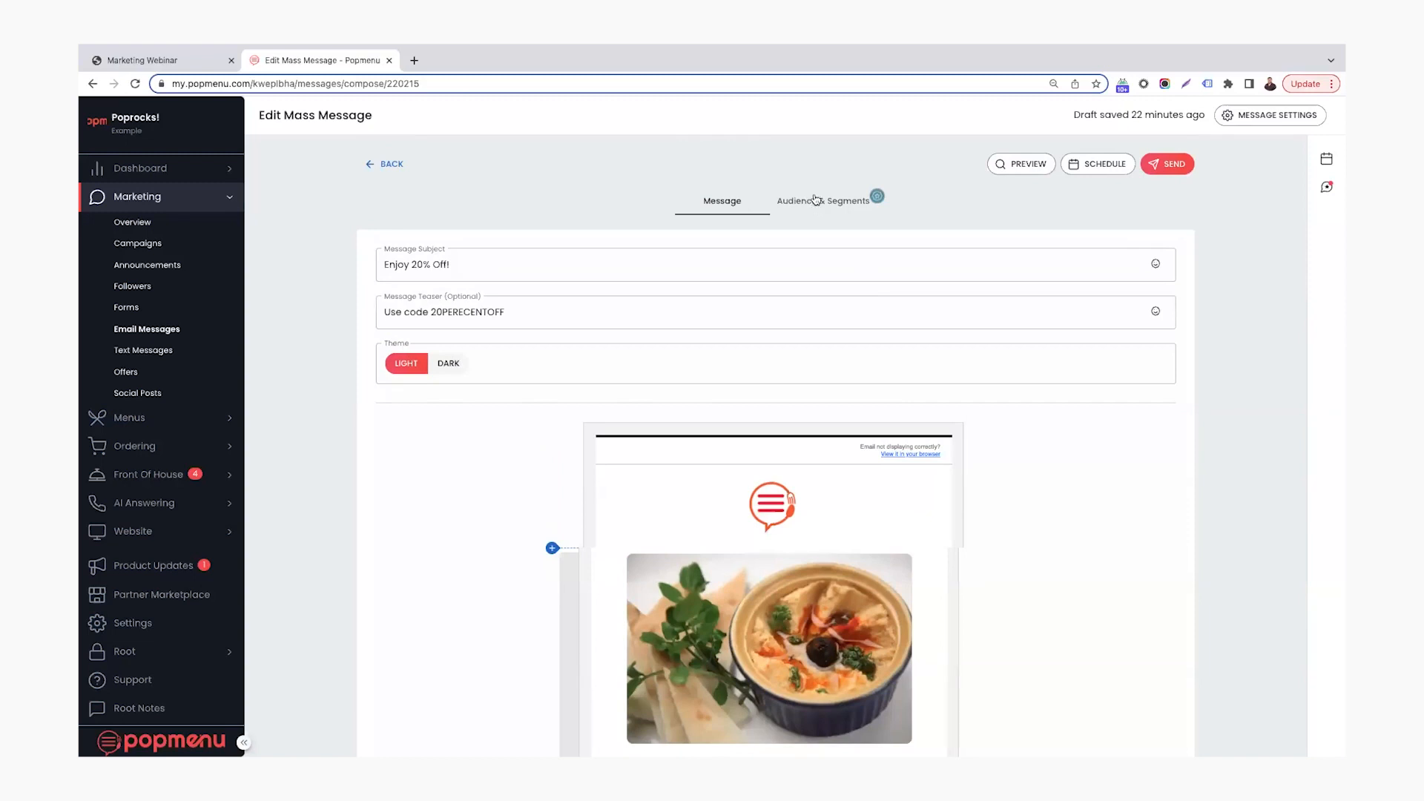
# Review the Audience & Segments and scheduling pickers, leaving the Most engaged segment and send time unchanged.
pyautogui.click(815, 202)
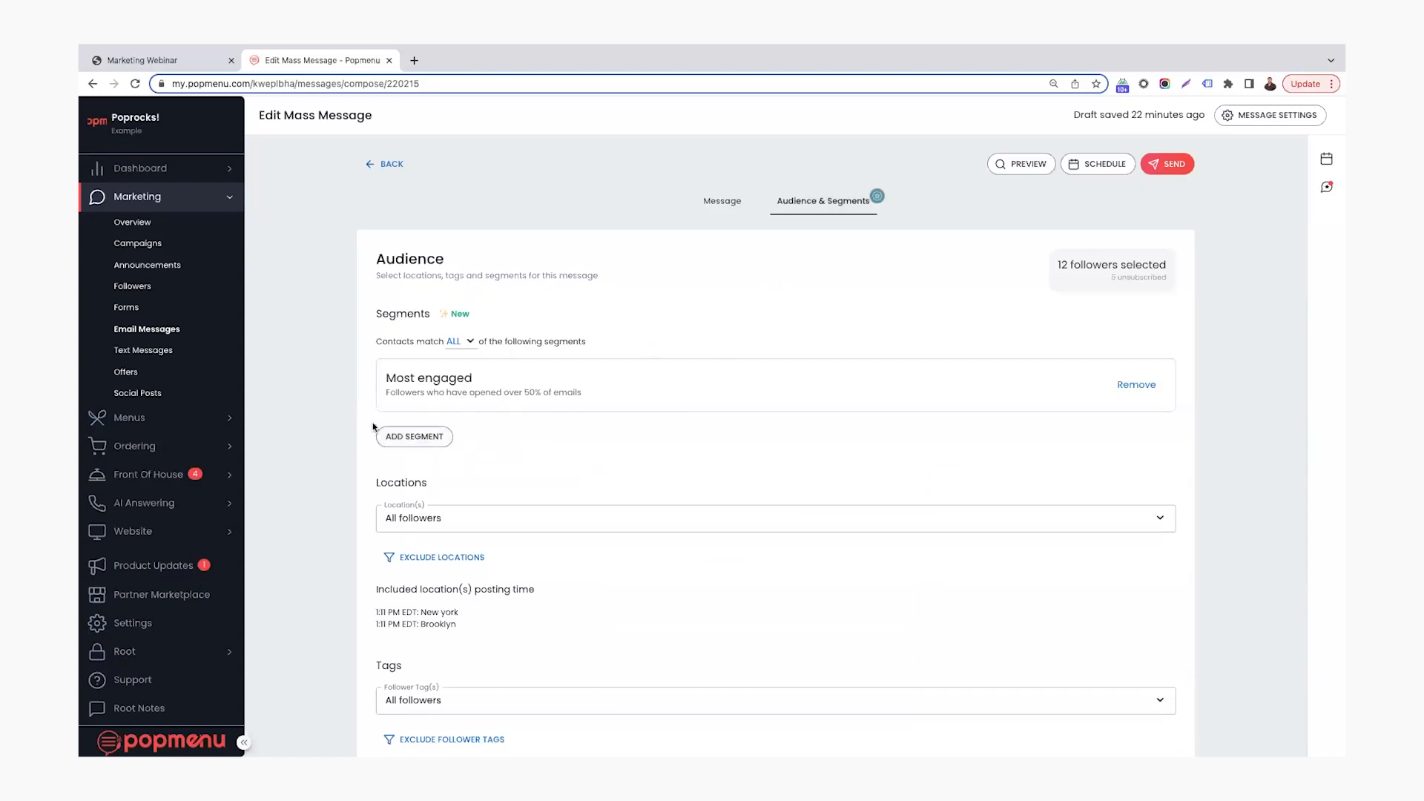
pyautogui.click(415, 436)
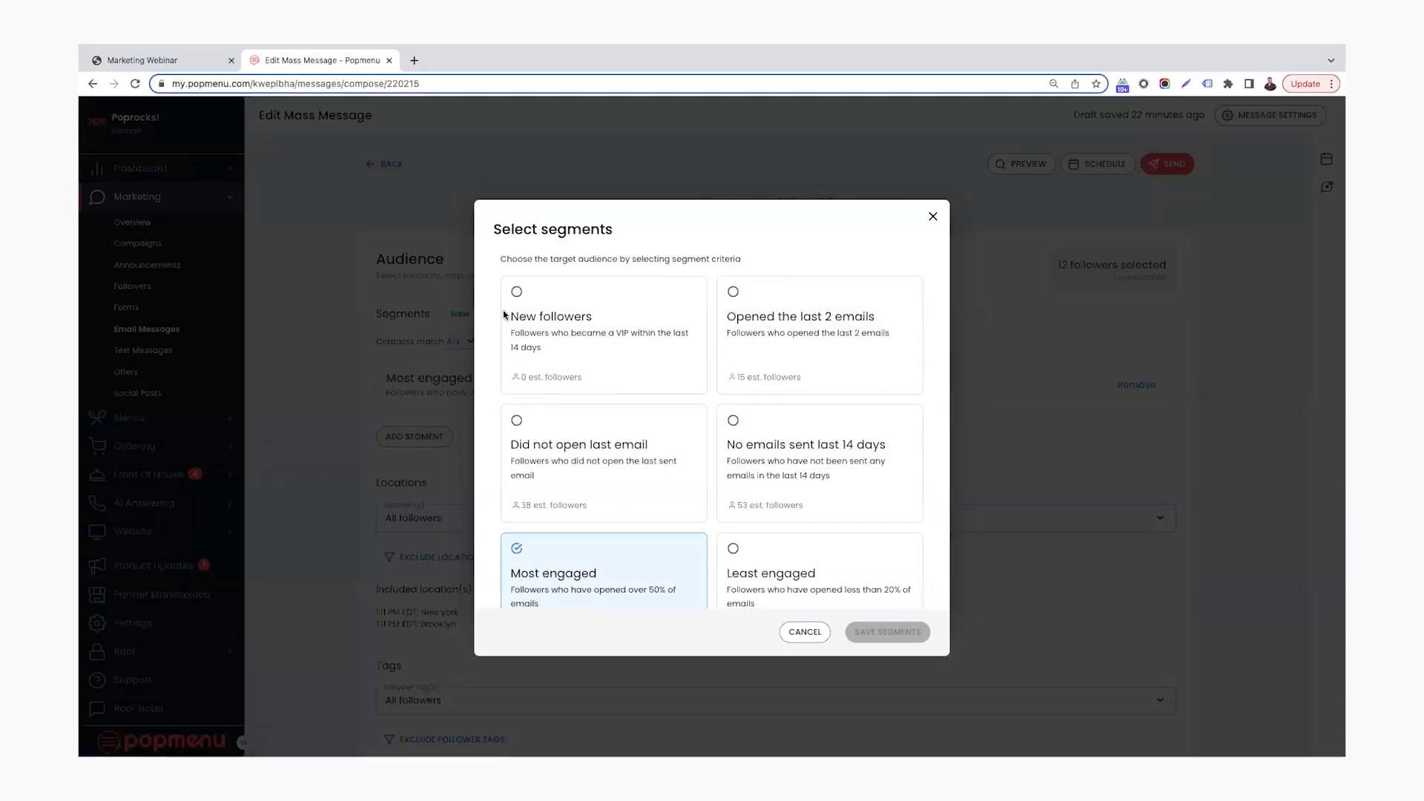
pyautogui.scroll(-1, 703, 374)
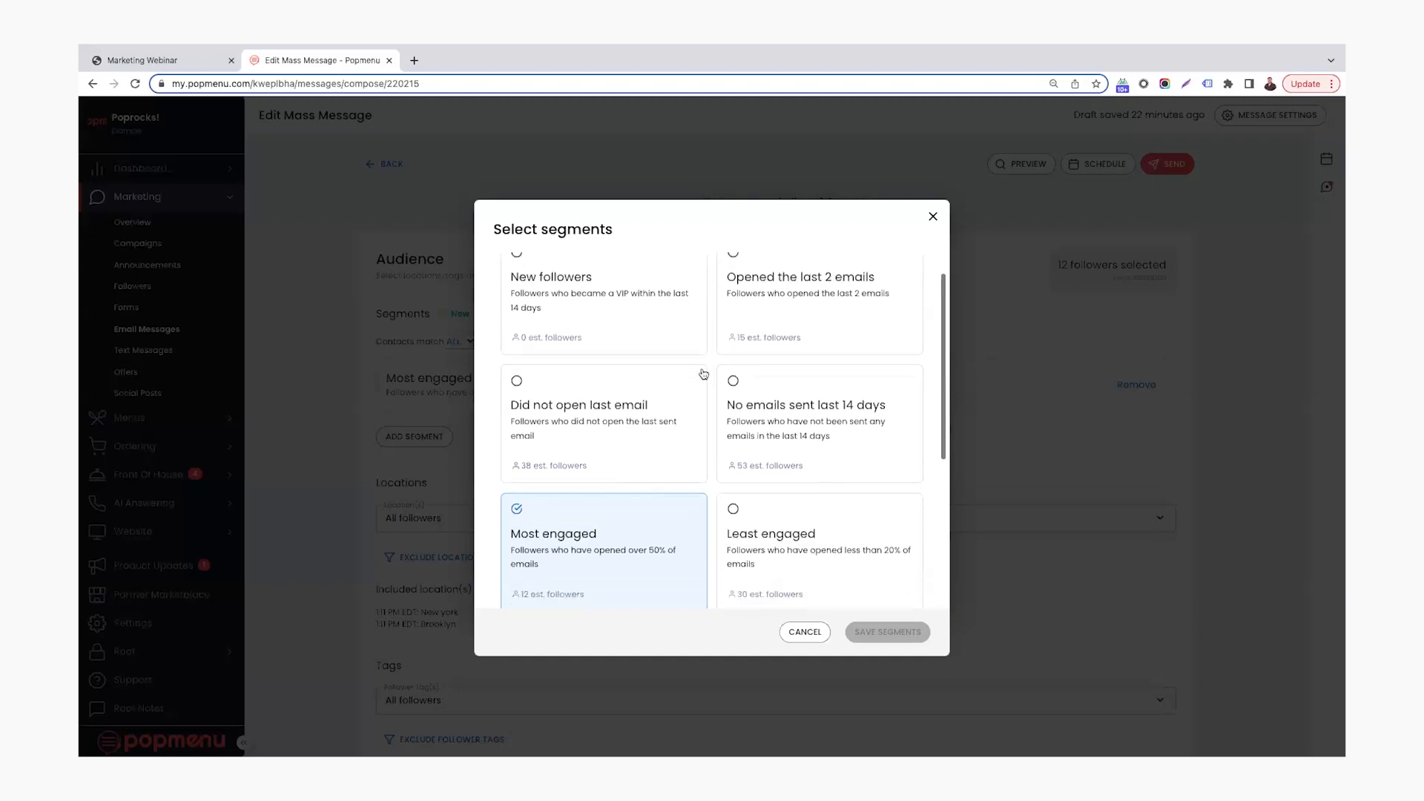
pyautogui.scroll(-2, 703, 374)
pyautogui.scroll(-1, 702, 381)
pyautogui.scroll(-1, 701, 380)
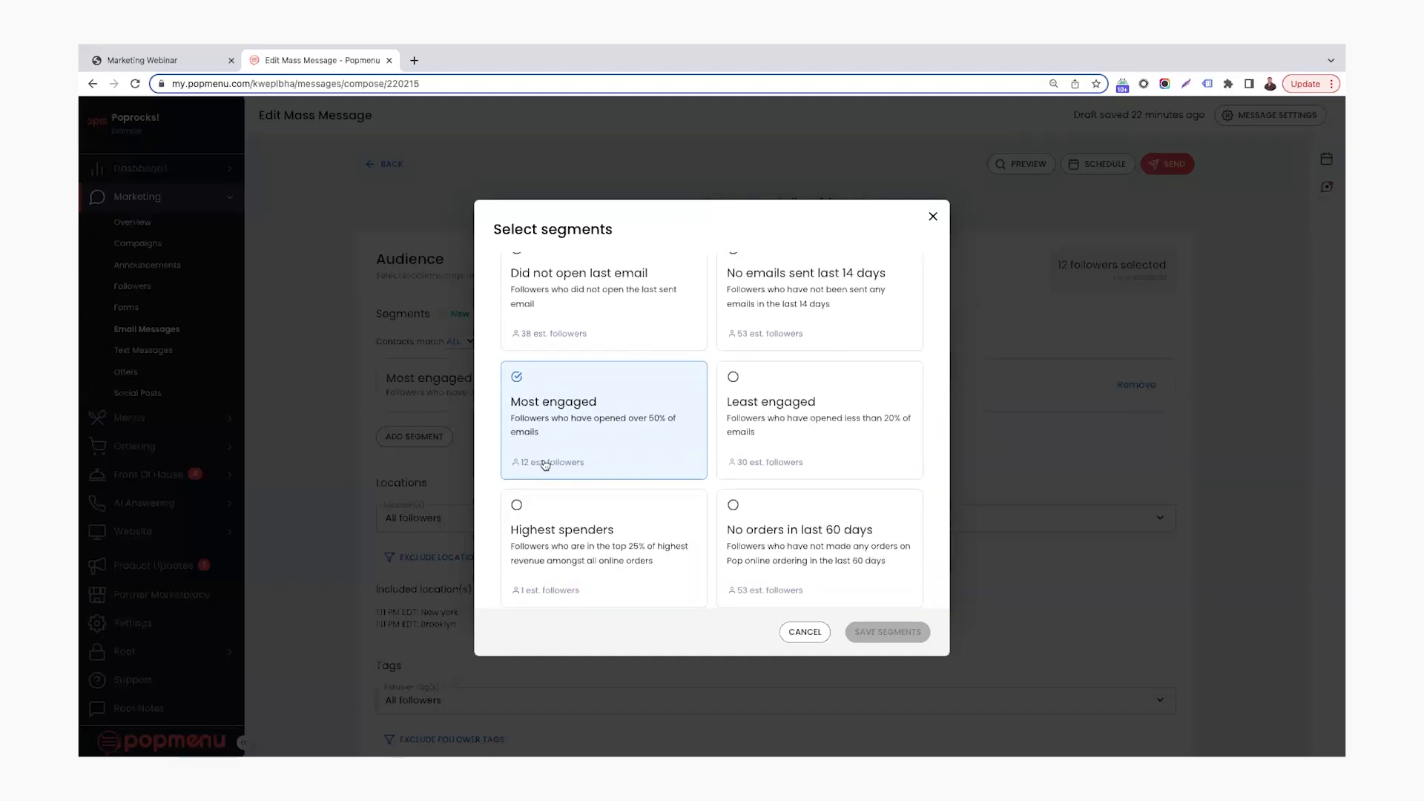
pyautogui.scroll(-1, 619, 451)
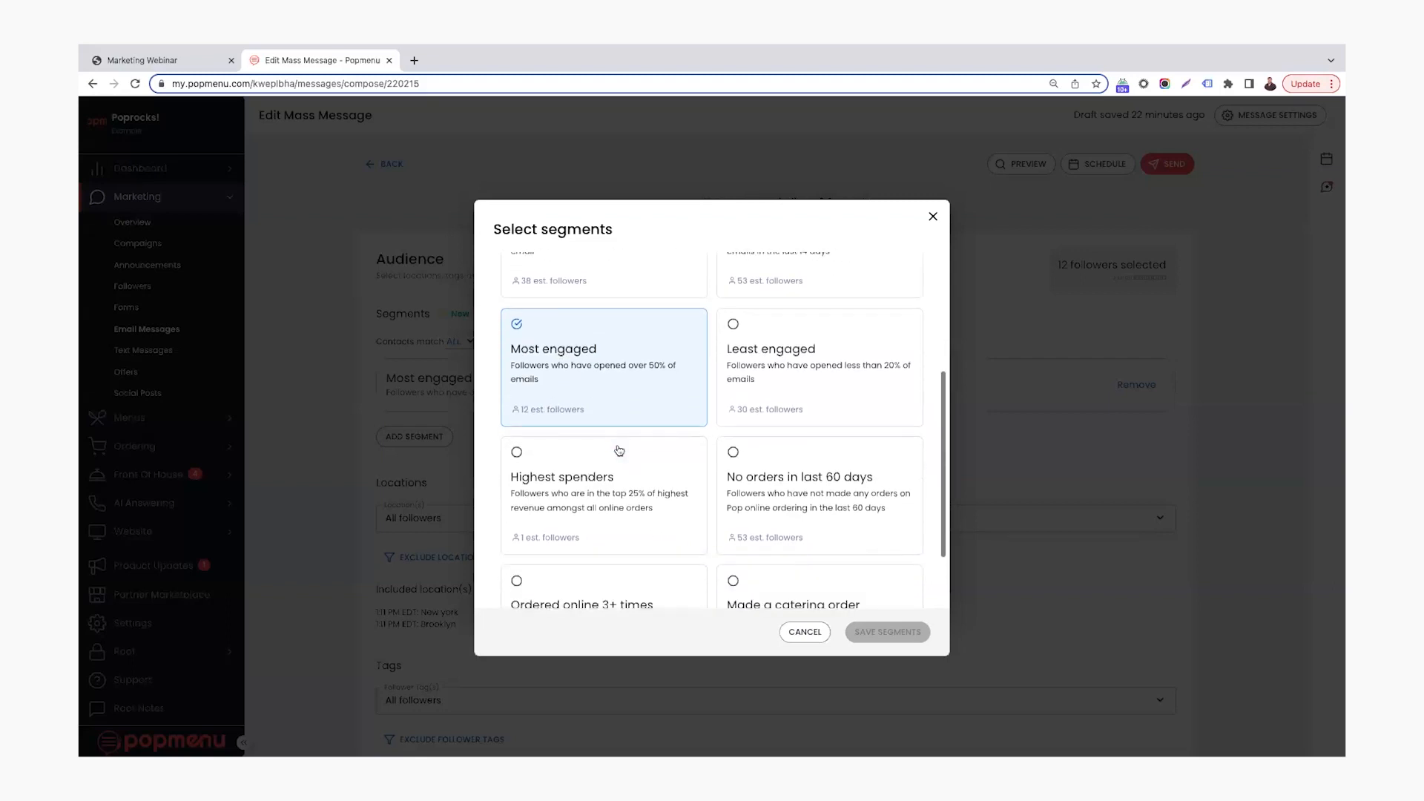
pyautogui.scroll(-1, 620, 451)
pyautogui.scroll(-1, 621, 434)
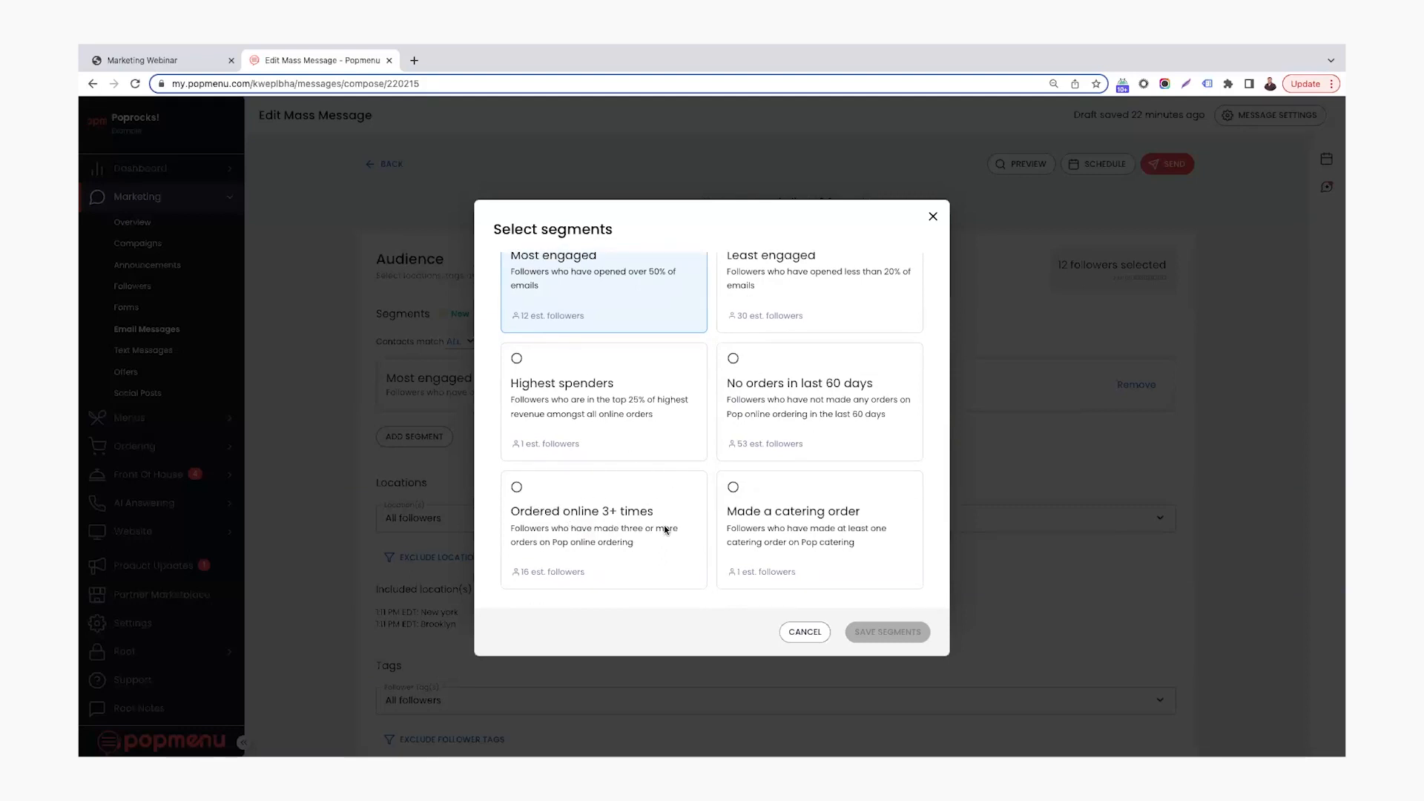
pyautogui.scroll(2, 677, 435)
pyautogui.scroll(1, 677, 423)
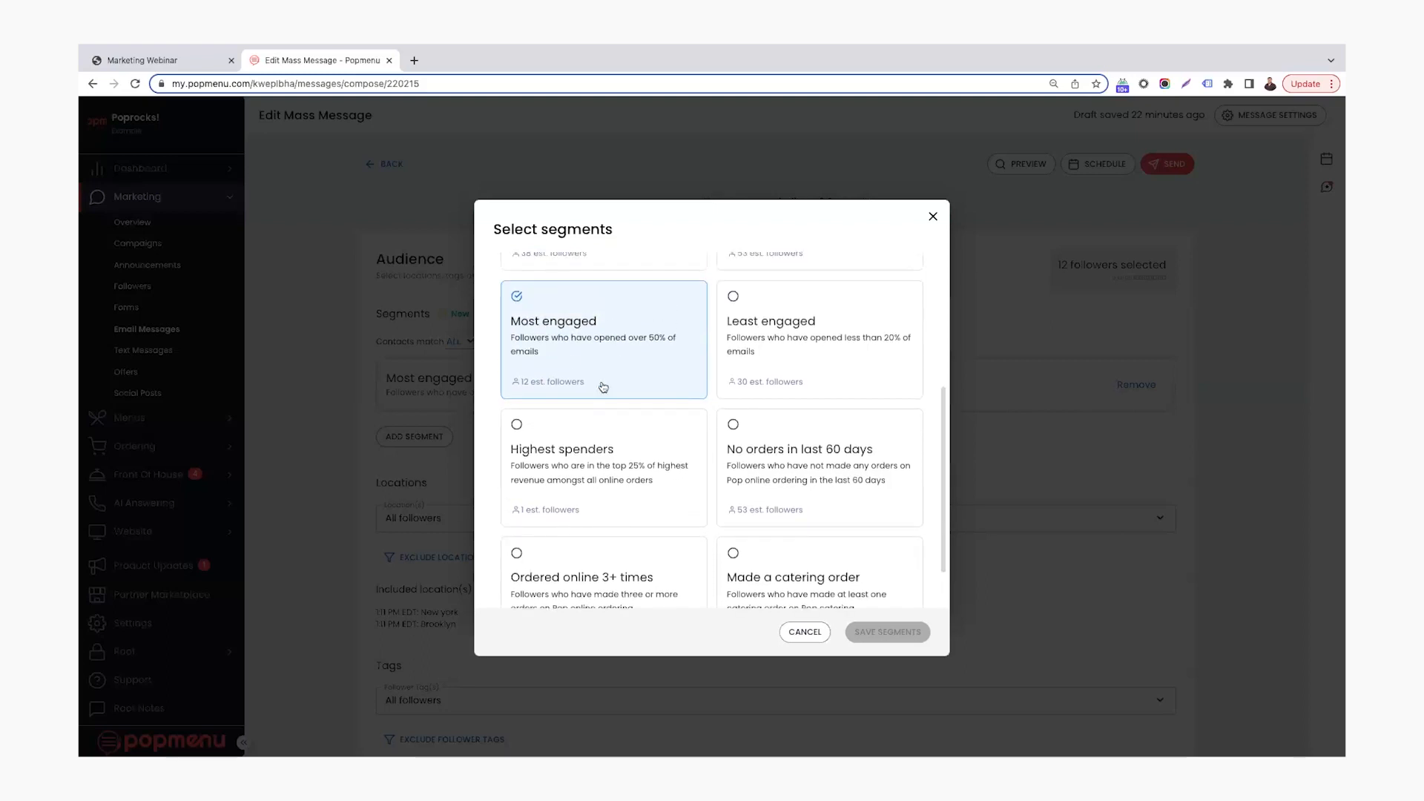
pyautogui.click(932, 218)
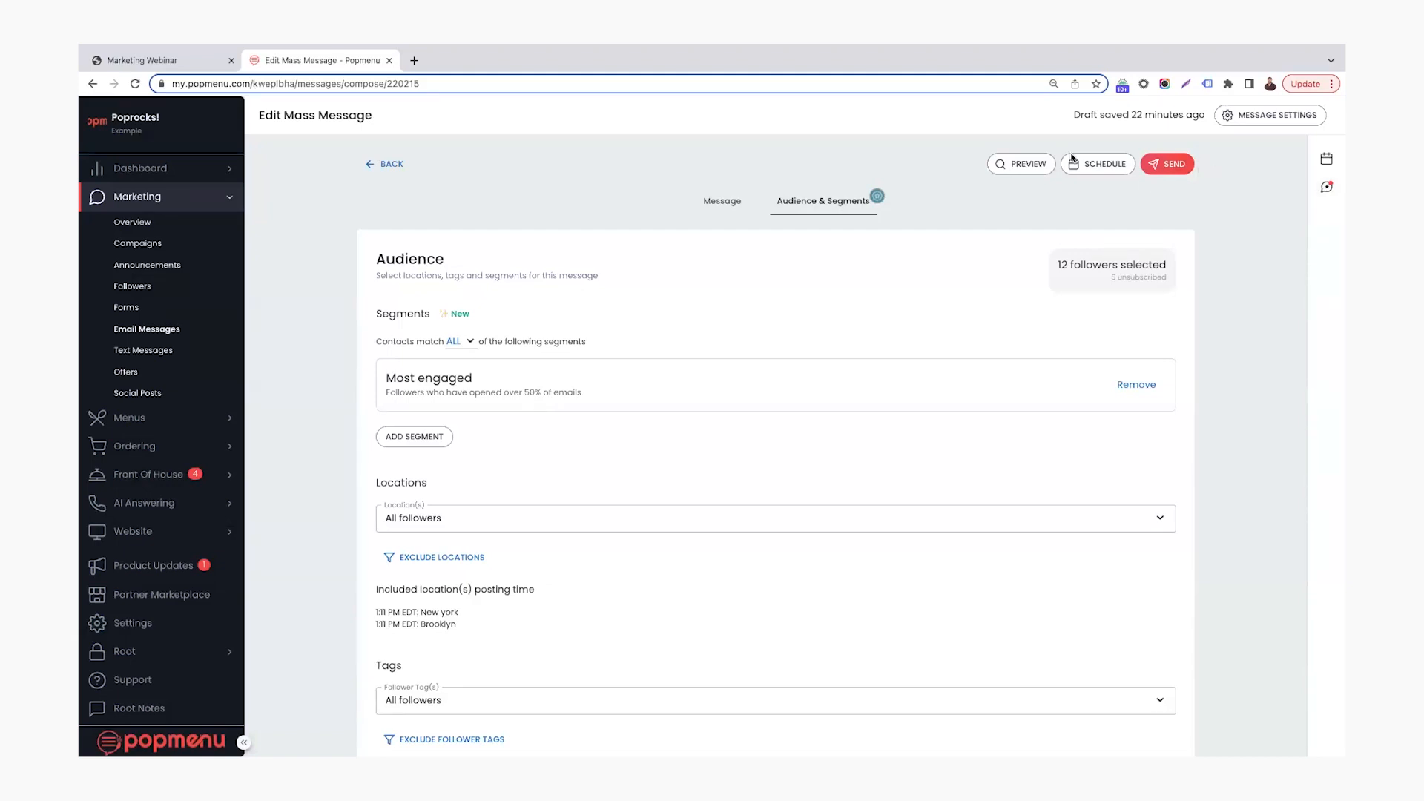
pyautogui.click(1096, 168)
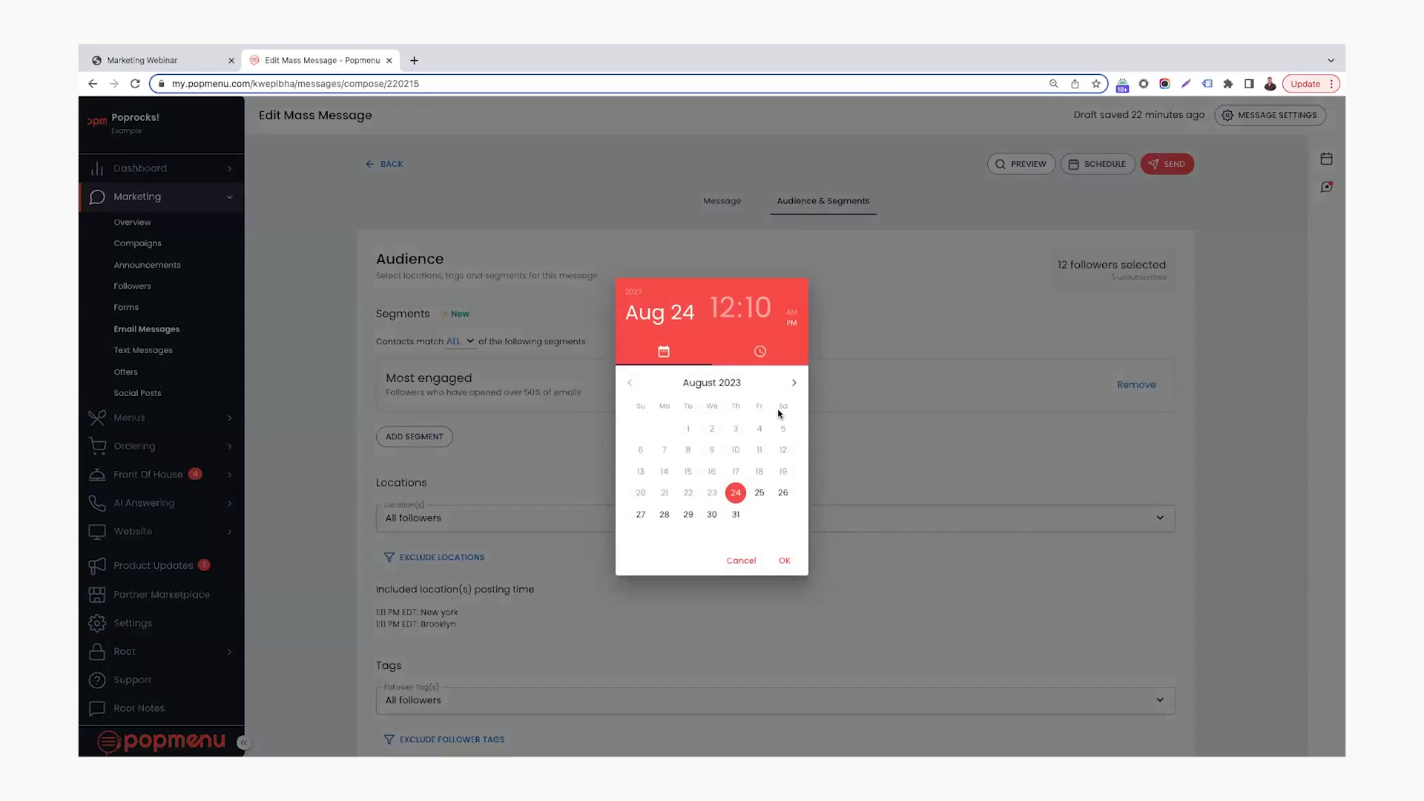
pyautogui.click(624, 209)
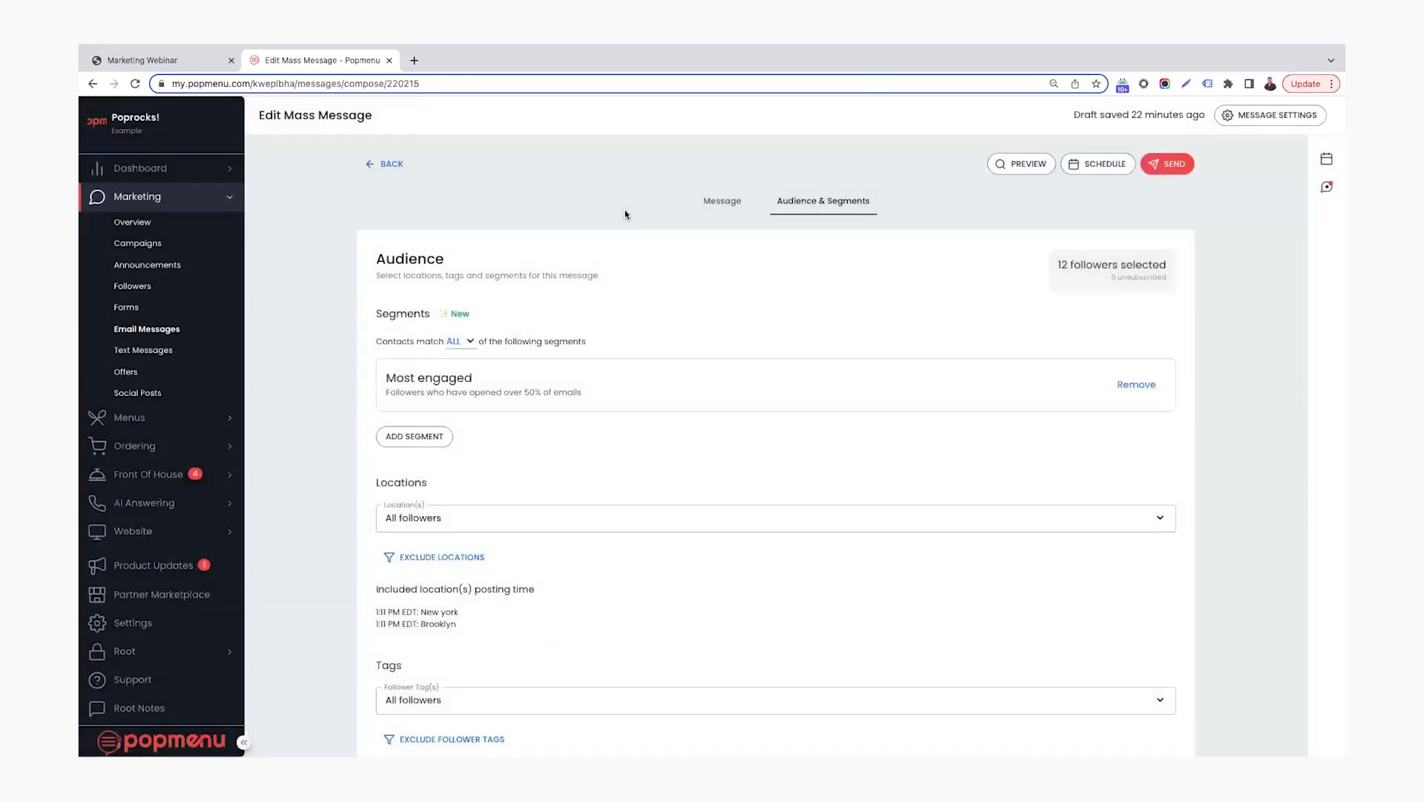
# Return to Email Messages and show the automated smart messages list.
pyautogui.click(146, 330)
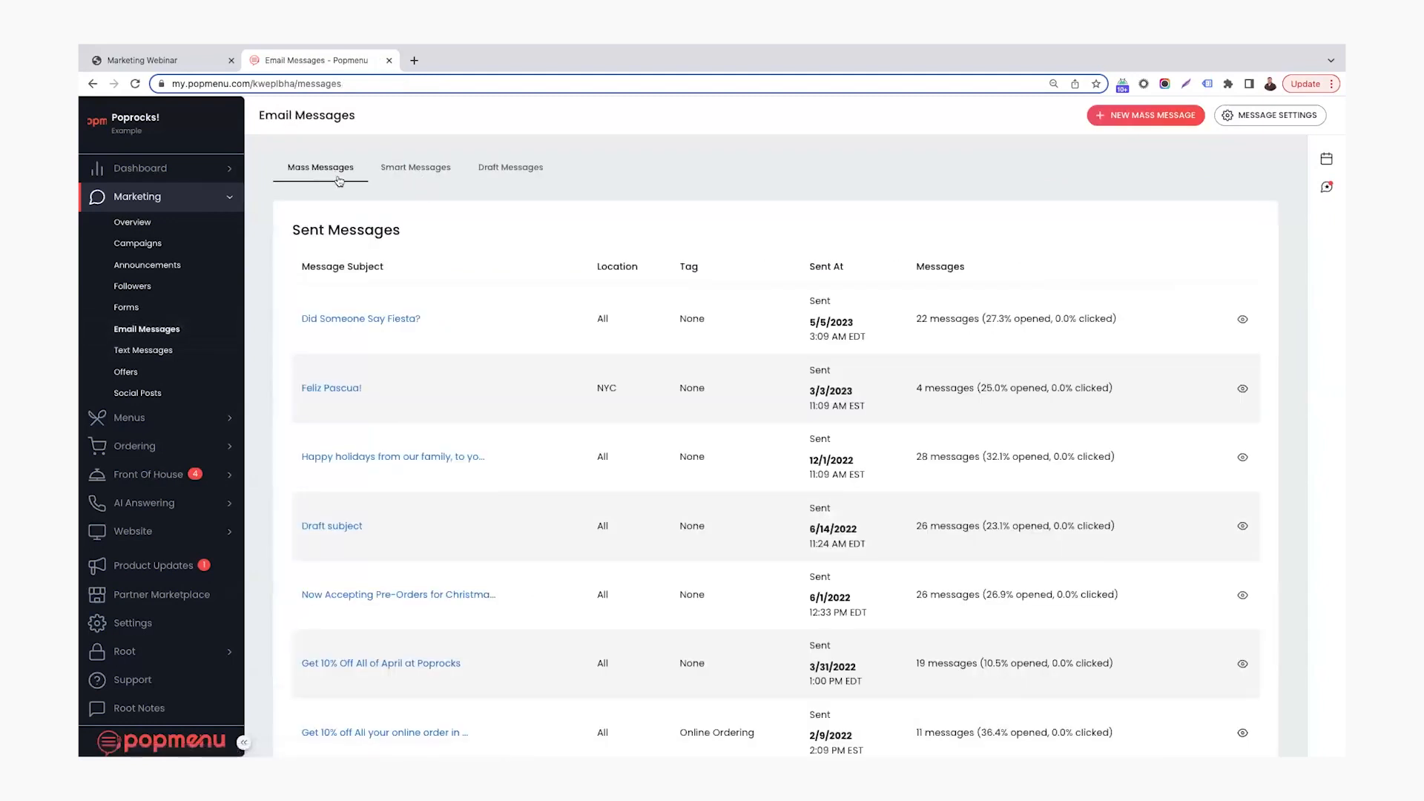
pyautogui.click(442, 171)
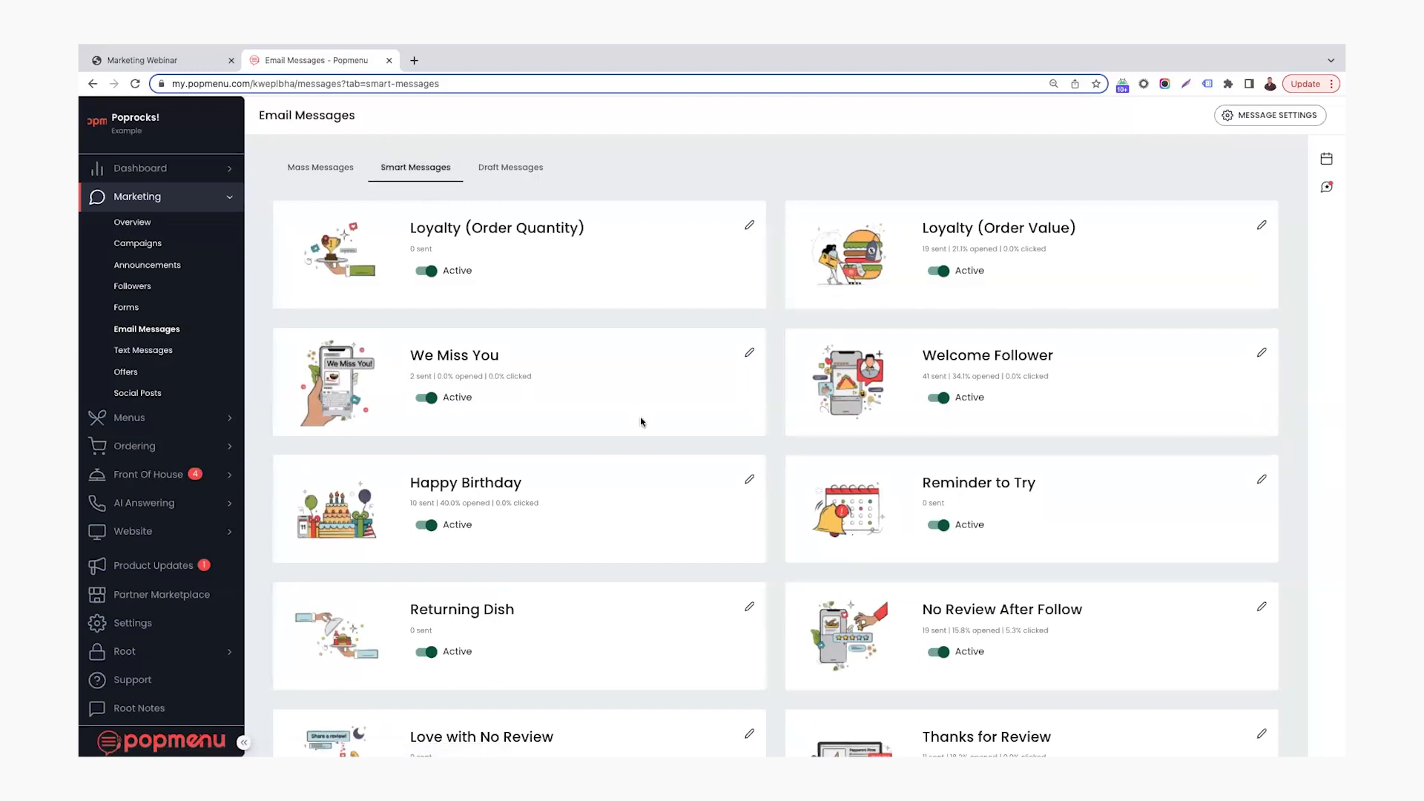
pyautogui.scroll(-1, 640, 417)
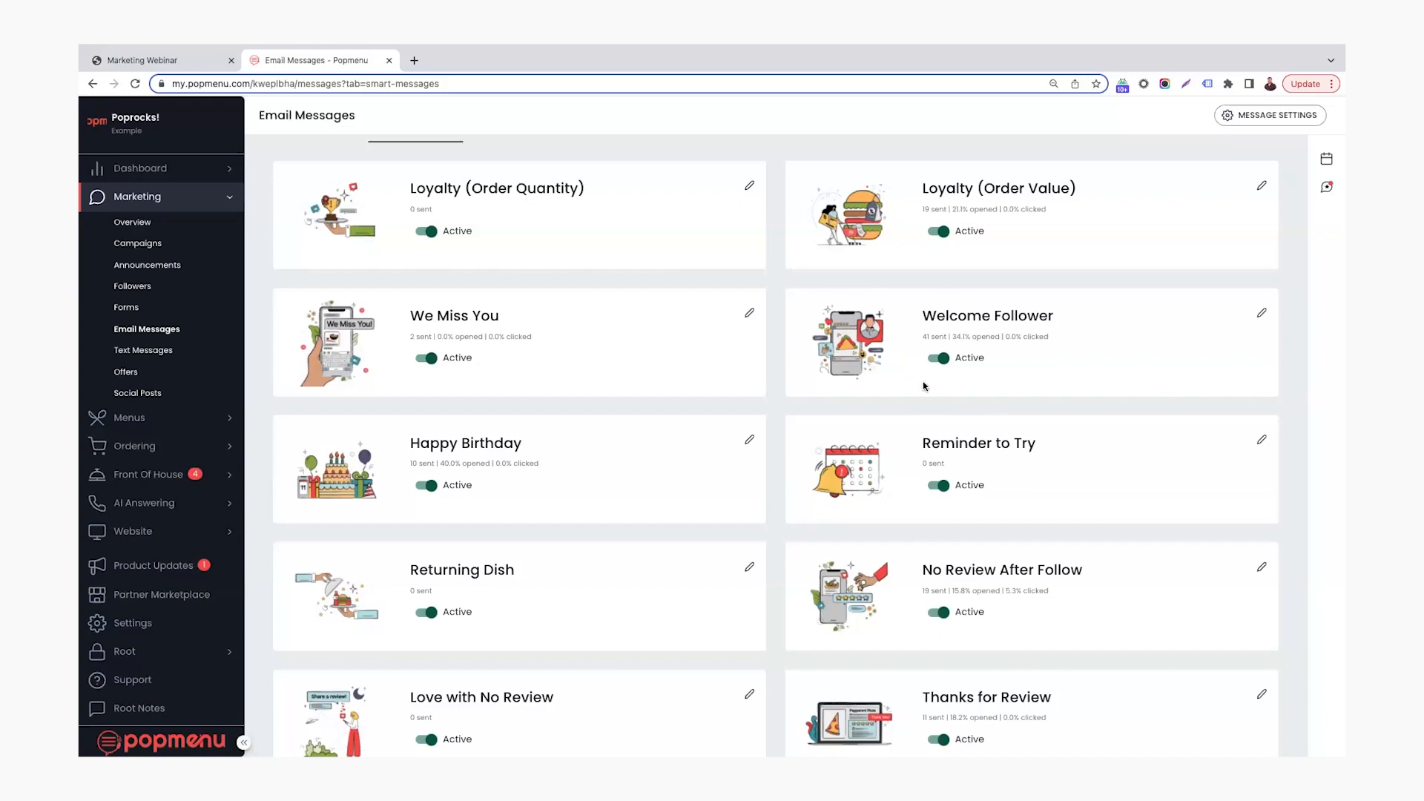
pyautogui.click(1262, 316)
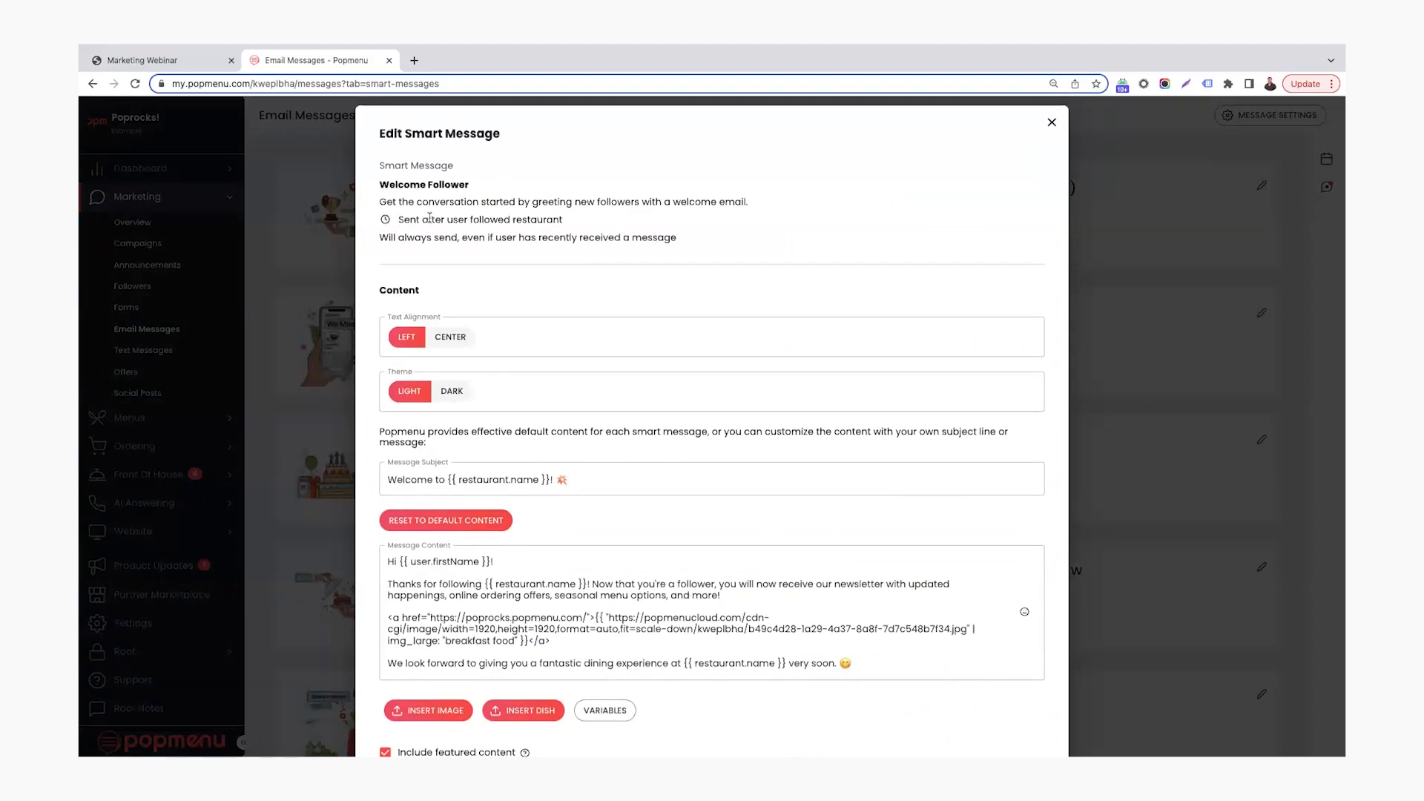
pyautogui.moveTo(398, 220); pyautogui.dragTo(585, 221)
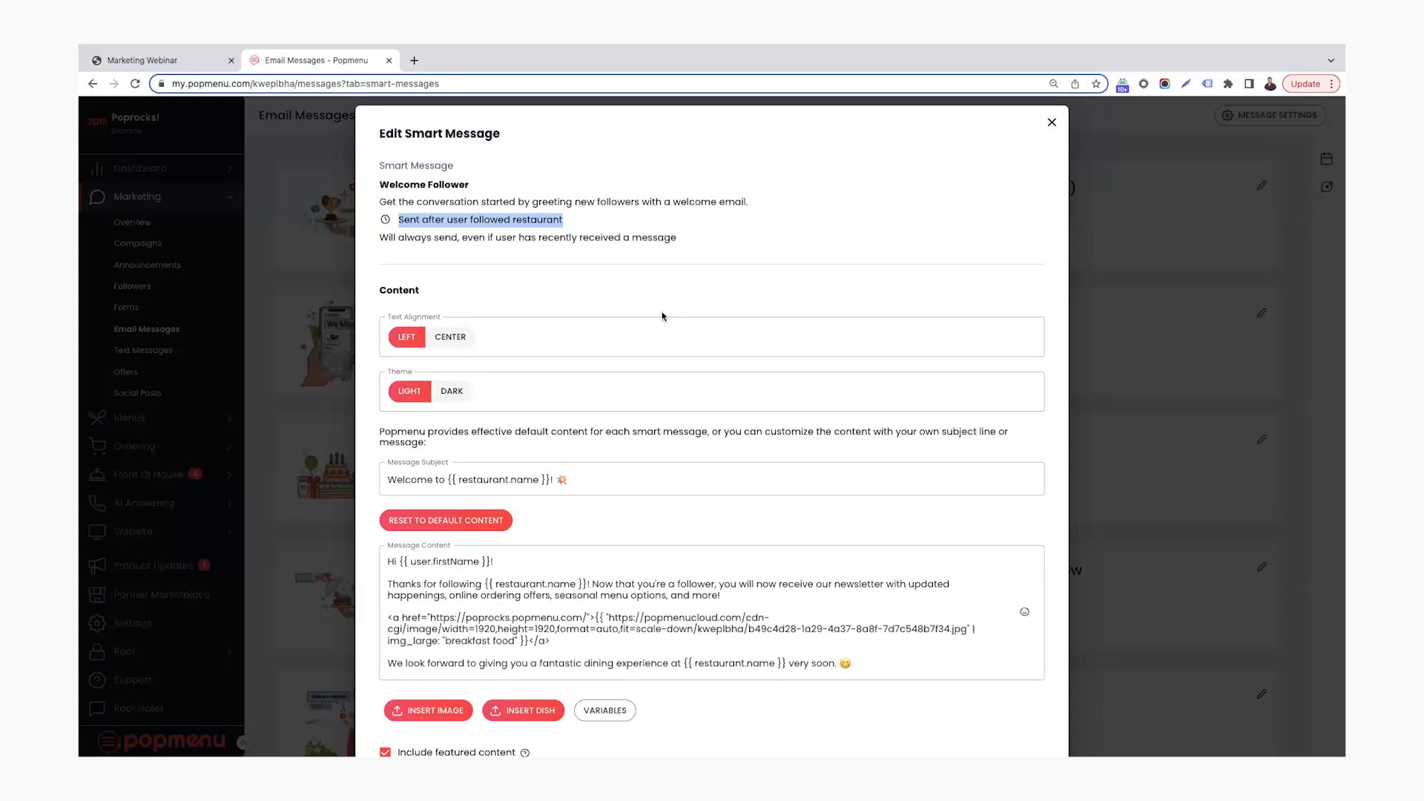
pyautogui.scroll(-3, 655, 315)
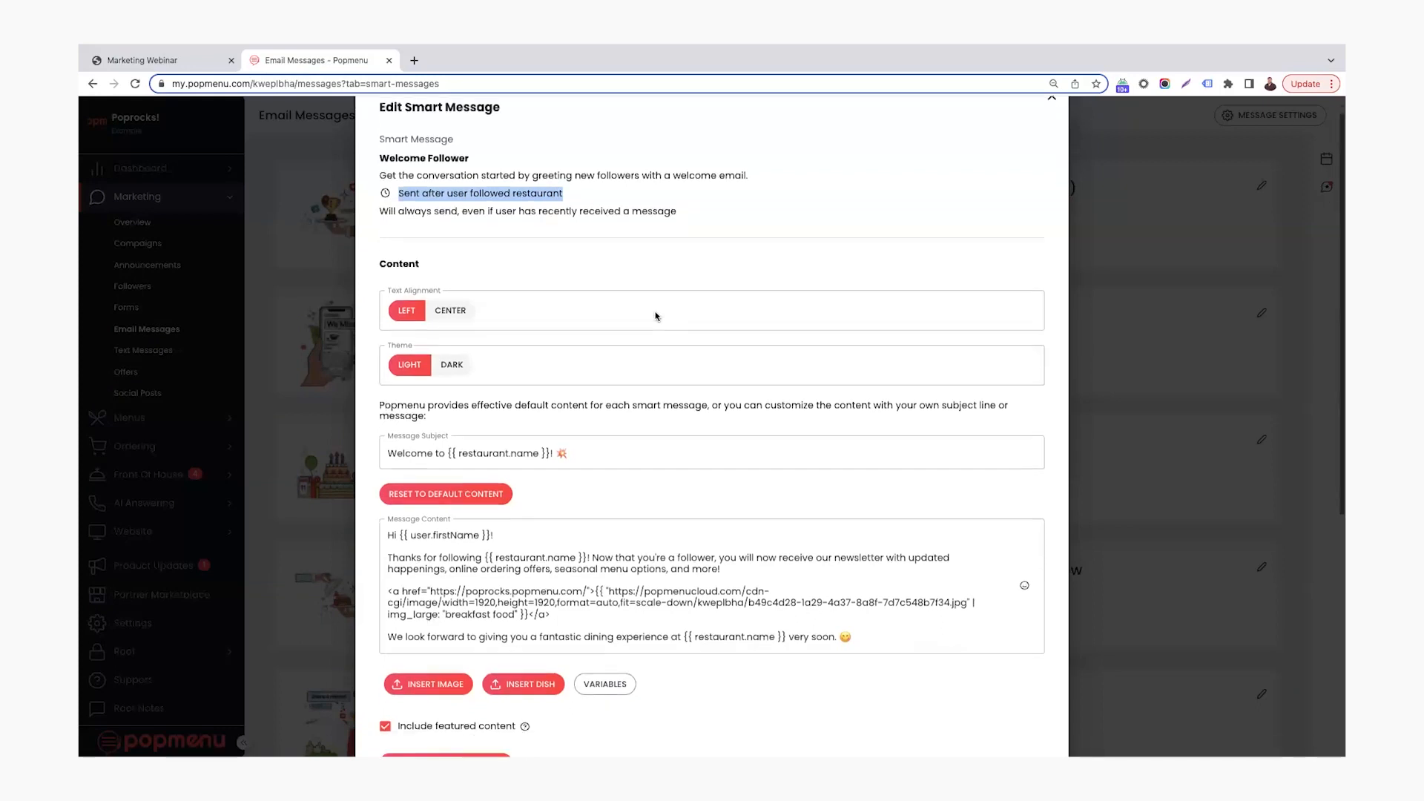
pyautogui.scroll(-3, 656, 316)
pyautogui.click(542, 483)
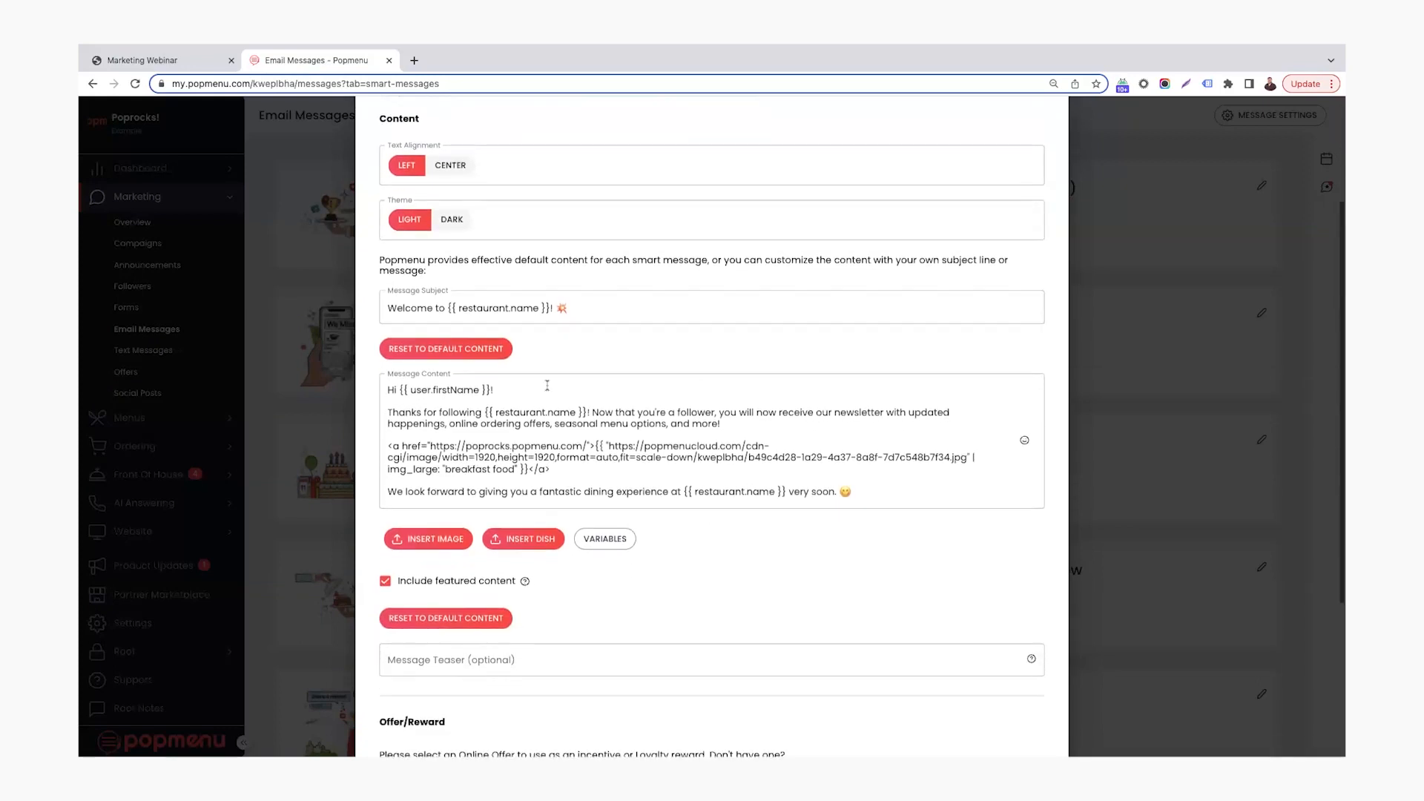
pyautogui.scroll(-2, 581, 426)
pyautogui.scroll(-1, 581, 426)
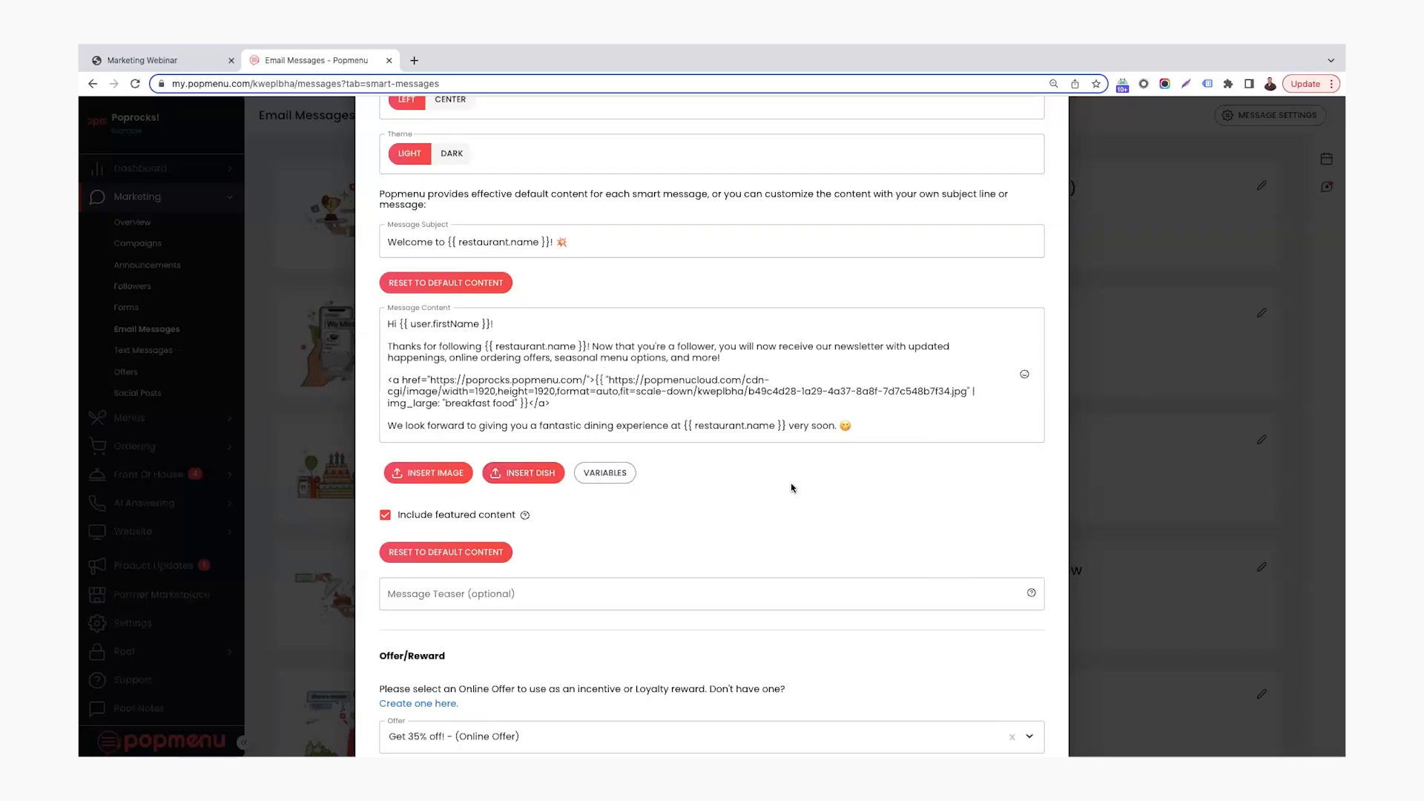
pyautogui.scroll(-2, 793, 488)
pyautogui.scroll(-1, 792, 487)
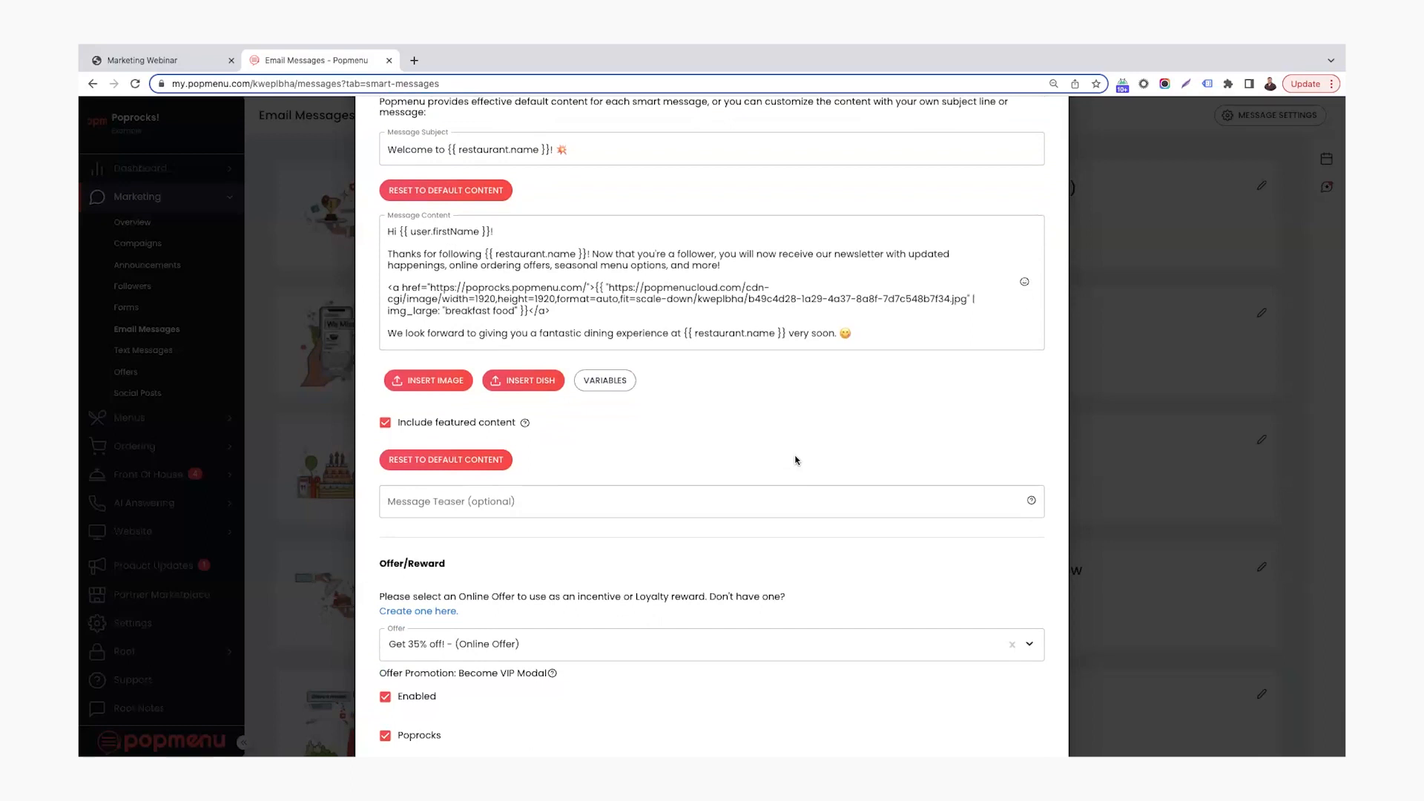
pyautogui.scroll(-2, 780, 440)
pyautogui.click(773, 453)
pyautogui.scroll(-1, 772, 453)
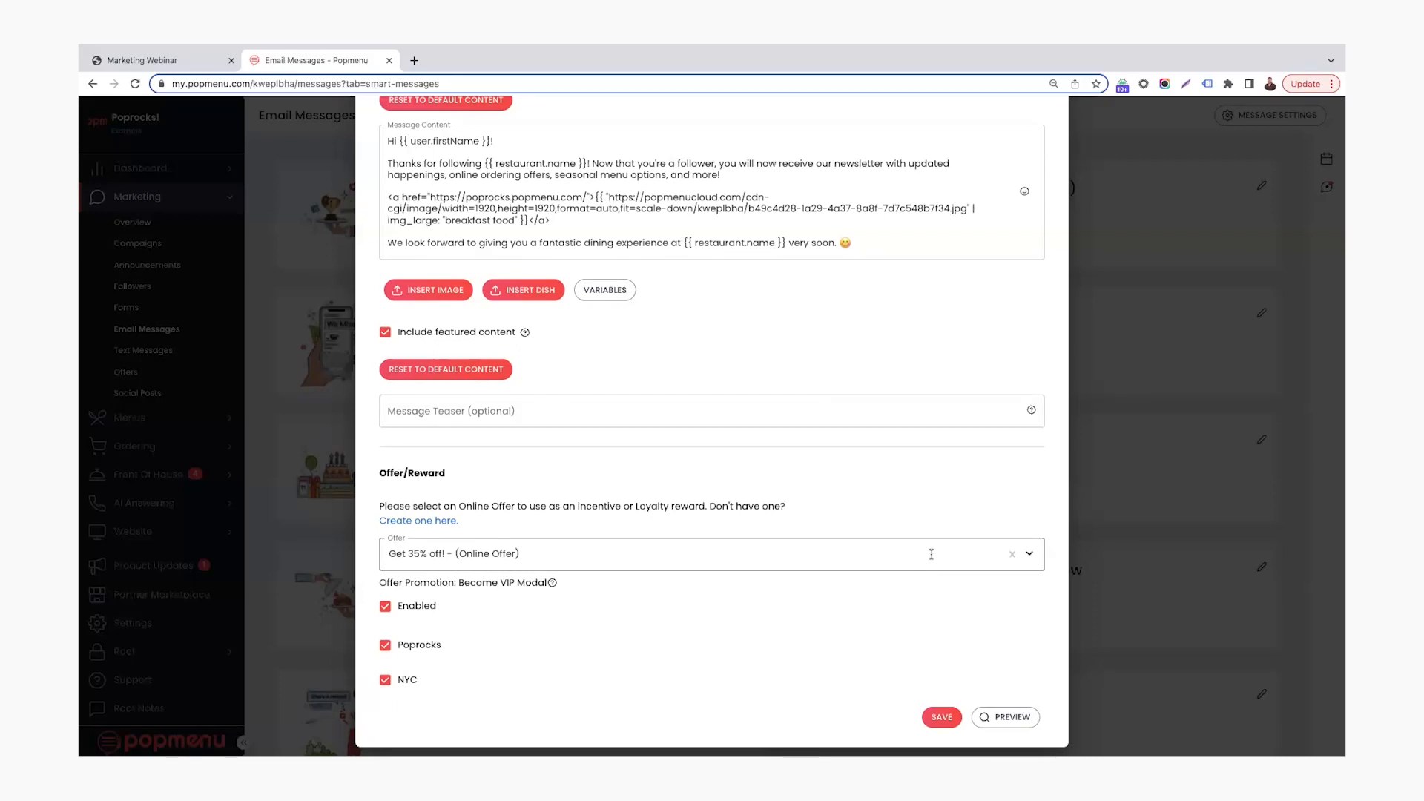
pyautogui.click(932, 553)
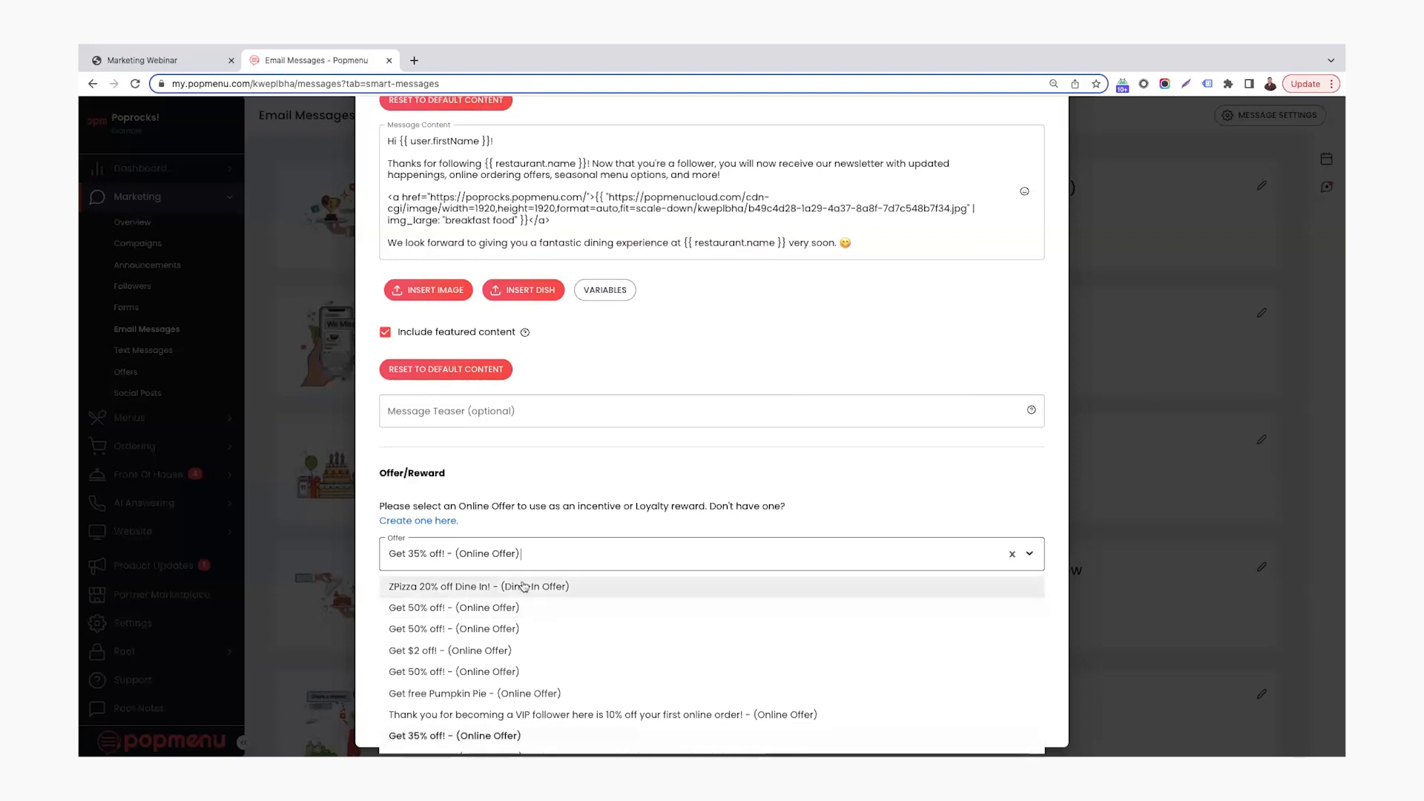
pyautogui.click(982, 503)
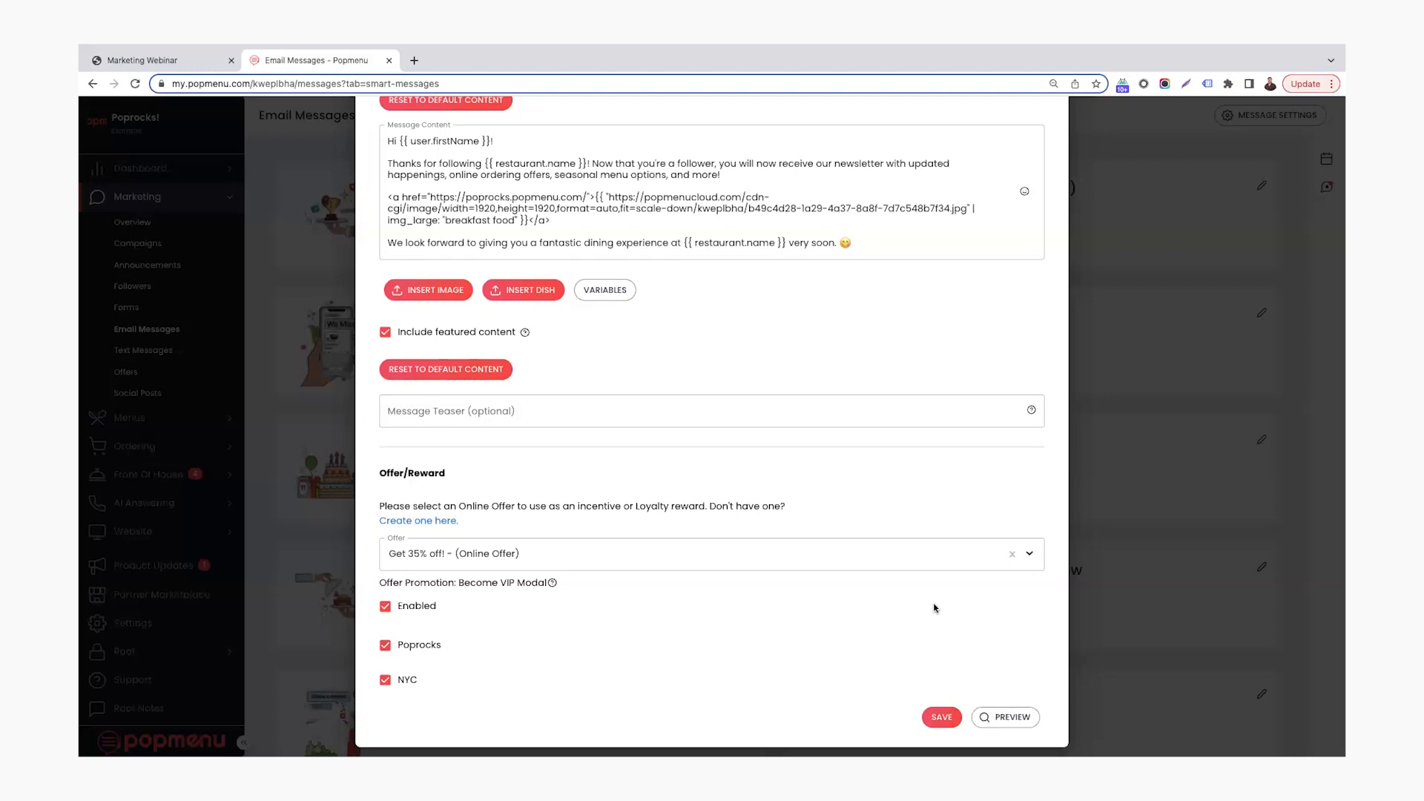
pyautogui.click(1005, 717)
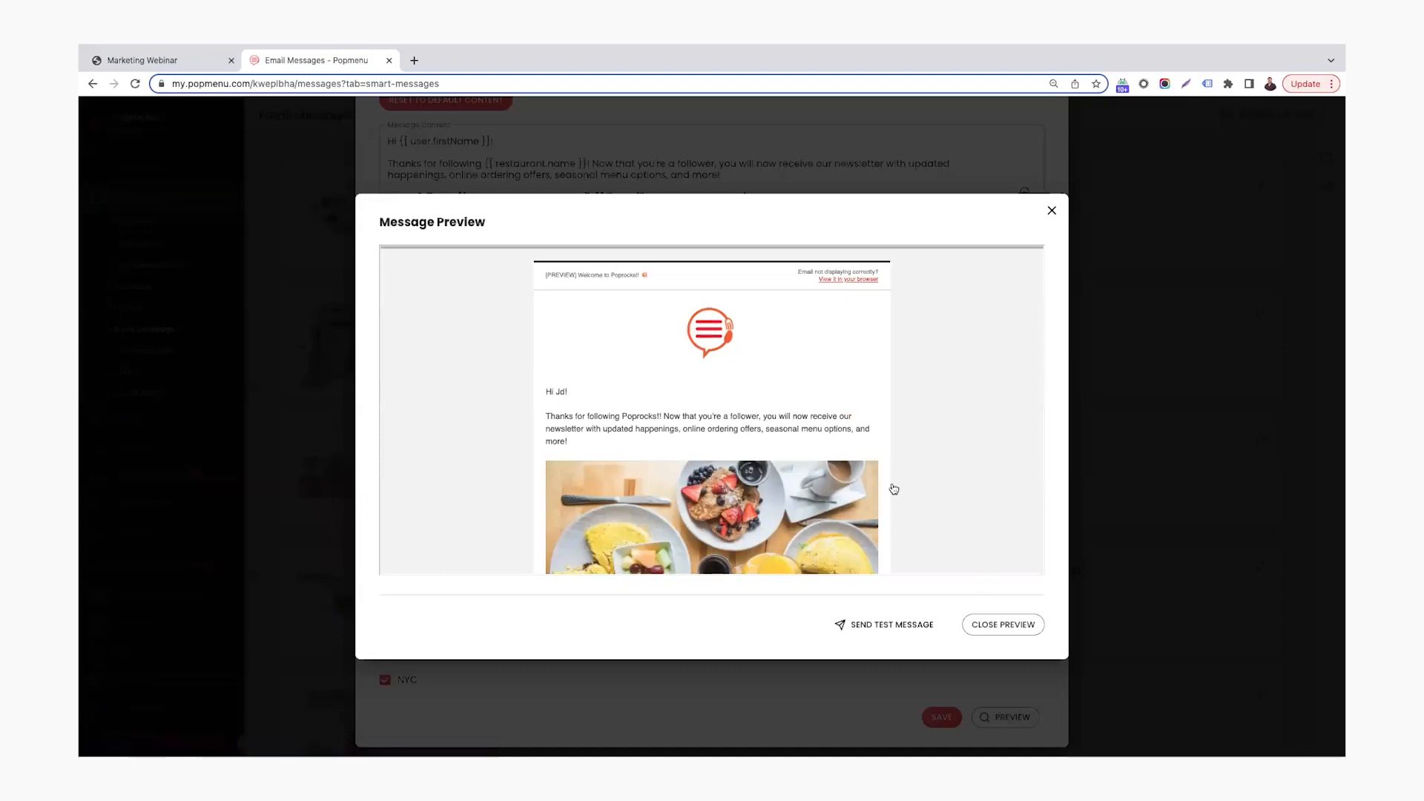
pyautogui.scroll(-1, 890, 490)
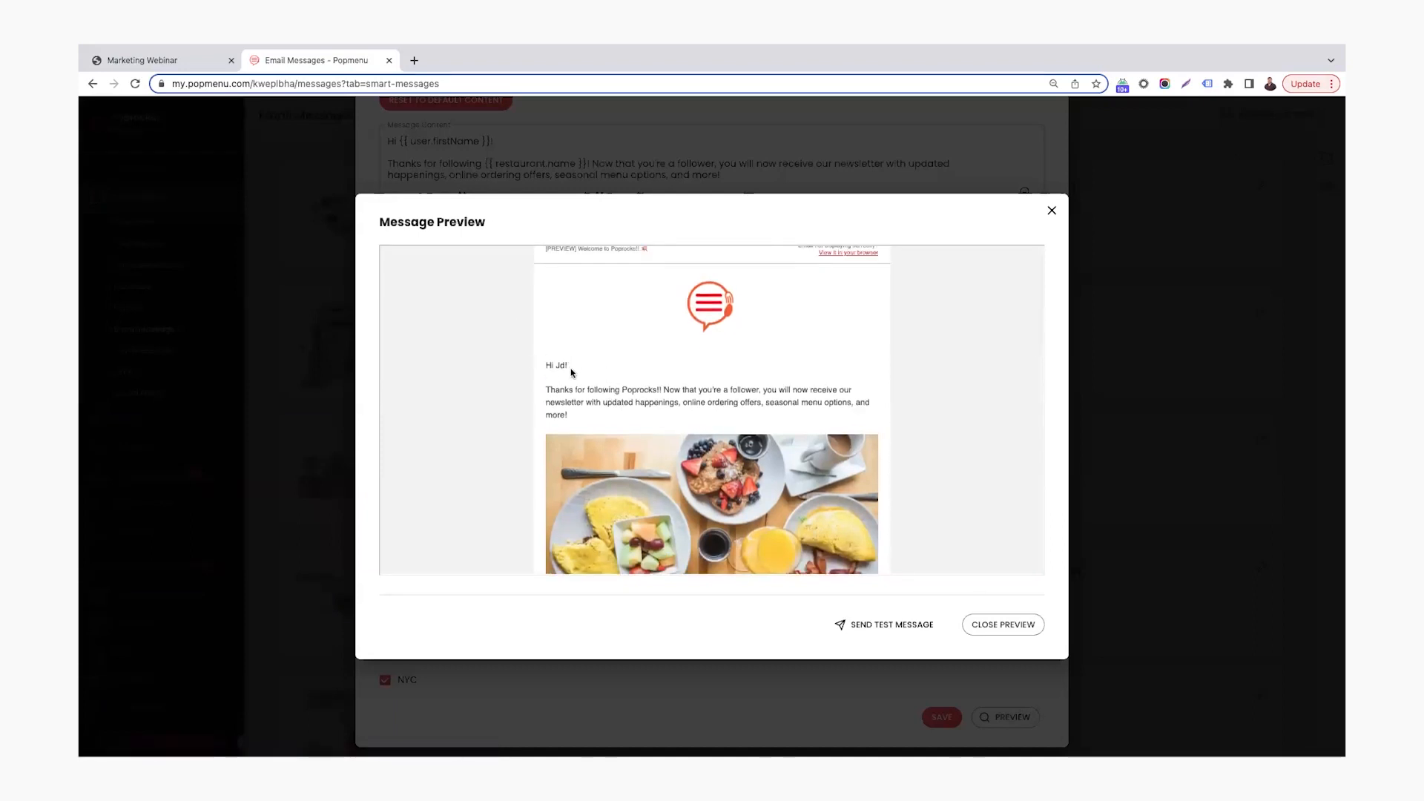
pyautogui.scroll(-2, 587, 373)
pyautogui.scroll(-2, 587, 373)
pyautogui.scroll(-2, 586, 373)
pyautogui.scroll(-2, 587, 372)
pyautogui.scroll(-2, 589, 378)
pyautogui.scroll(-1, 668, 400)
pyautogui.scroll(-1, 724, 411)
pyautogui.scroll(-1, 821, 424)
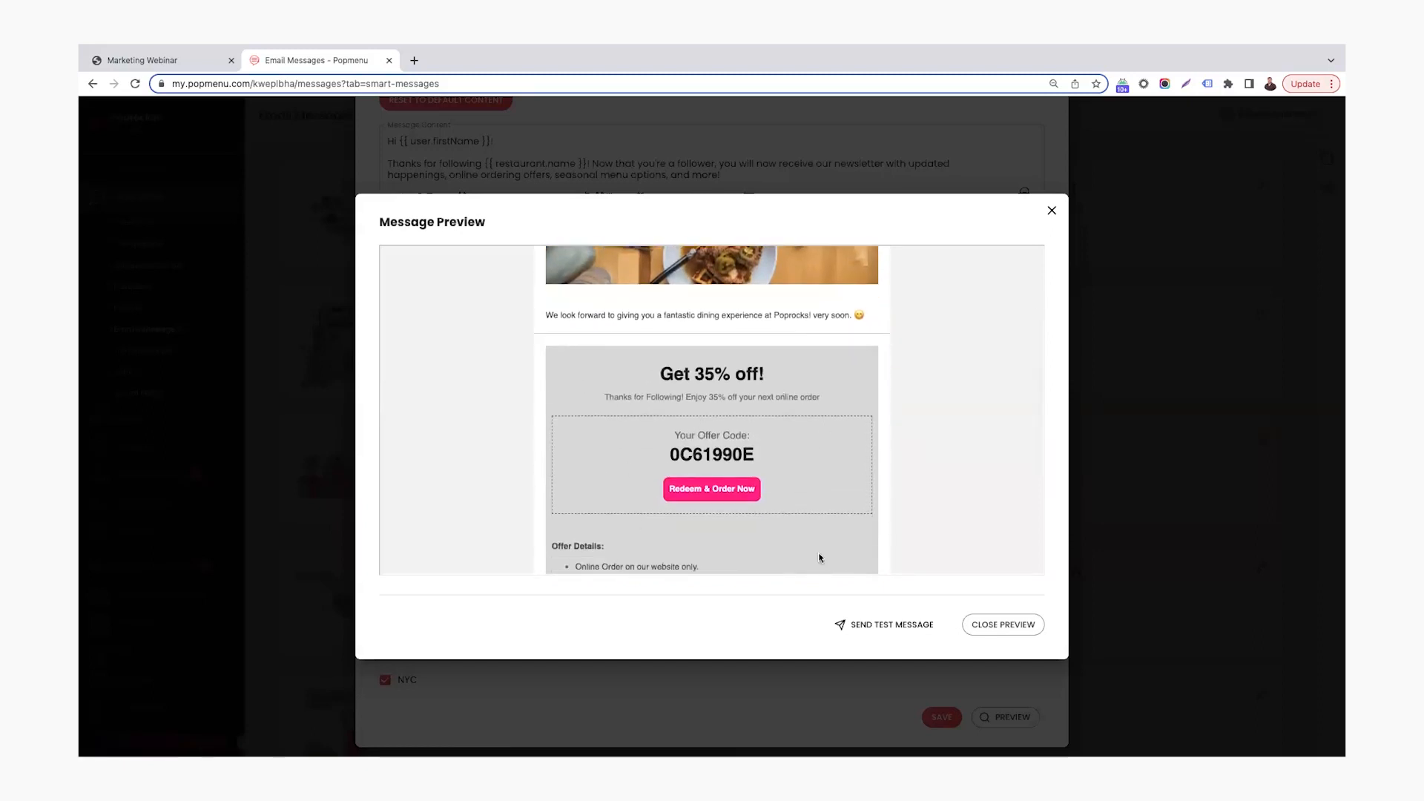
pyautogui.click(1054, 212)
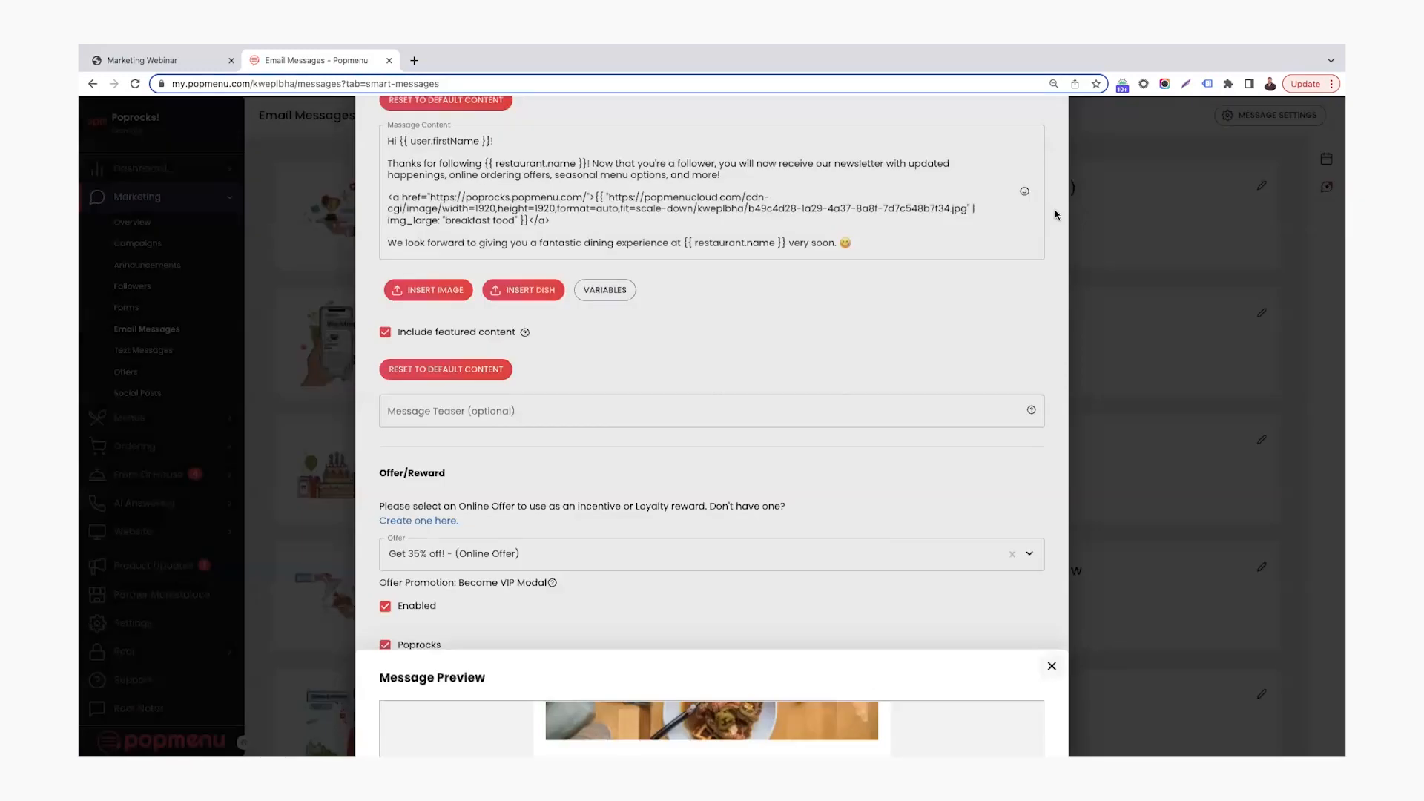
pyautogui.scroll(5, 1030, 249)
pyautogui.scroll(3, 1030, 250)
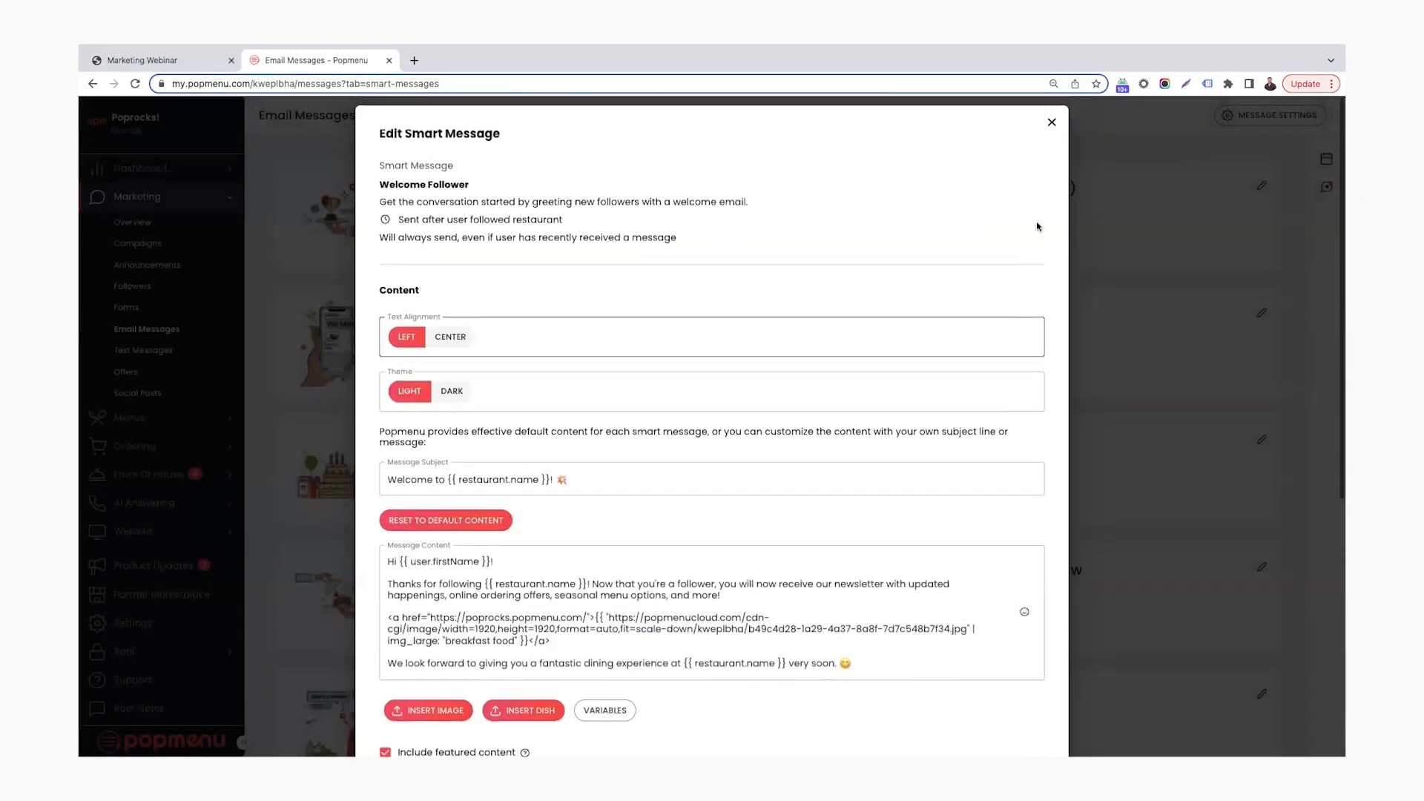
# Close the Welcome Follower editor and highlight its sent and open stats line.
pyautogui.click(1051, 112)
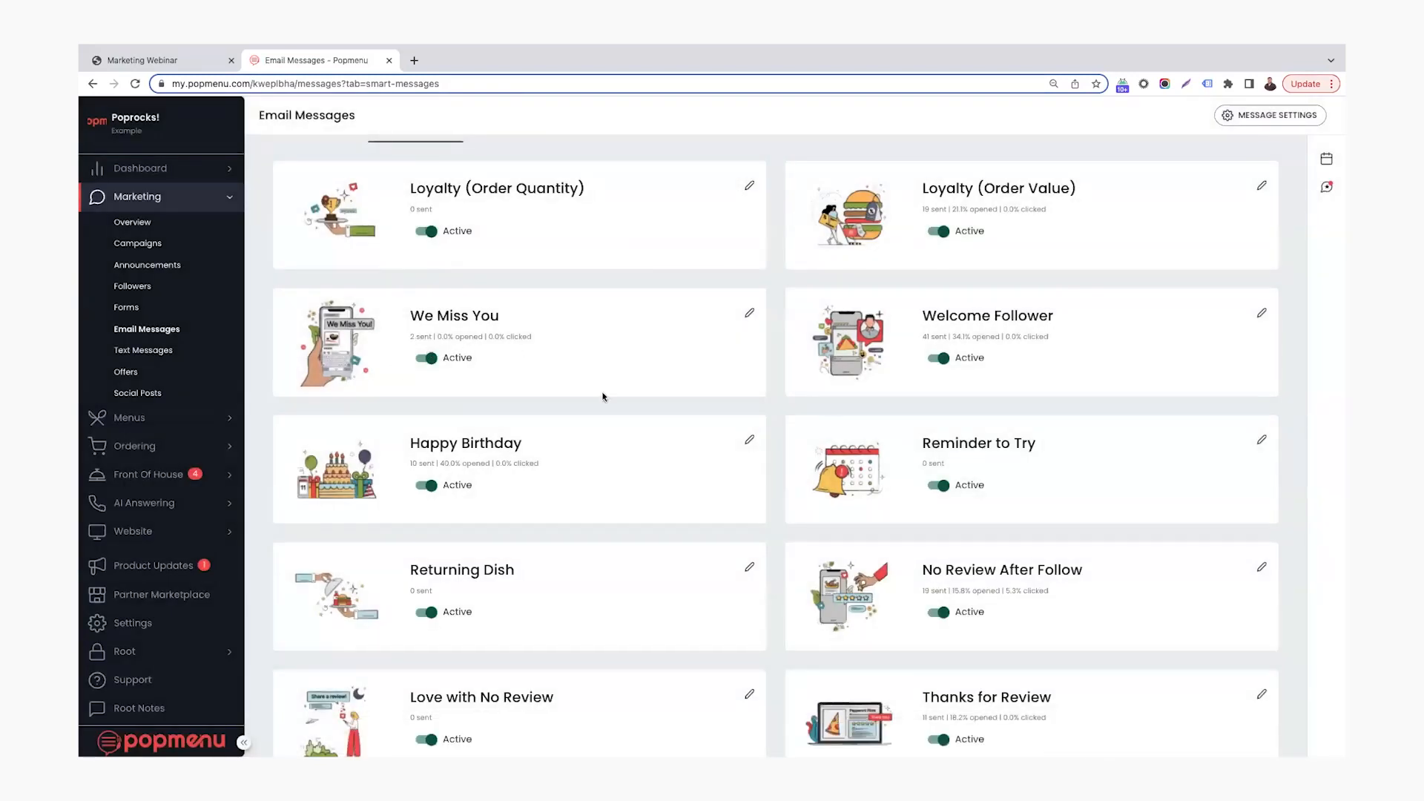
pyautogui.moveTo(923, 337); pyautogui.dragTo(1069, 342)
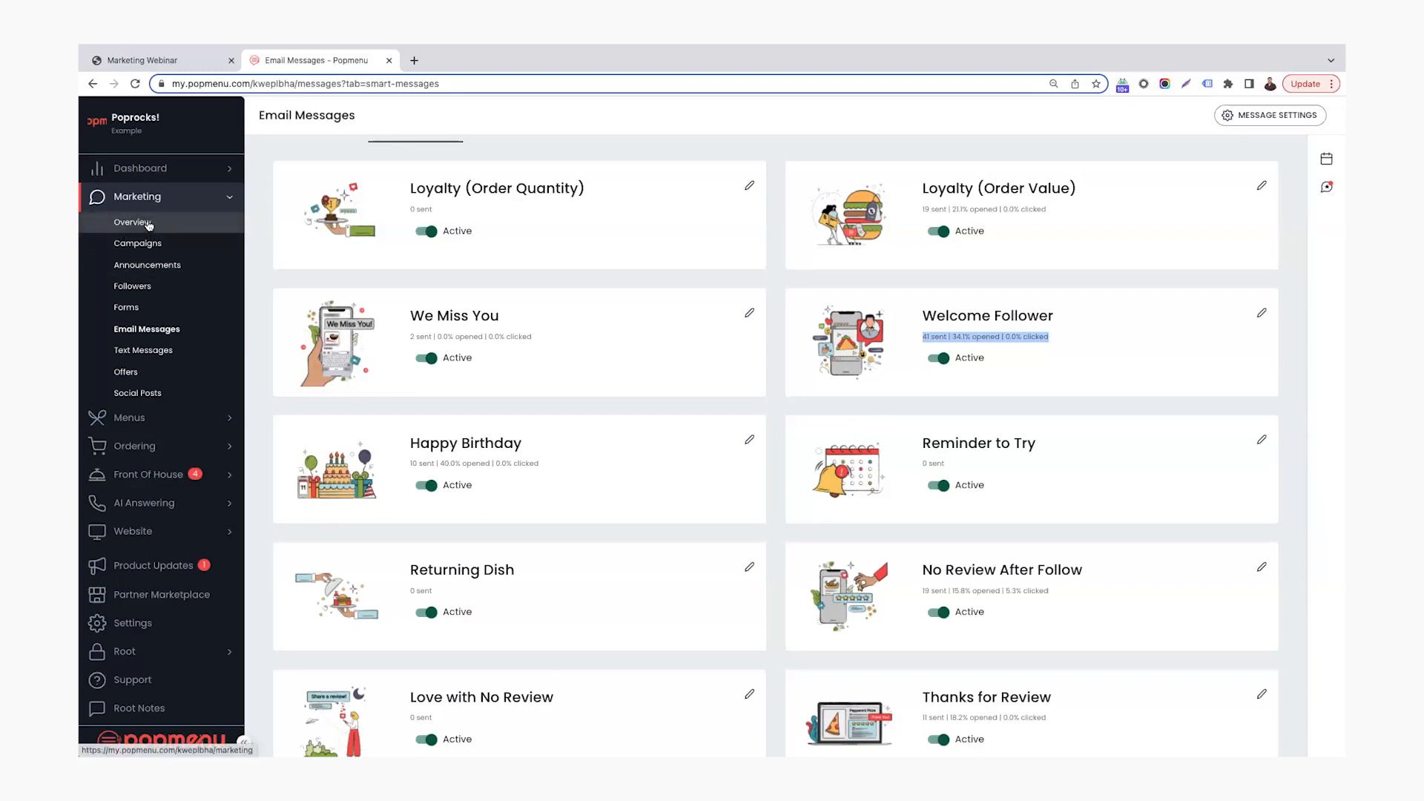
# Go to the Marketing Overview dashboard.
pyautogui.click(149, 224)
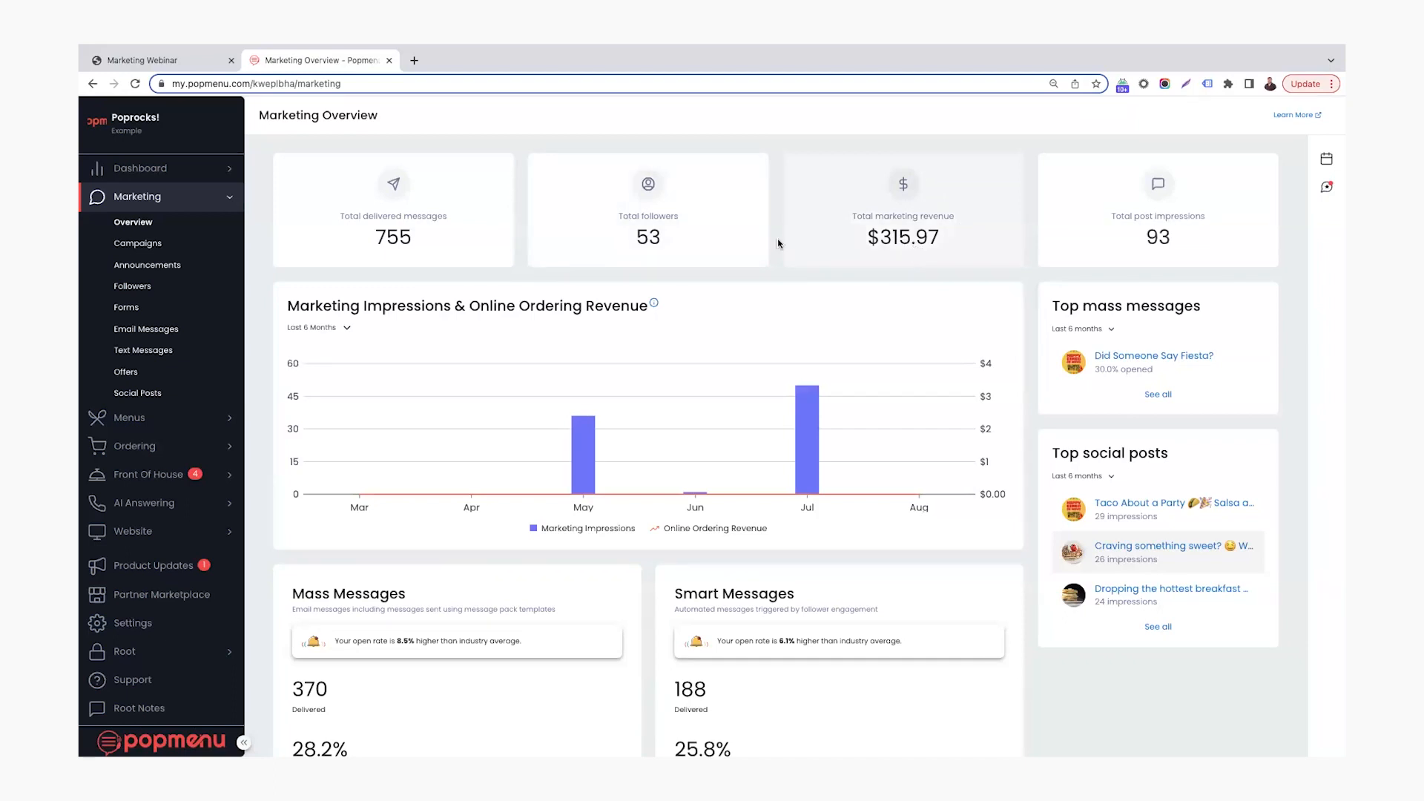
pyautogui.scroll(-1, 528, 267)
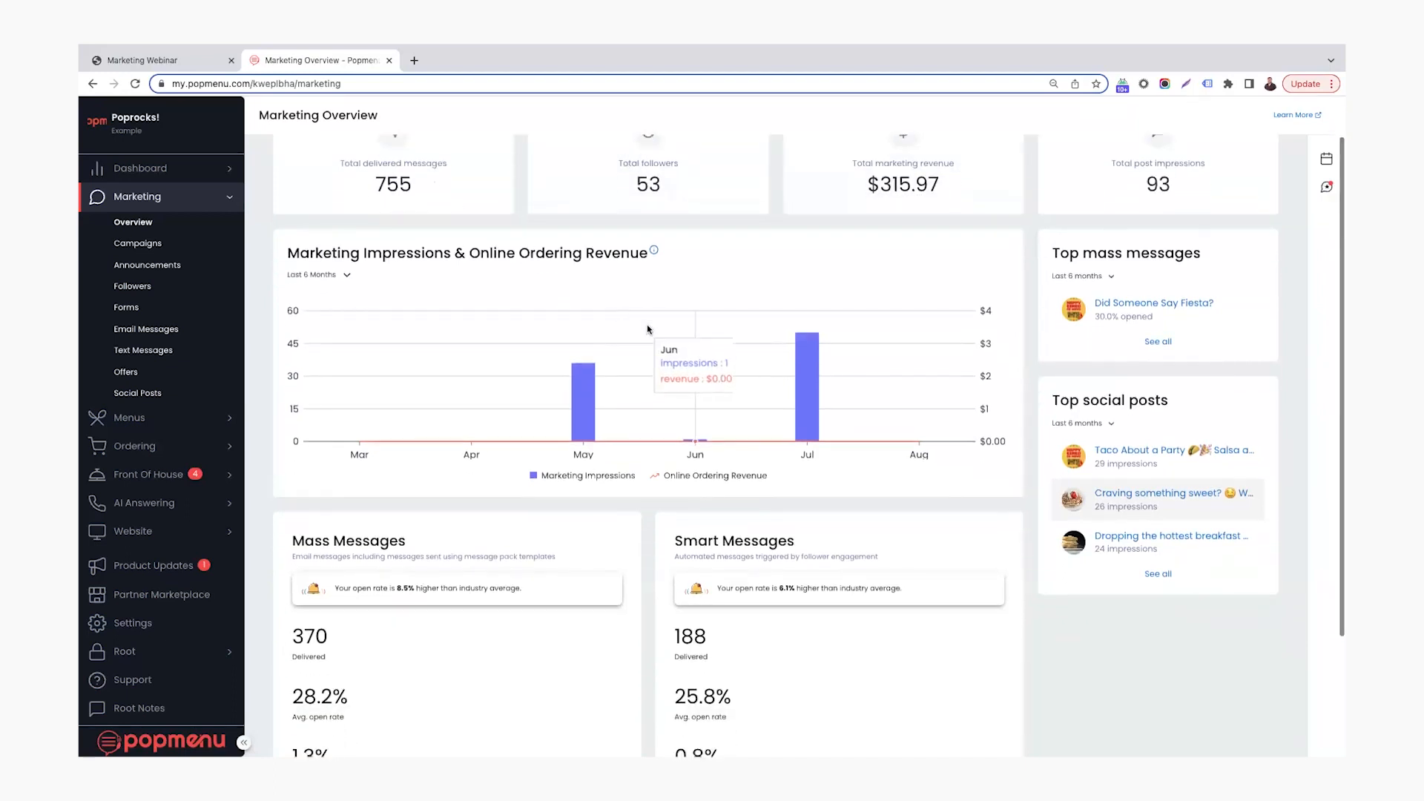
pyautogui.scroll(-1, 646, 324)
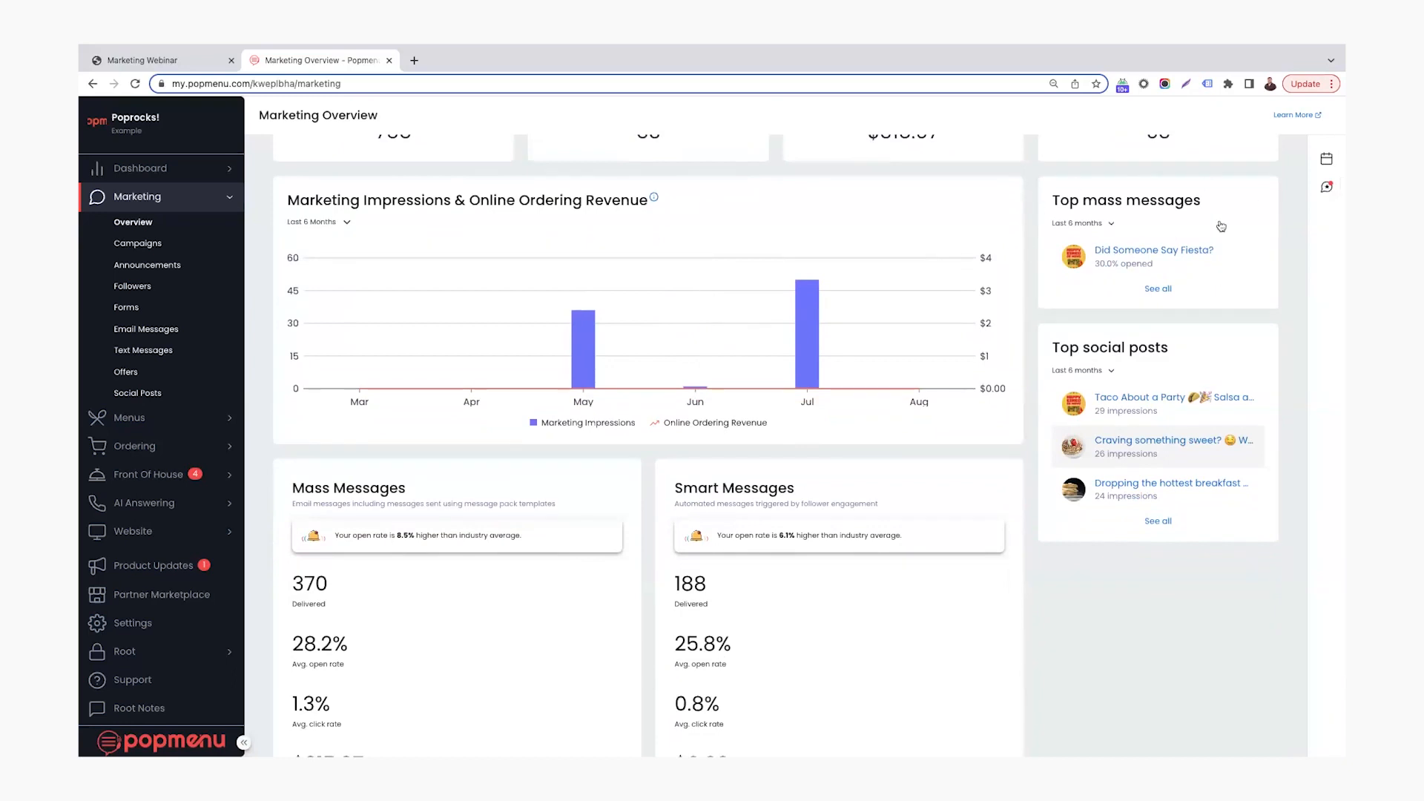
pyautogui.scroll(-1, 667, 334)
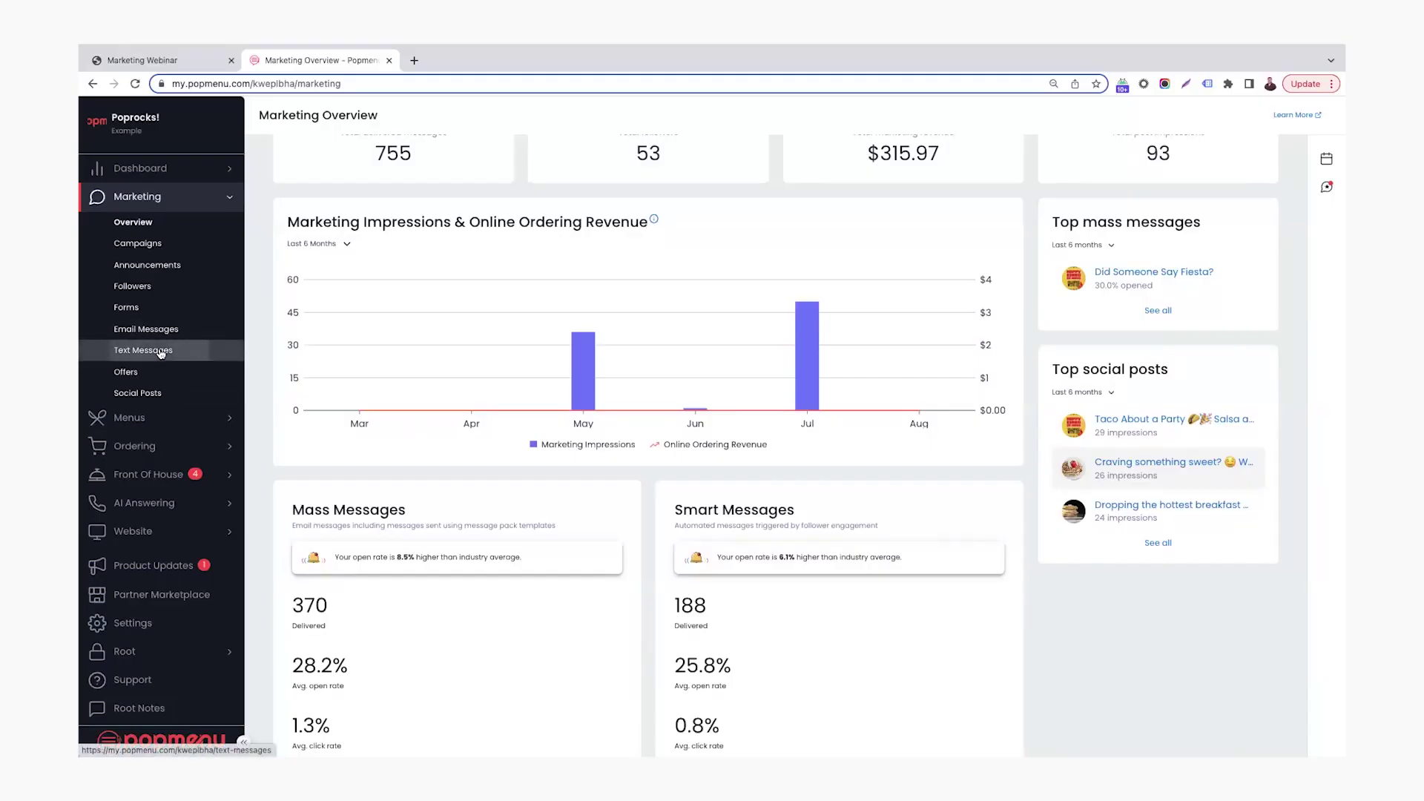
# Open the Text Messages list and start composing a new text message.
pyautogui.click(144, 350)
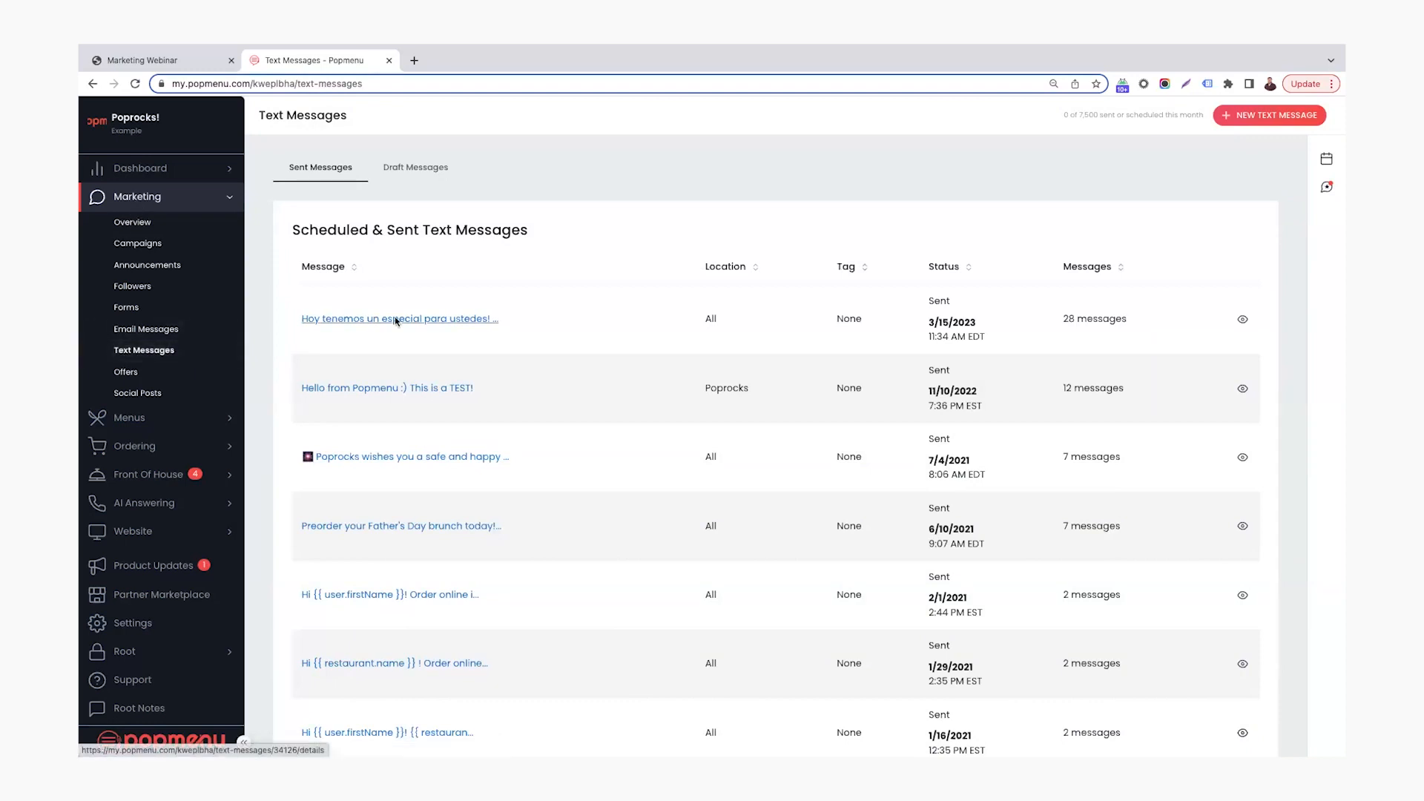
pyautogui.scroll(-1, 1007, 291)
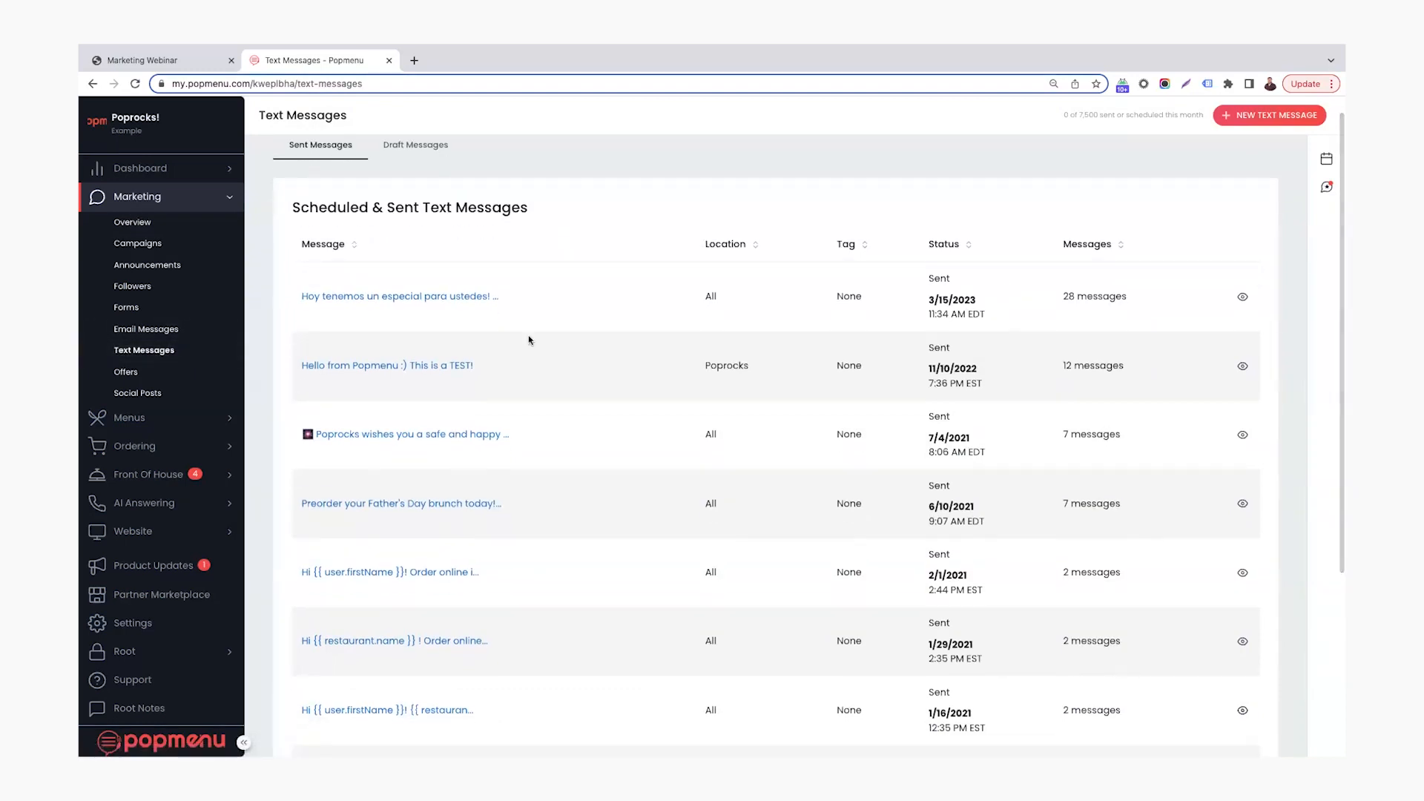
pyautogui.scroll(-1, 471, 351)
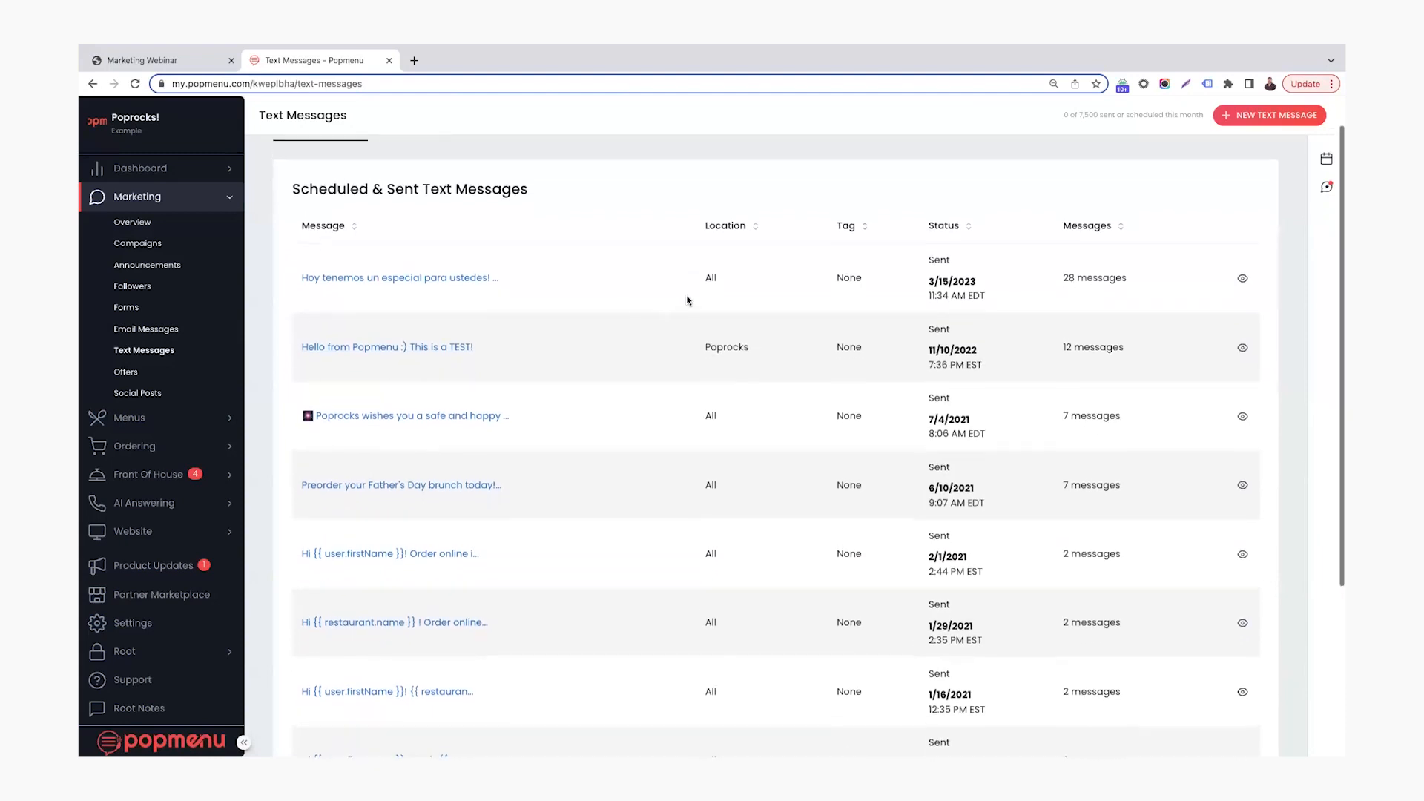
pyautogui.scroll(1, 688, 299)
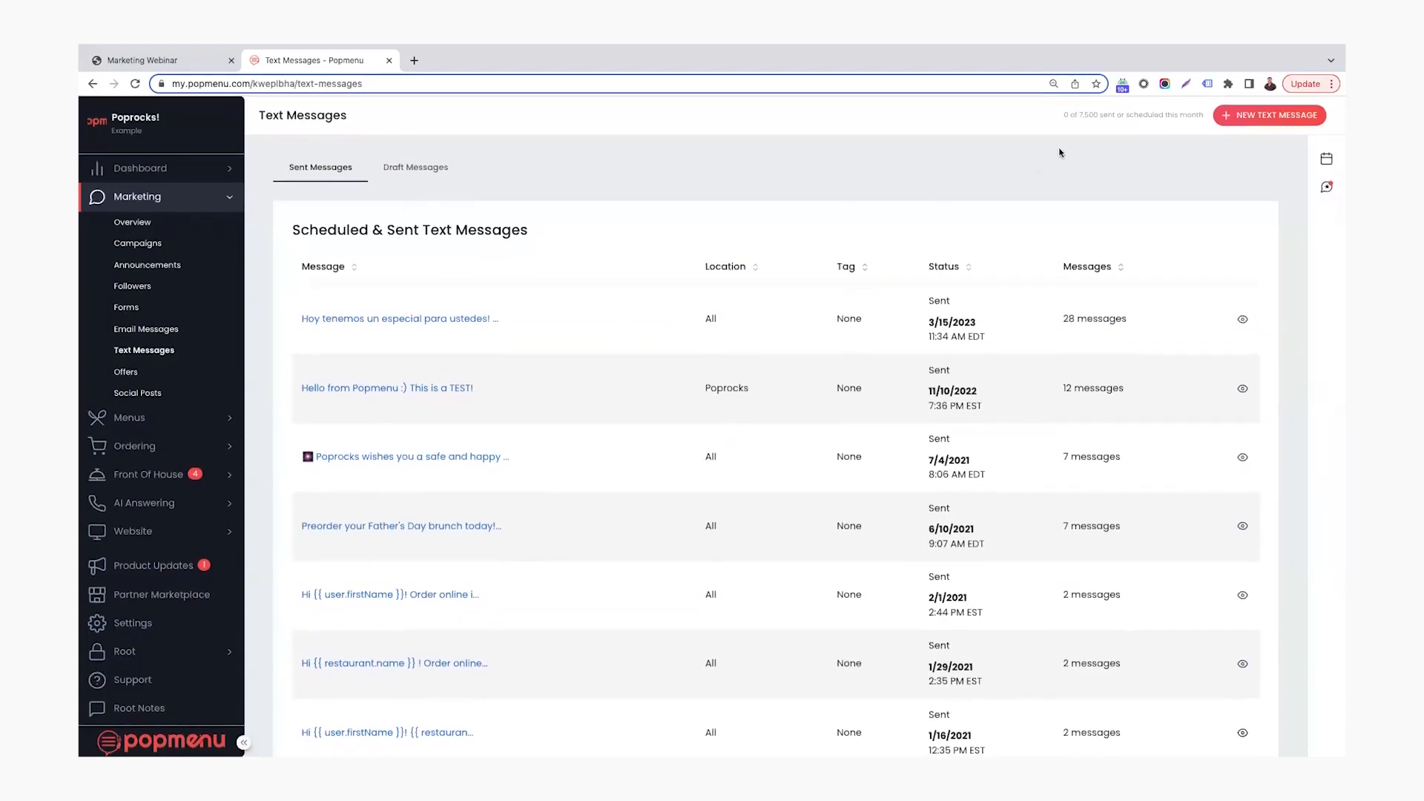
pyautogui.click(1249, 118)
# Target the new text at NYC-location followers plus those with no preferred location, then return to the message box.
pyautogui.click(650, 295)
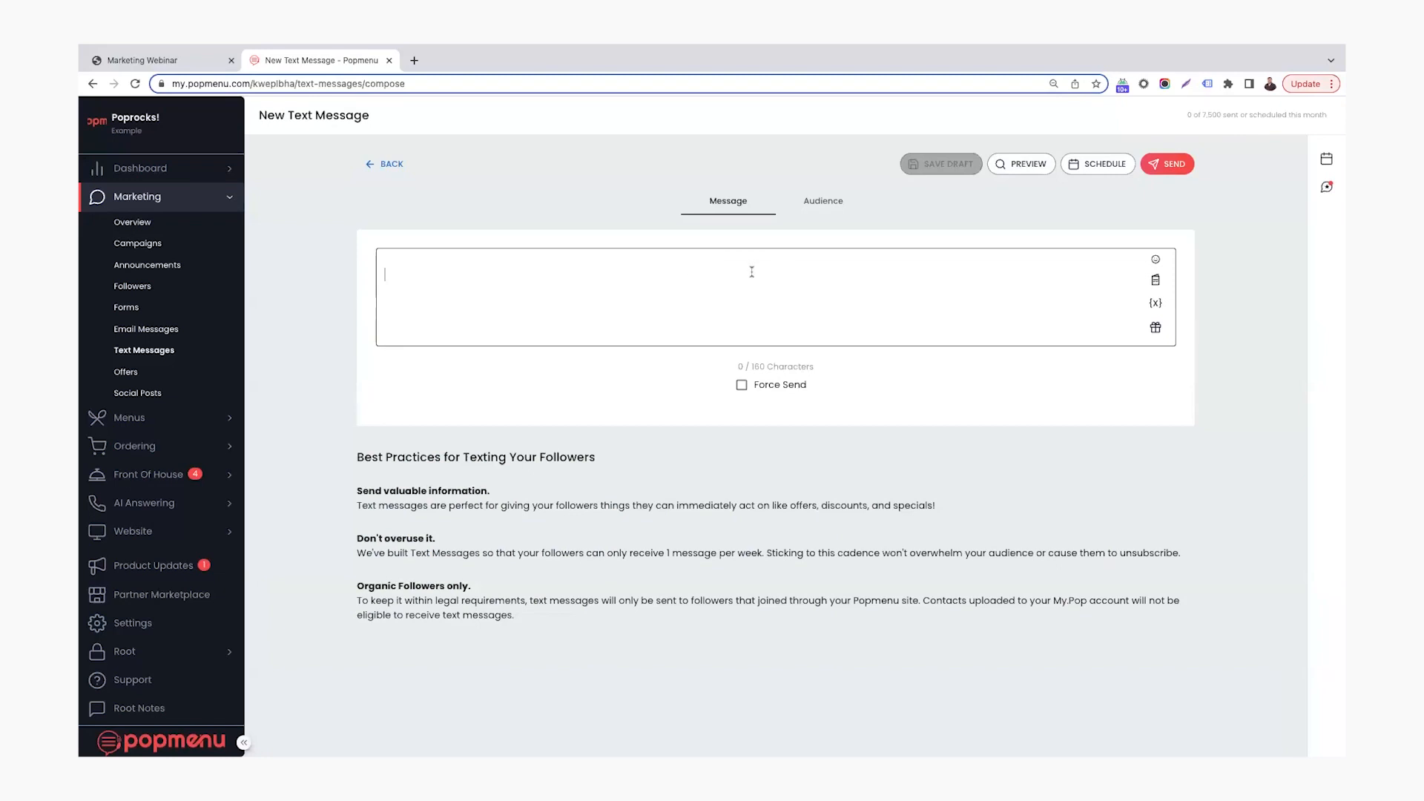
pyautogui.click(824, 201)
pyautogui.click(634, 351)
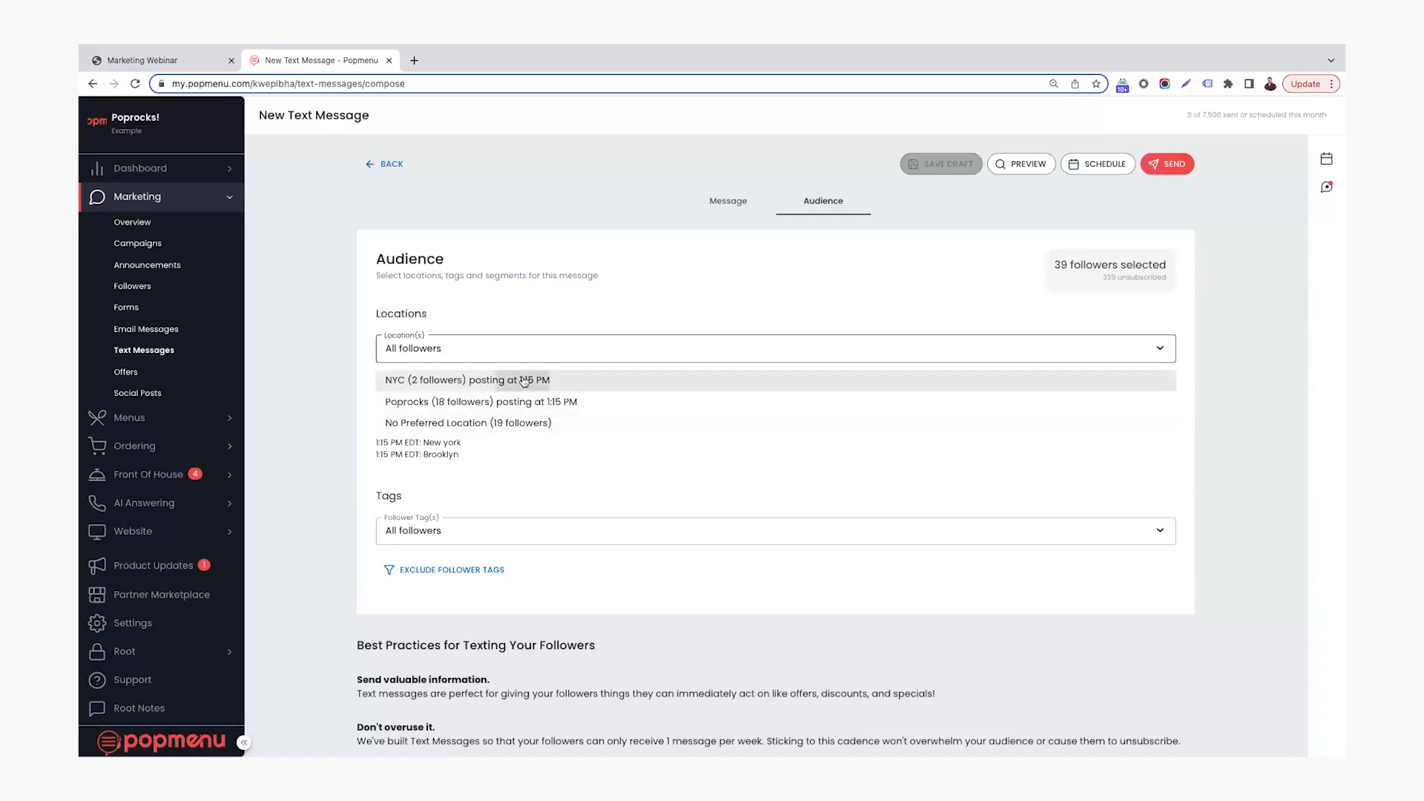
pyautogui.click(498, 380)
pyautogui.click(534, 351)
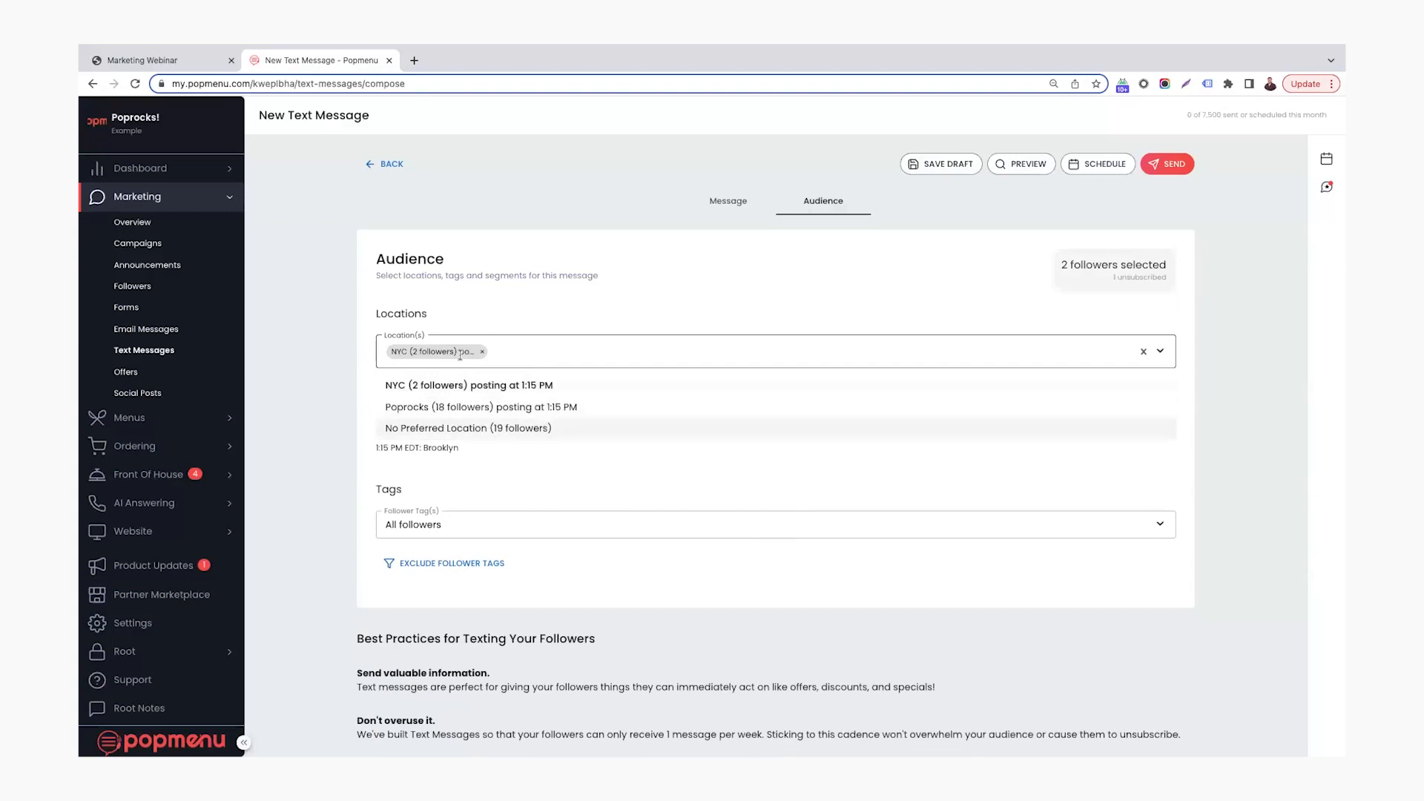
pyautogui.click(467, 427)
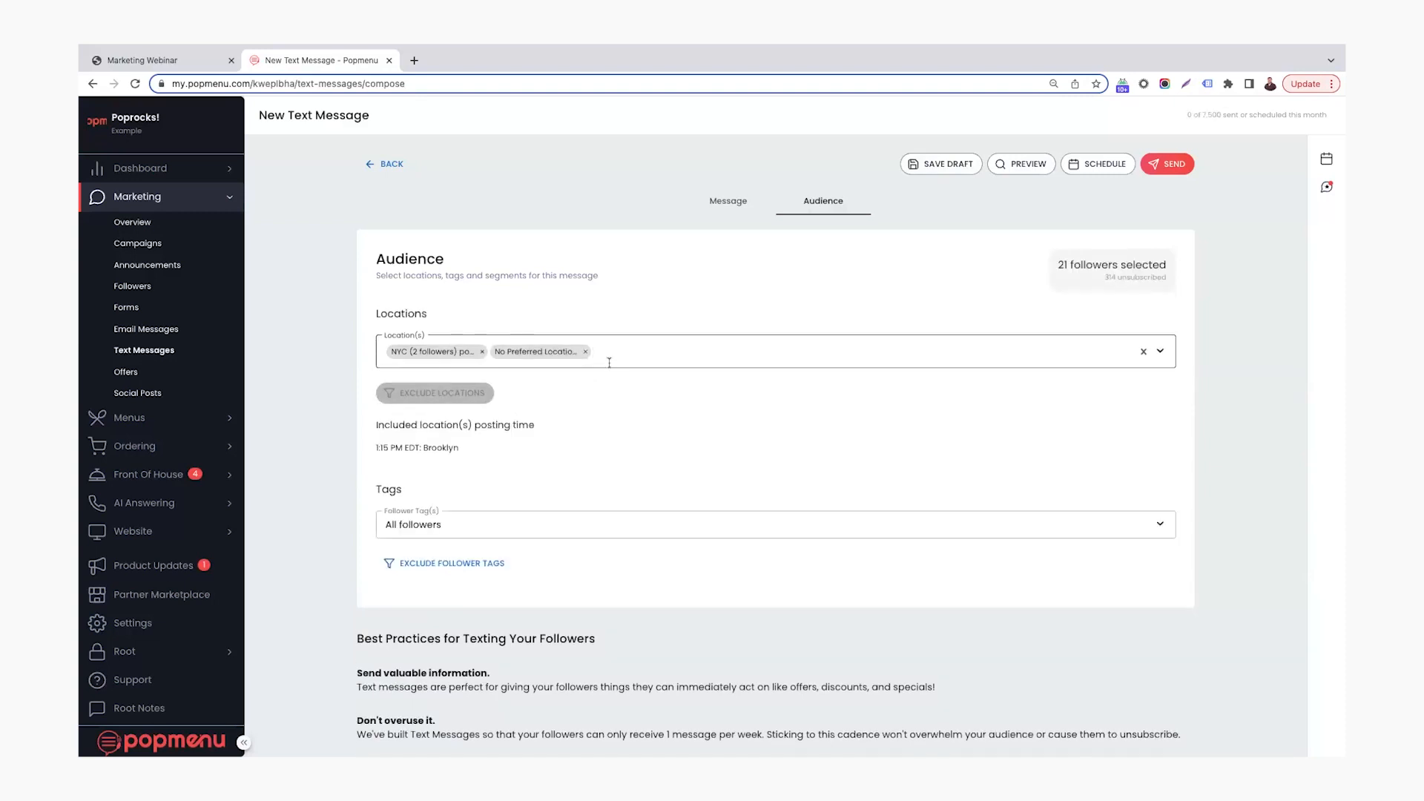
pyautogui.click(729, 200)
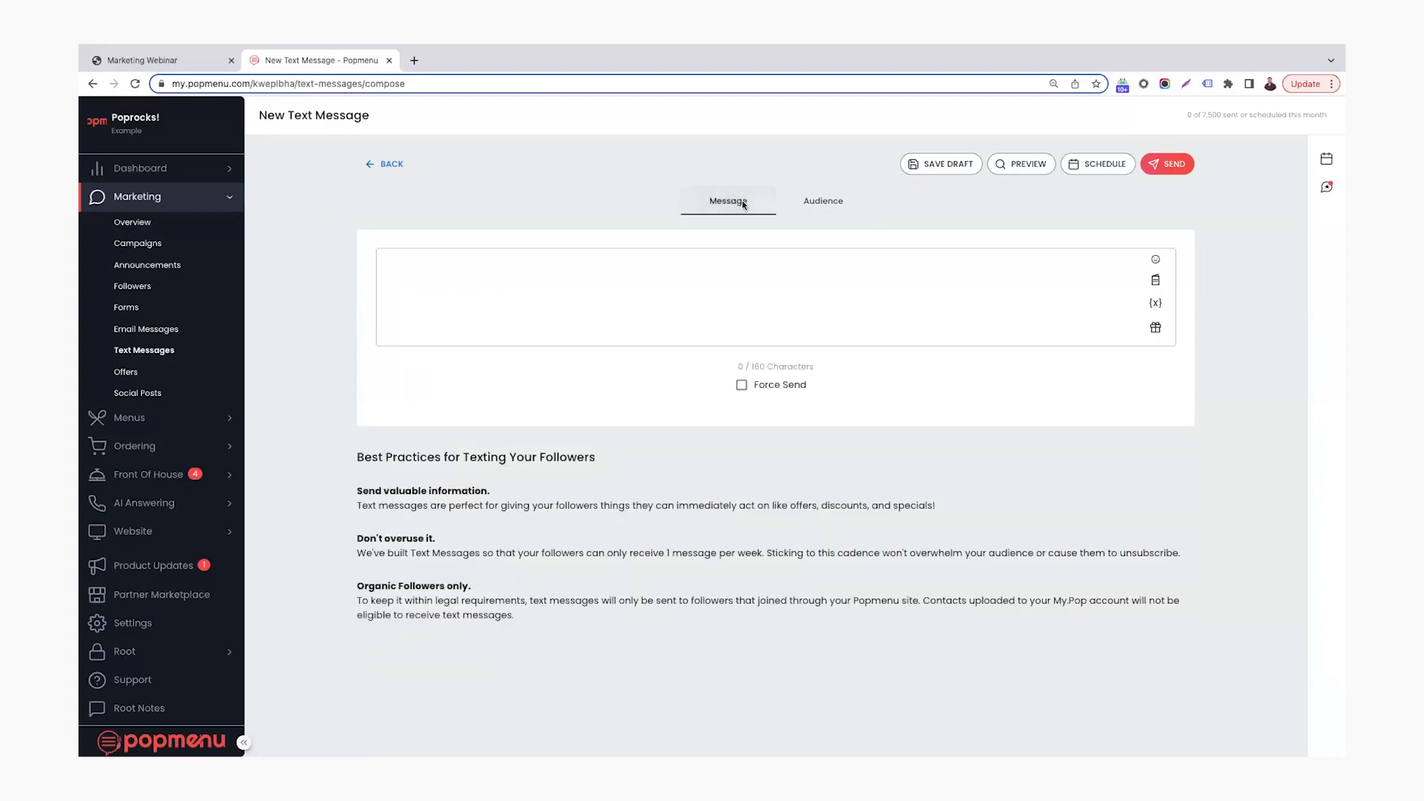
pyautogui.click(723, 293)
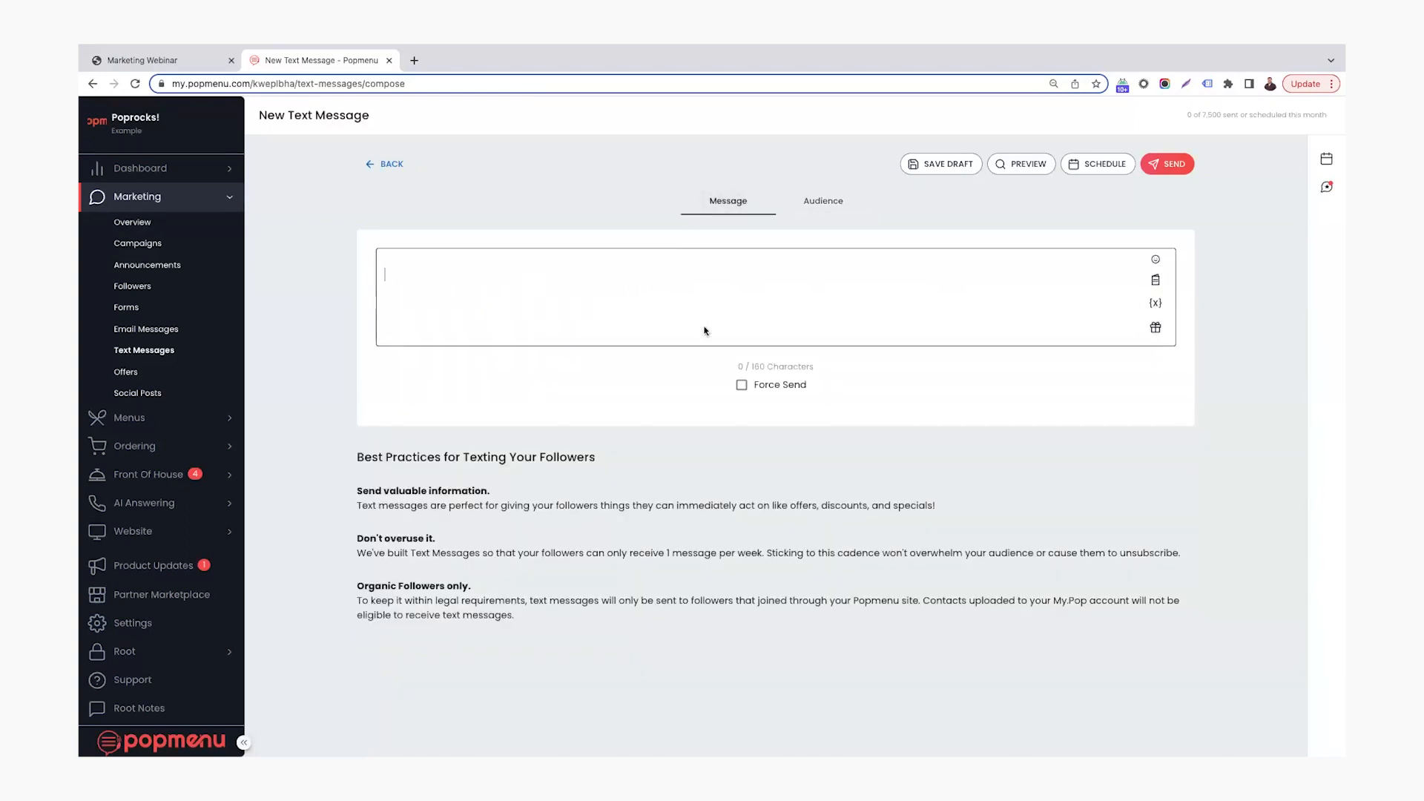
# Leave the new text message and discard the unsaved draft.
pyautogui.click(383, 163)
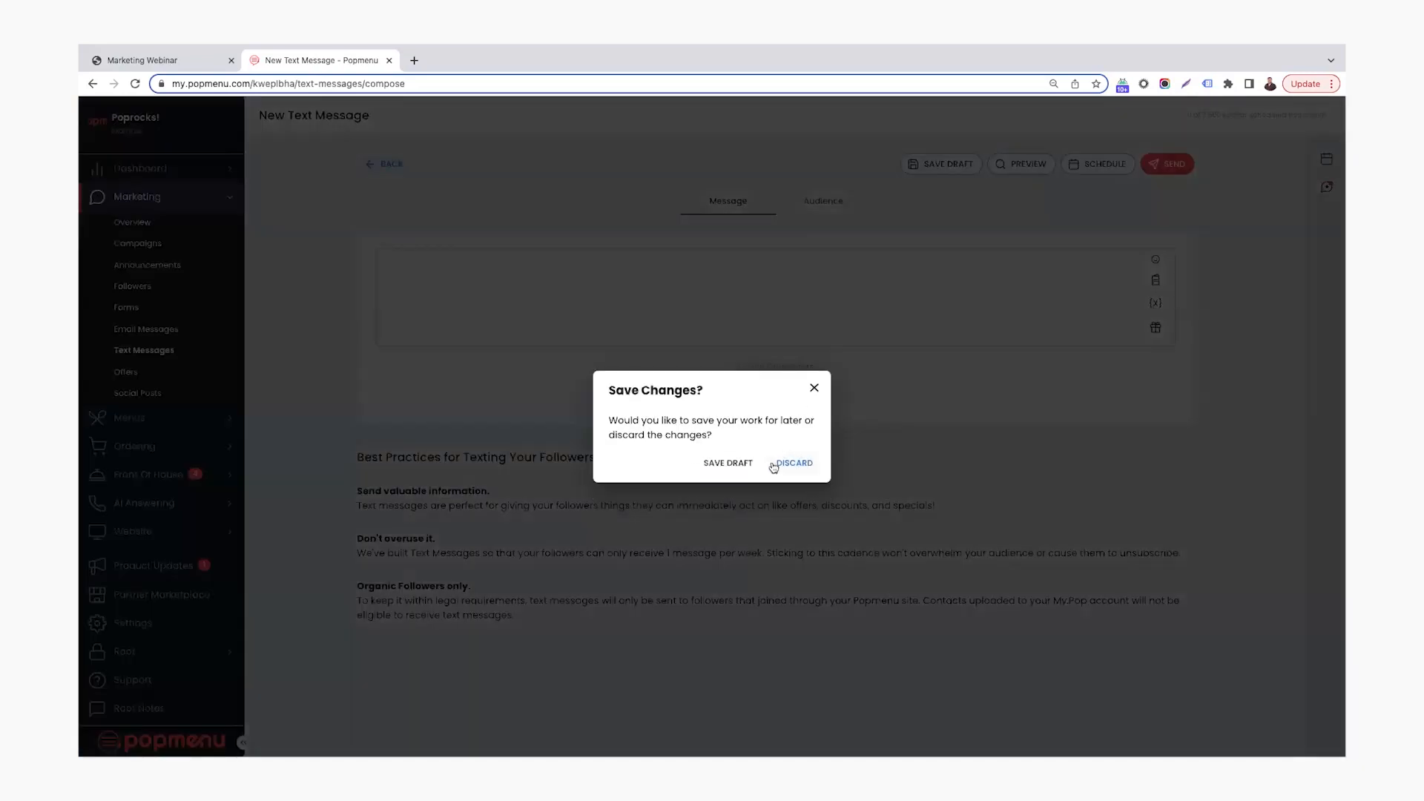
pyautogui.click(800, 465)
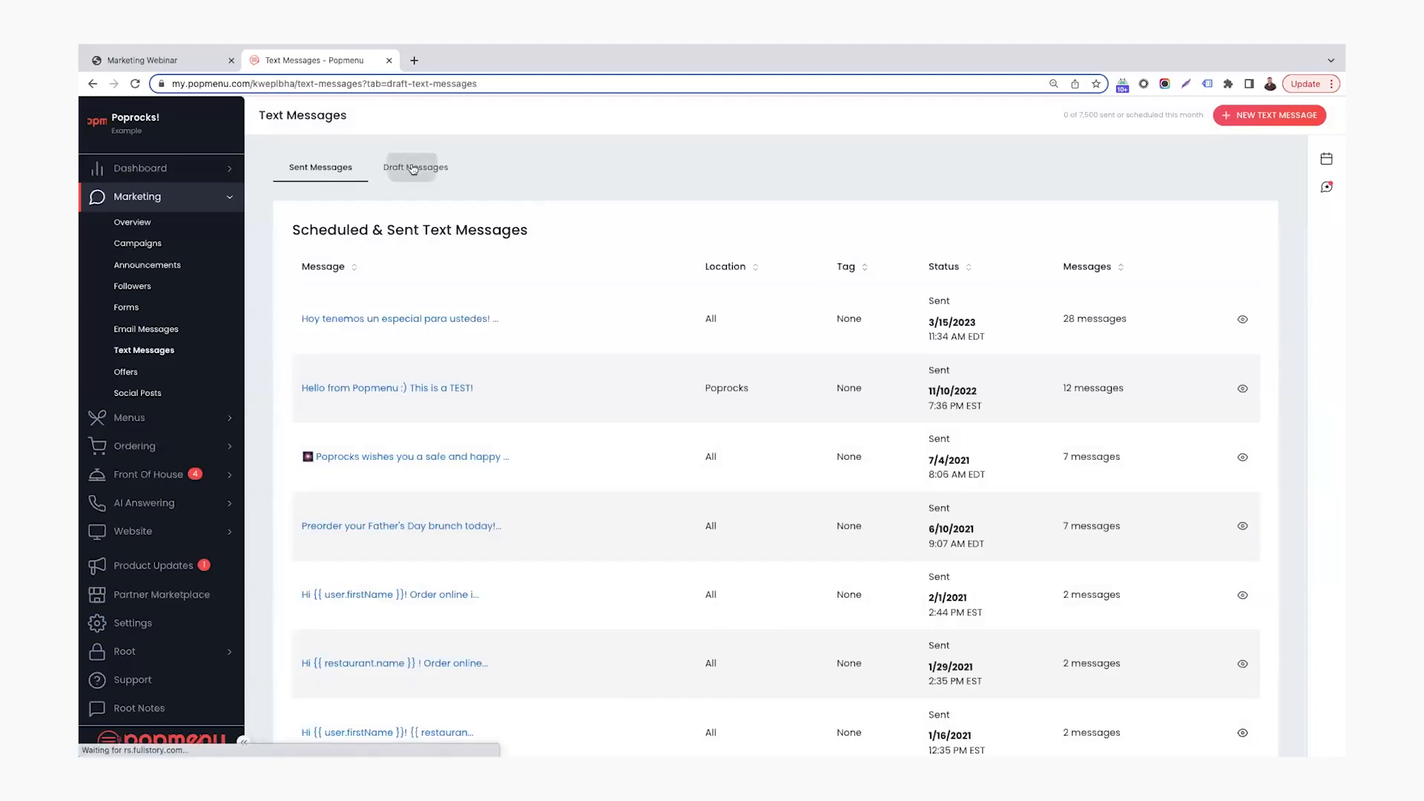
# Open the NYC Weekend Lunch Specials draft text and add a new line after its message.
pyautogui.click(416, 167)
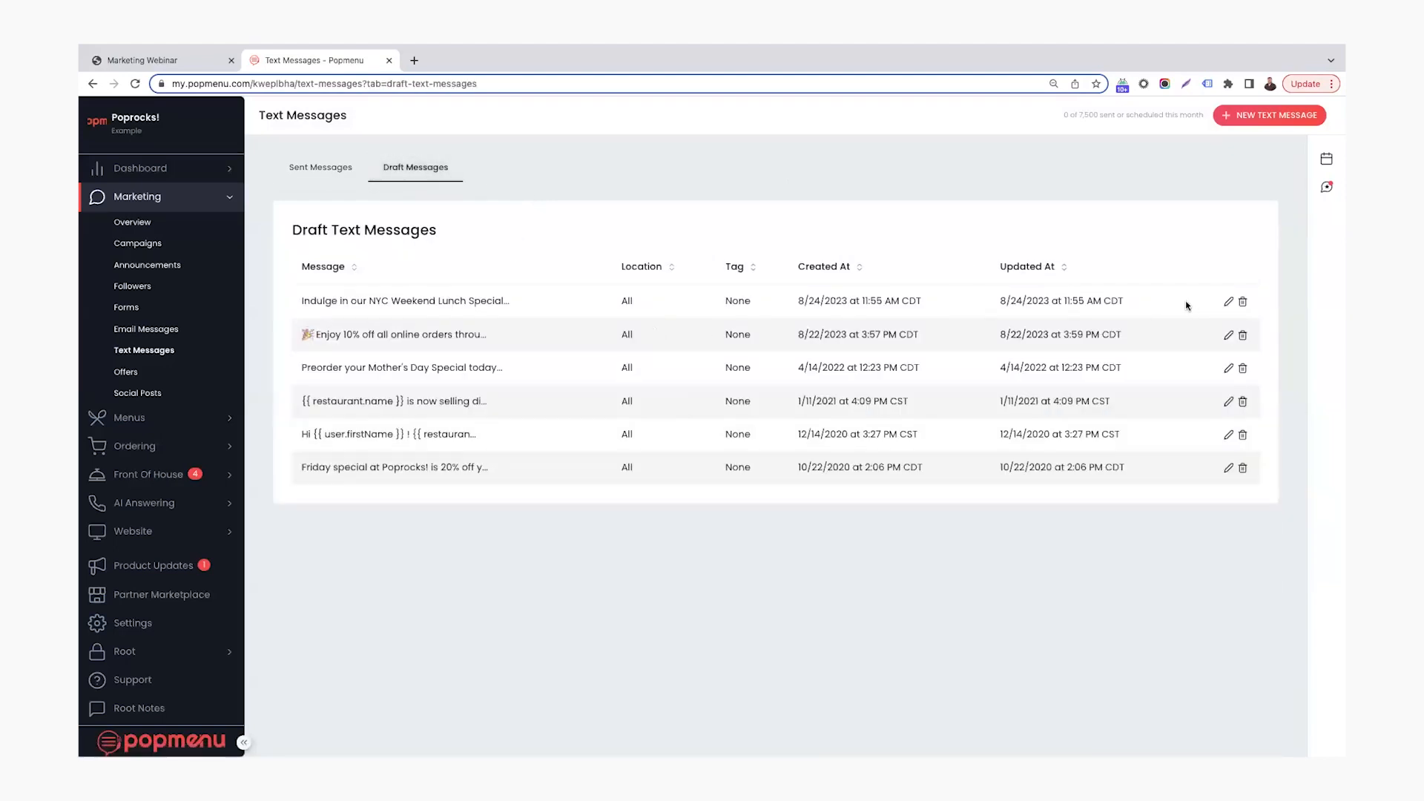
pyautogui.click(1228, 301)
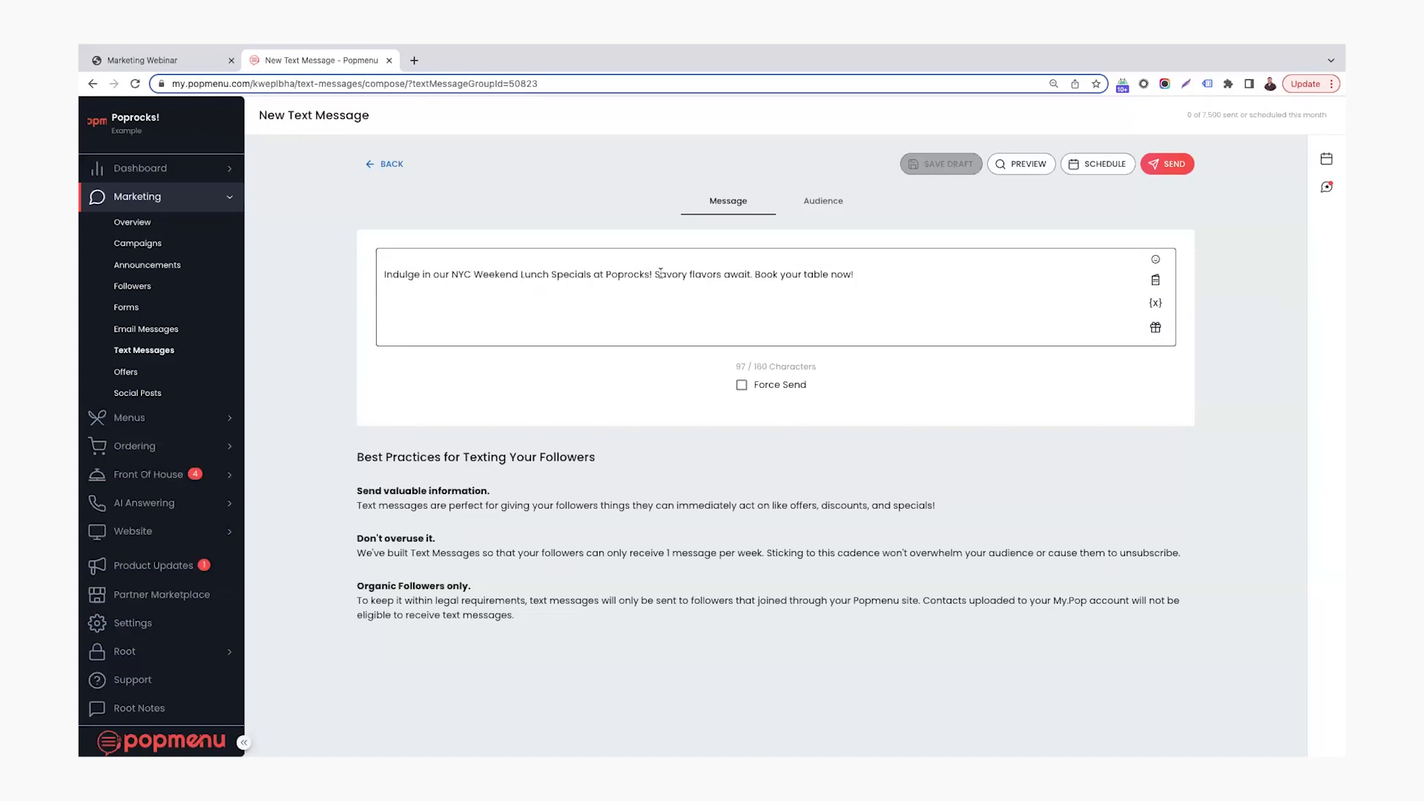
pyautogui.click(887, 275)
pyautogui.press('Return')
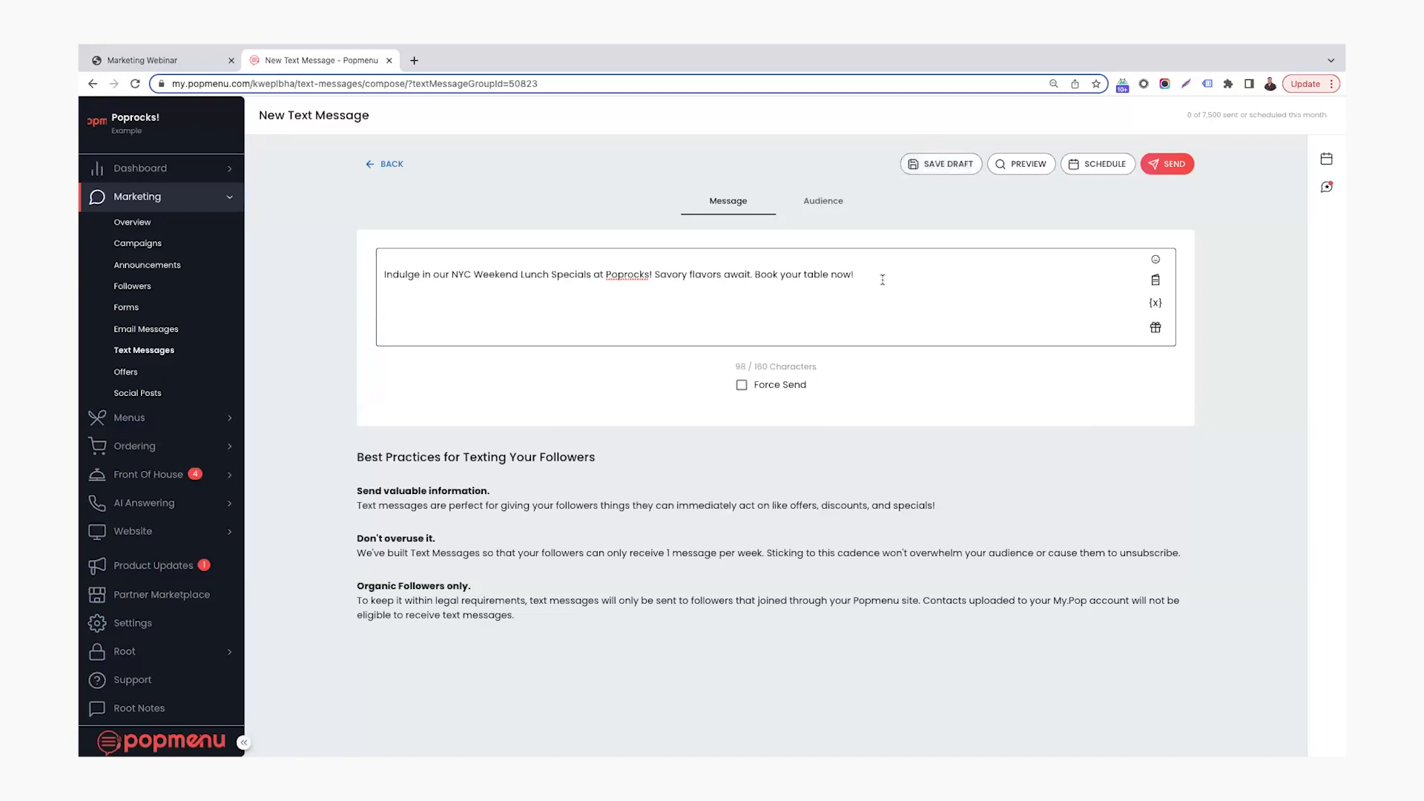
# Insert the Get 20% off! offer link ({{ offer_url }}) into the text message via the gift icon.
pyautogui.click(1156, 329)
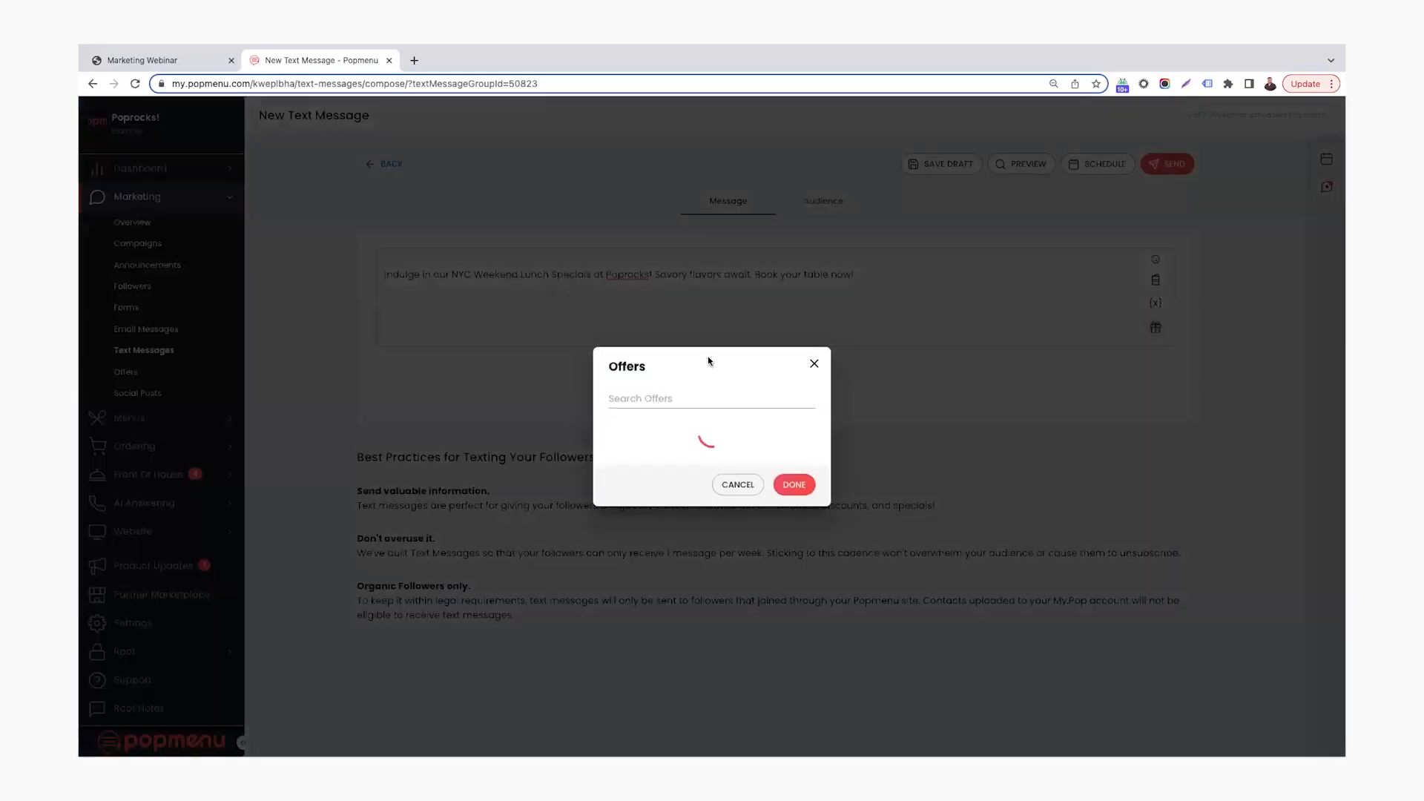
pyautogui.scroll(-2, 680, 423)
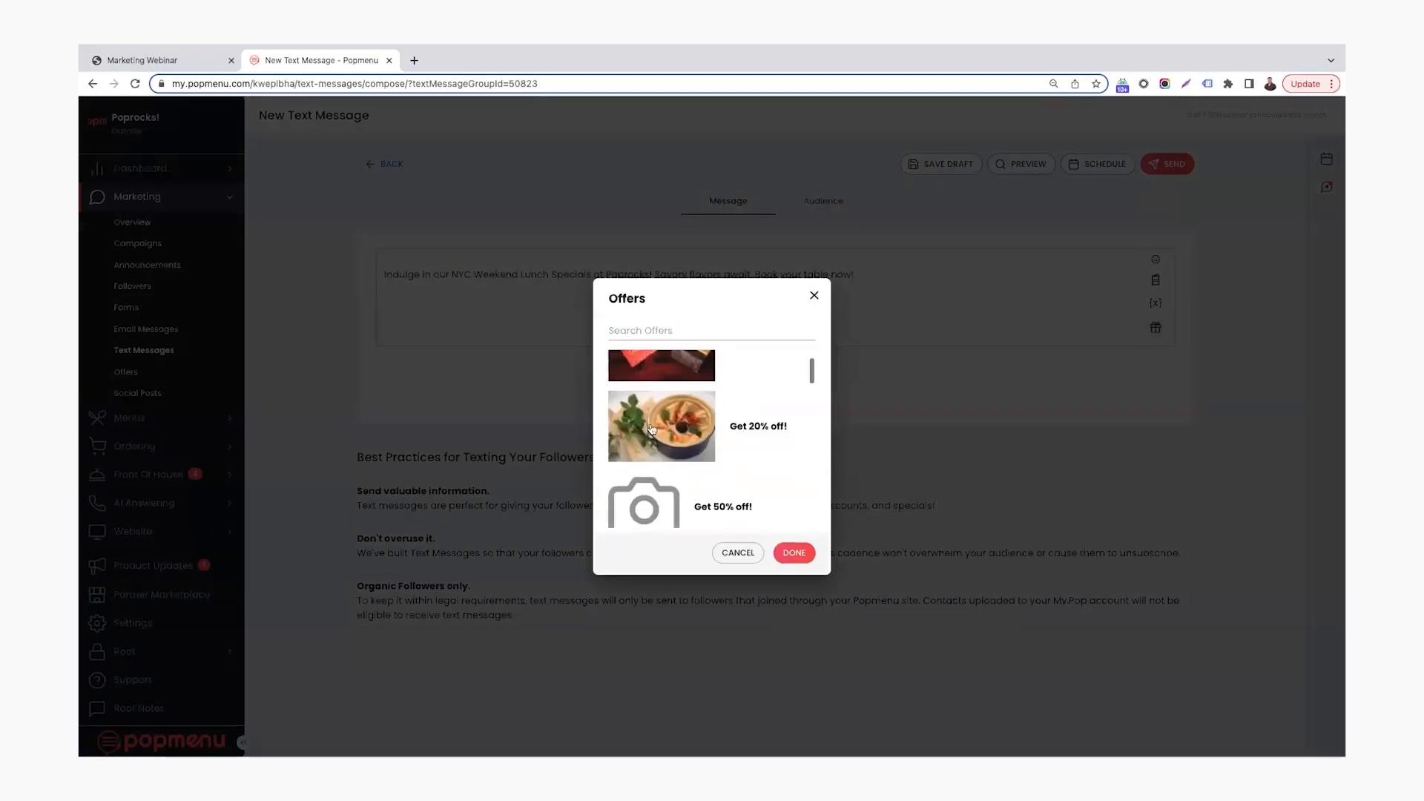
pyautogui.click(677, 430)
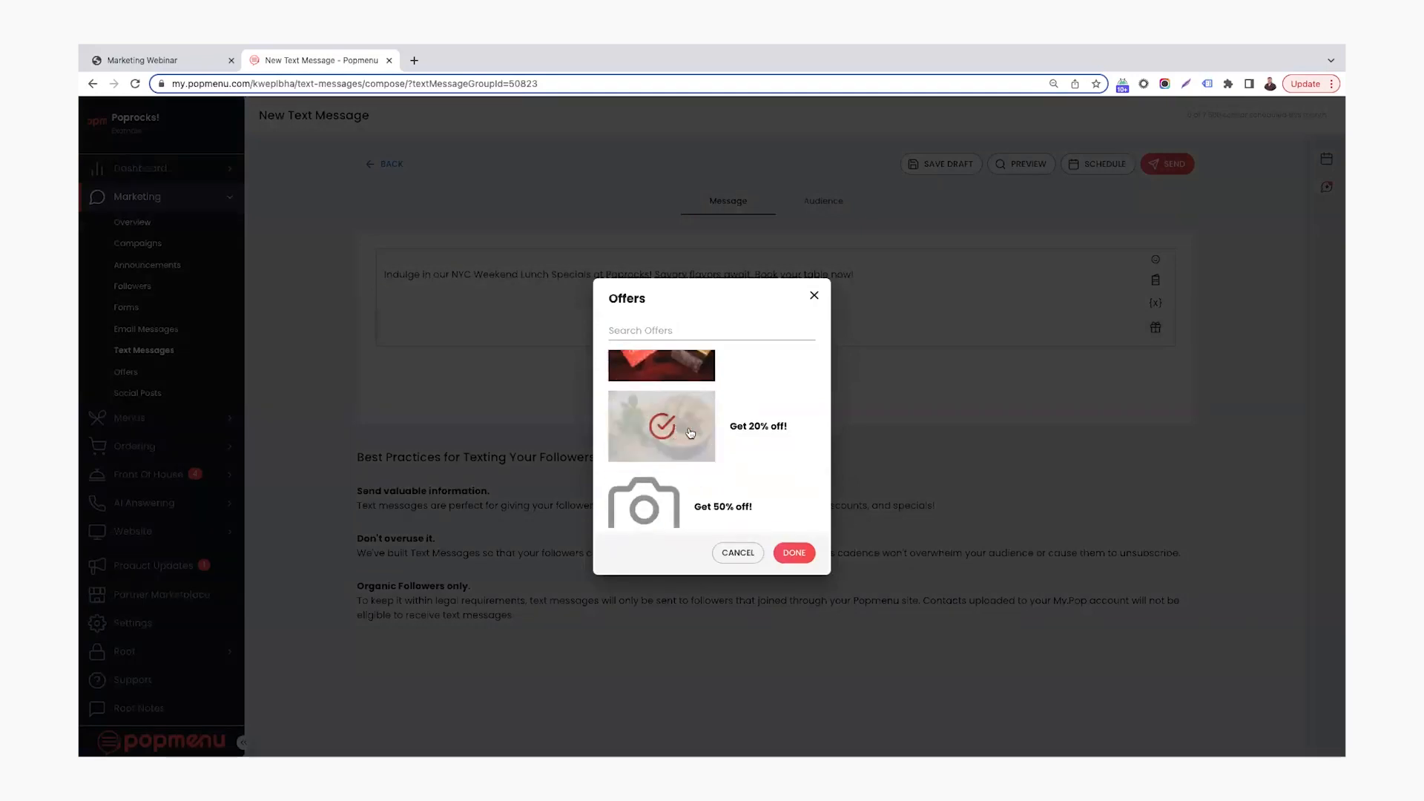
pyautogui.click(793, 552)
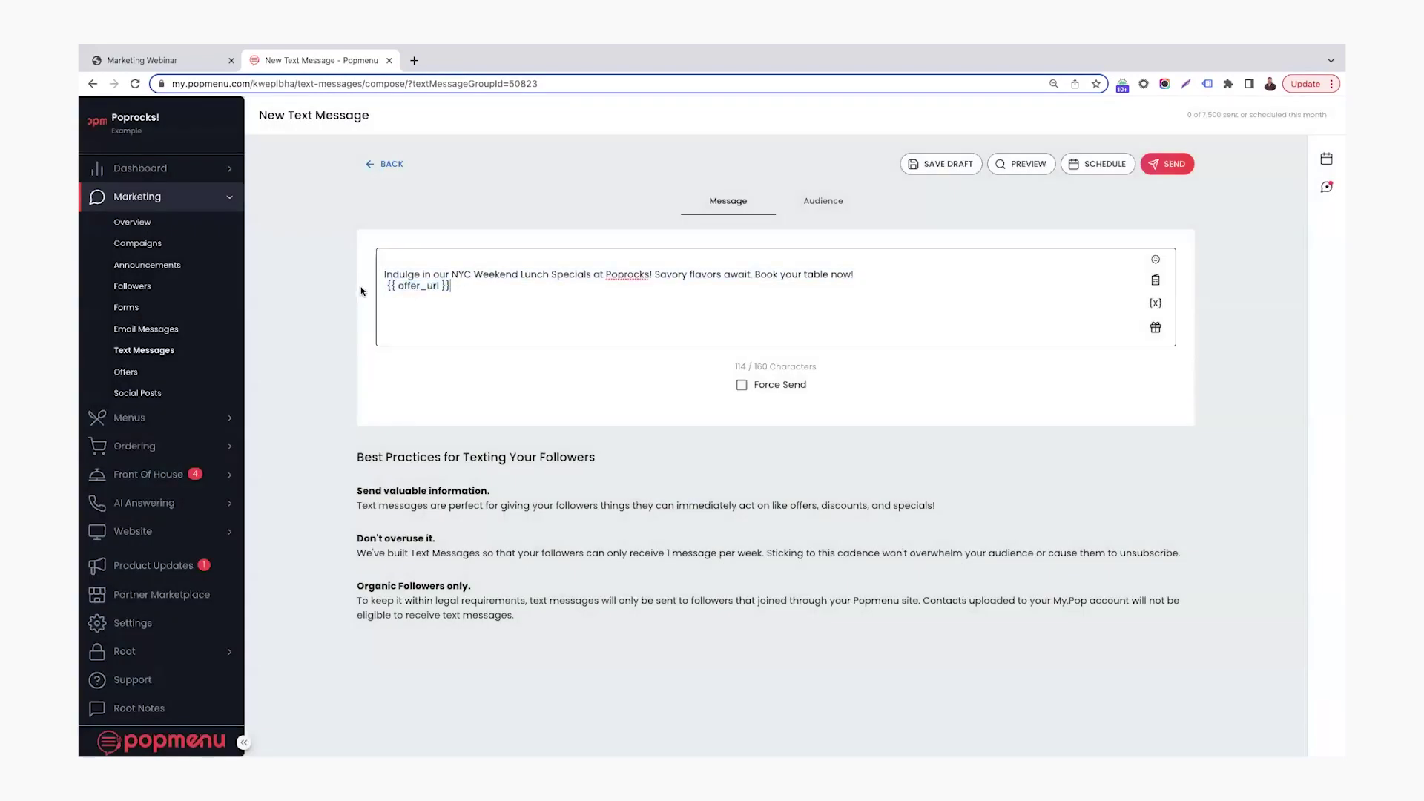
pyautogui.moveTo(452, 287); pyautogui.dragTo(377, 289)
pyautogui.click(460, 287)
pyautogui.click(1019, 164)
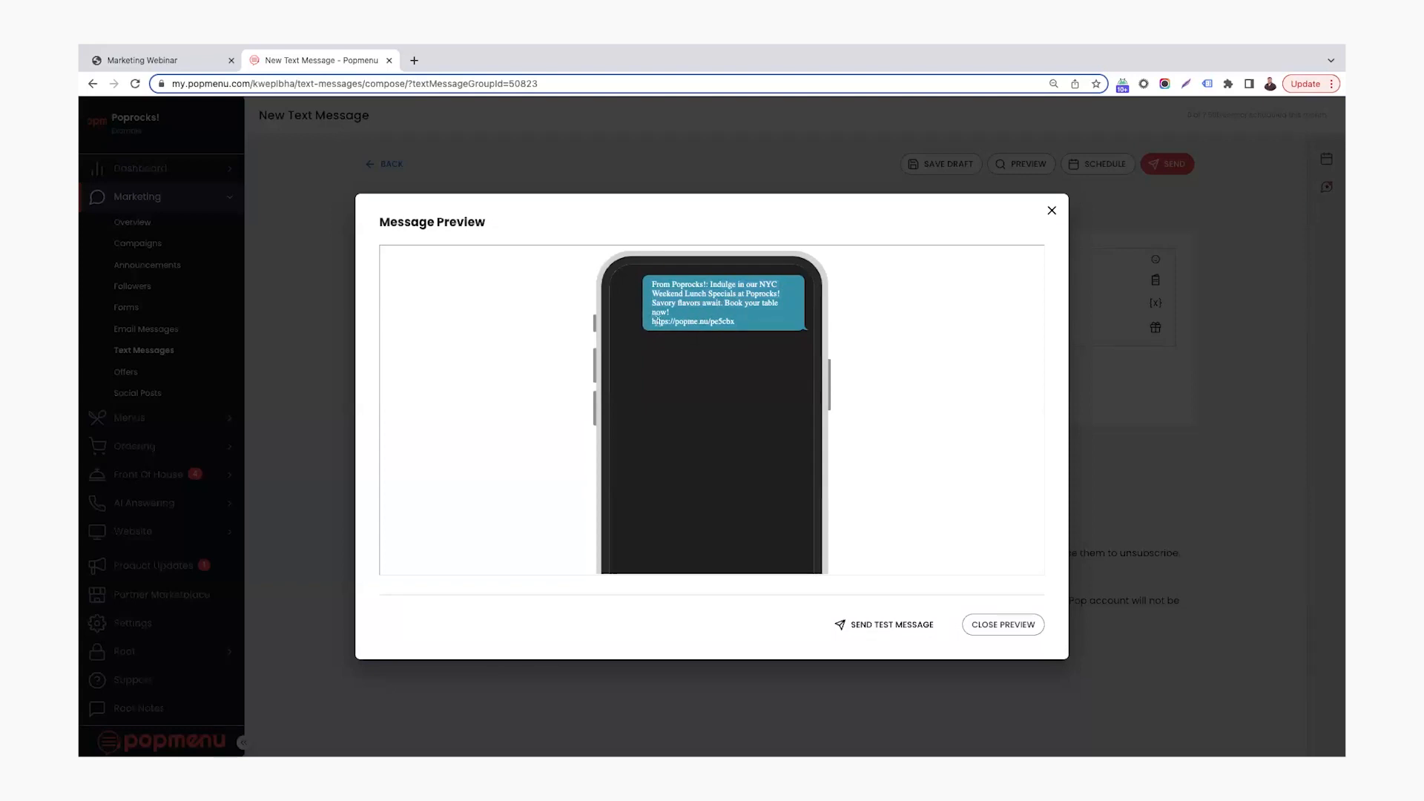
pyautogui.moveTo(656, 323); pyautogui.dragTo(697, 323)
pyautogui.click(1026, 626)
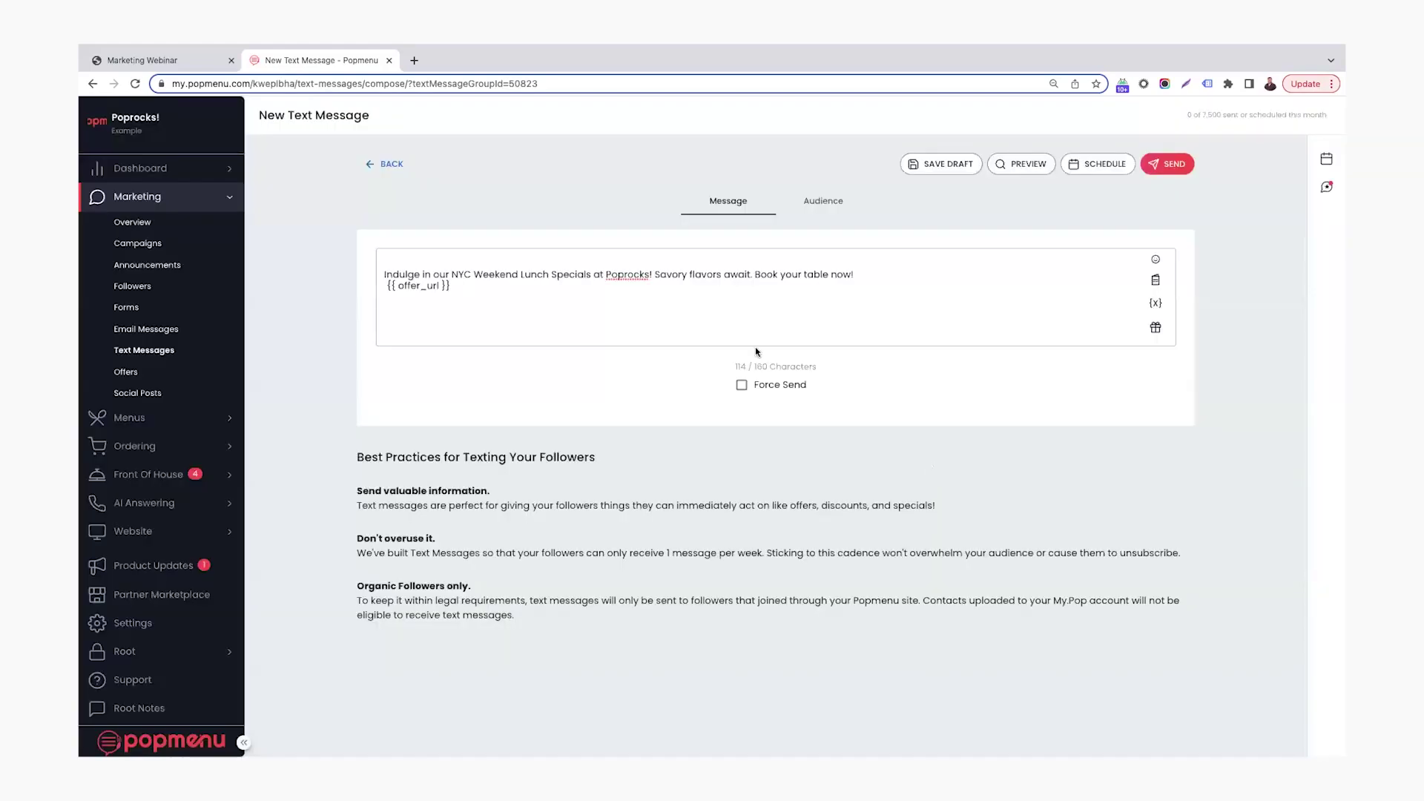
pyautogui.click(732, 316)
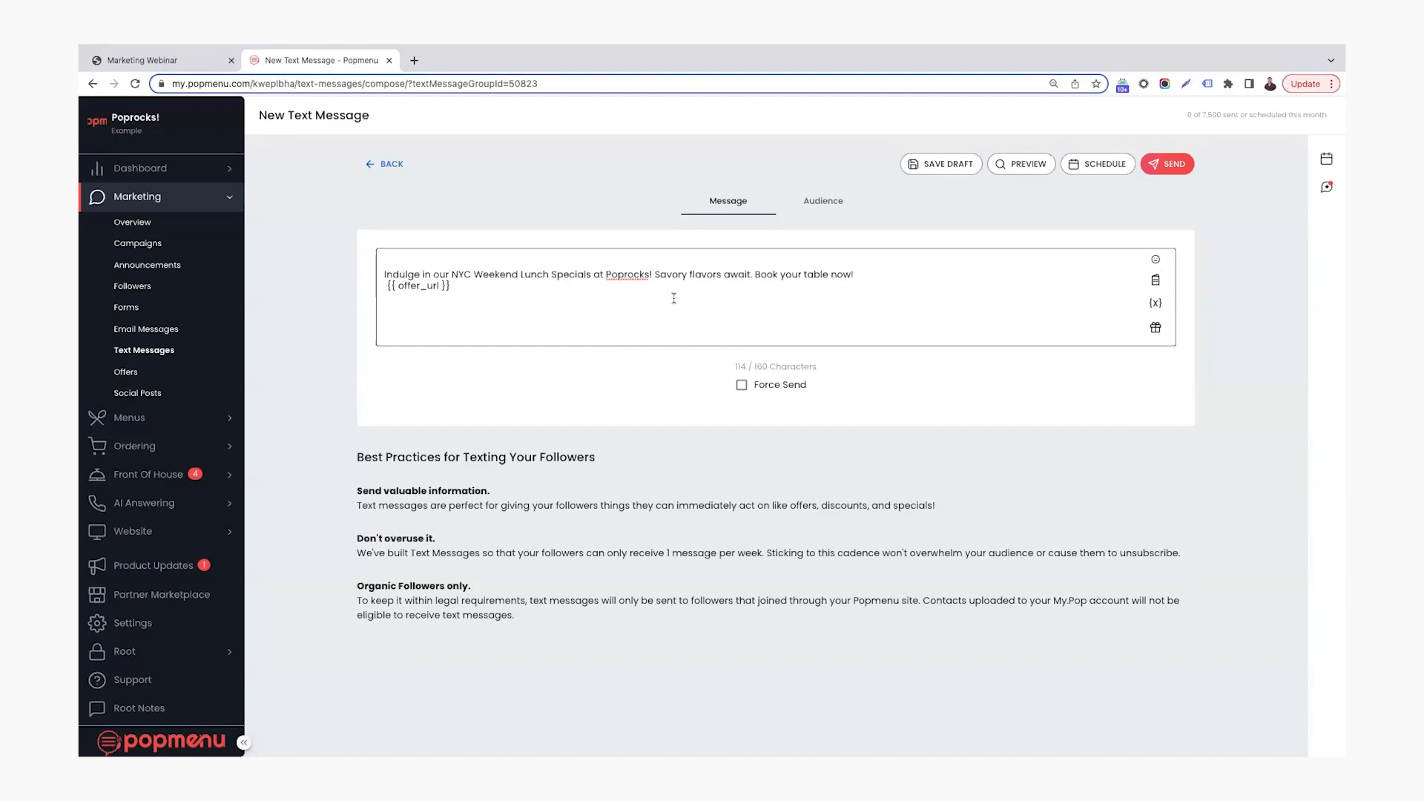
# Link the Pancake Stacks! dish in the text message after the offer link and preview it.
pyautogui.click(1156, 281)
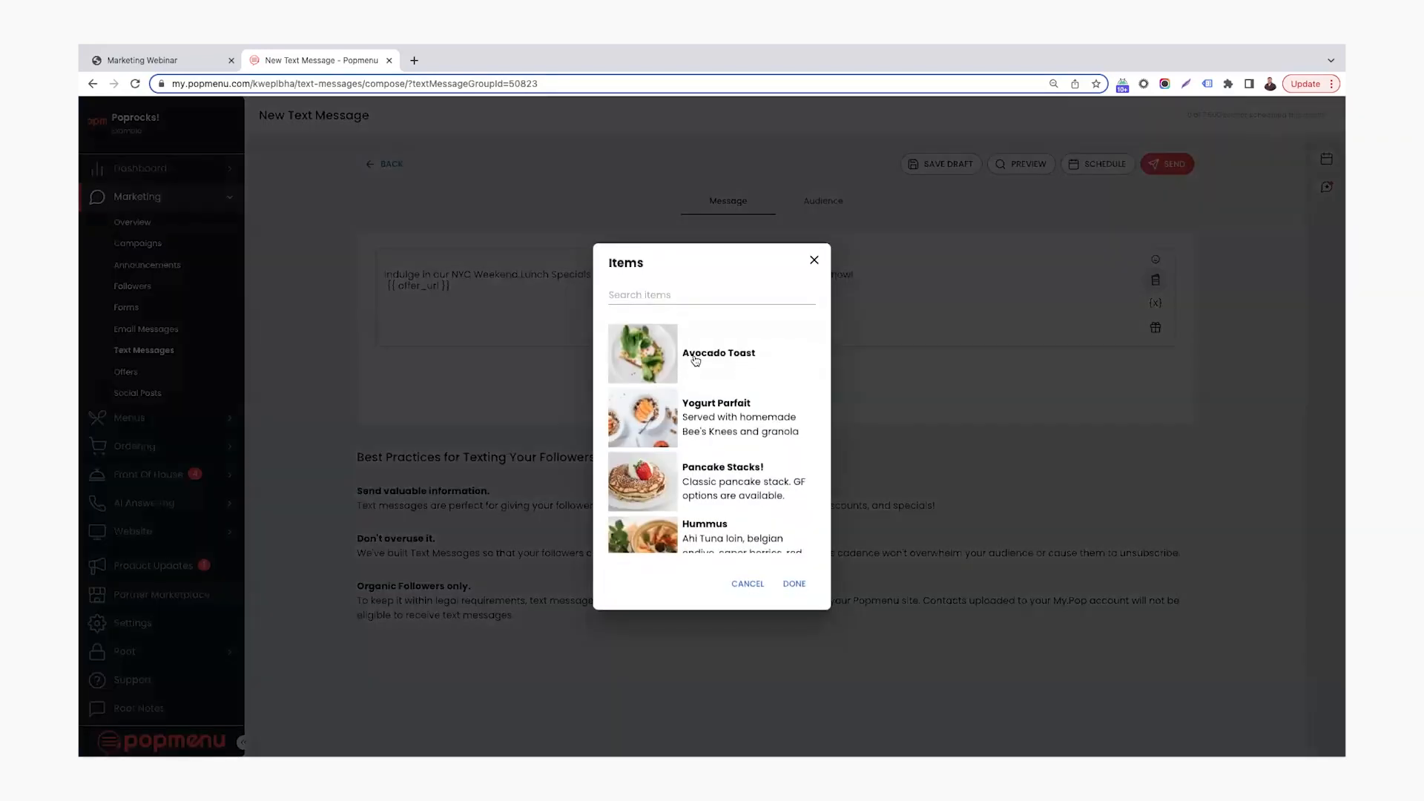
pyautogui.scroll(-1, 663, 440)
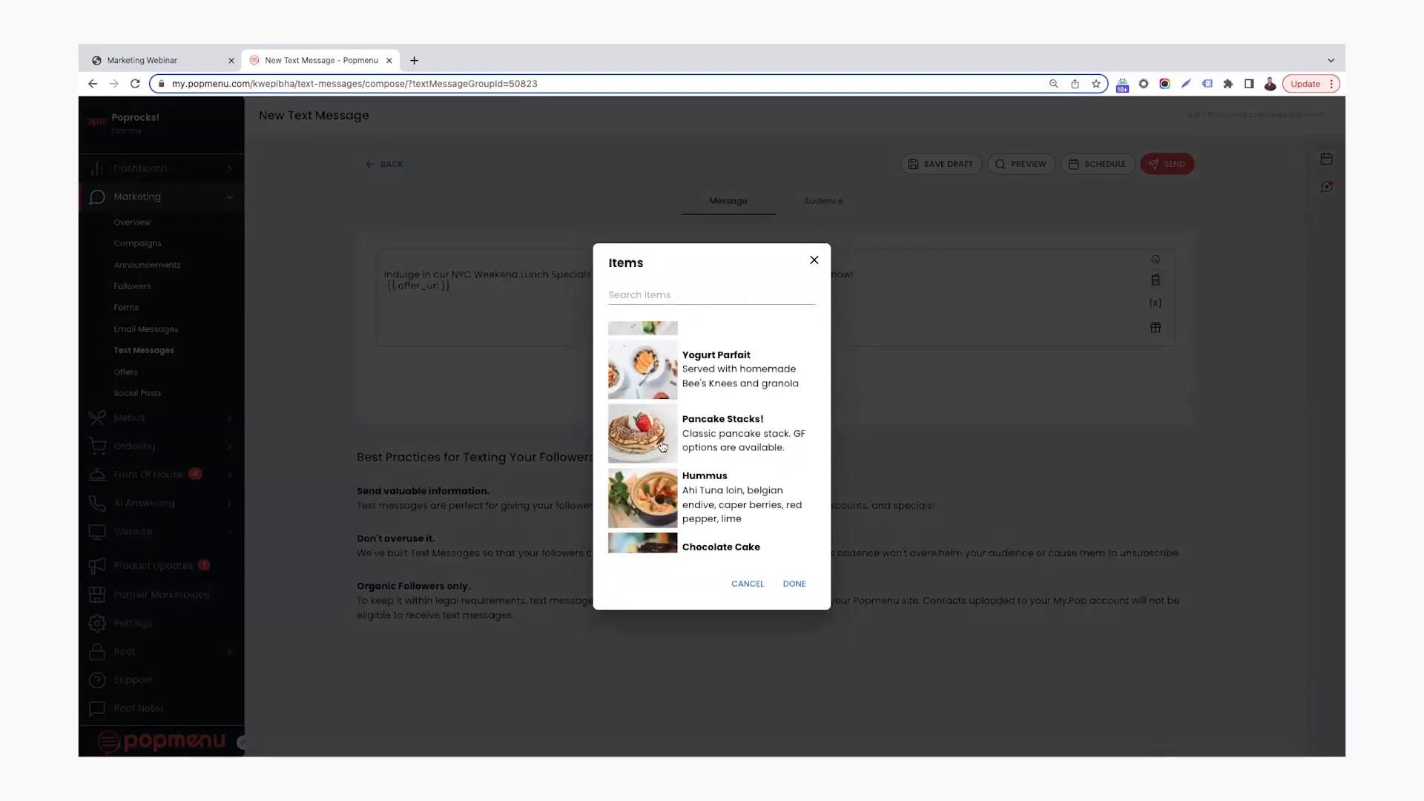
pyautogui.click(663, 445)
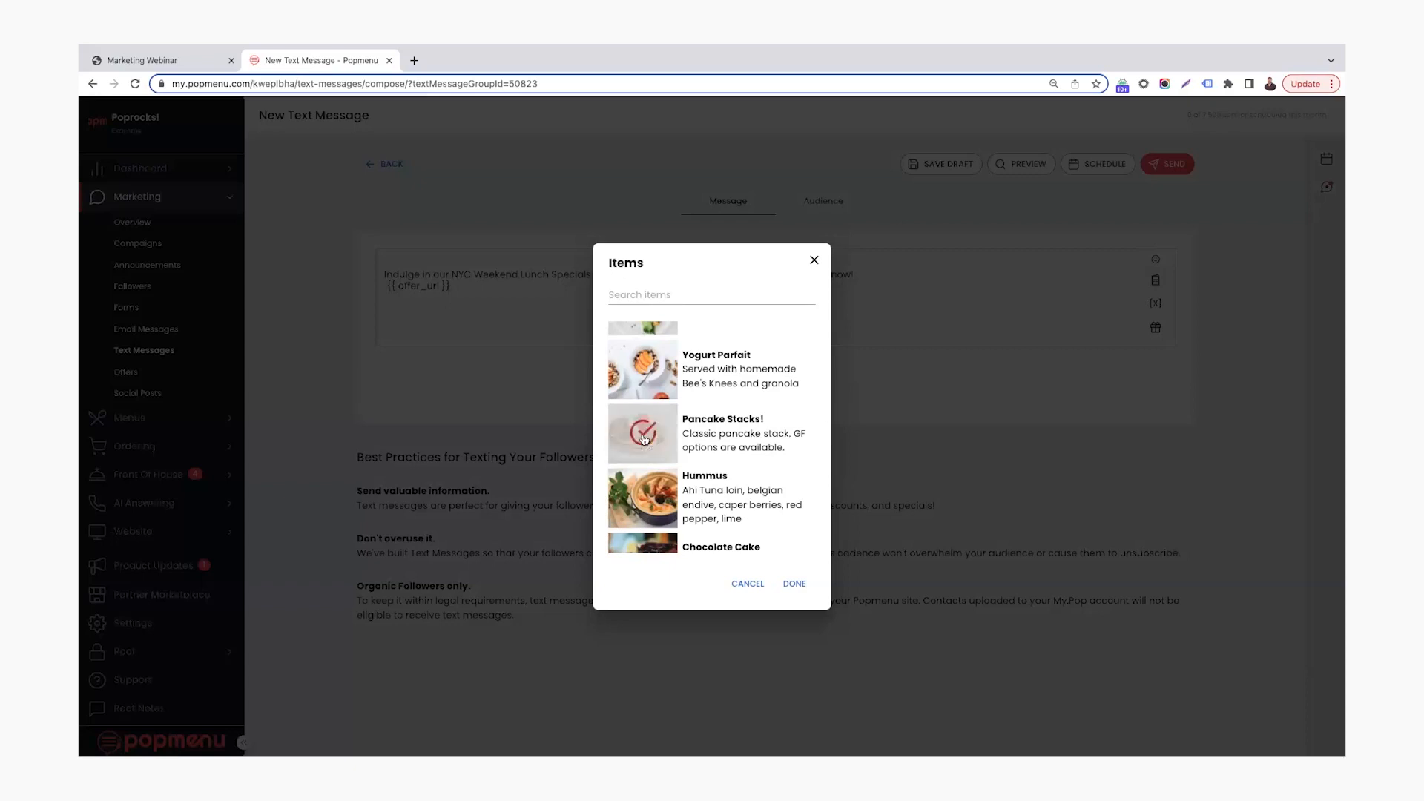
pyautogui.click(787, 583)
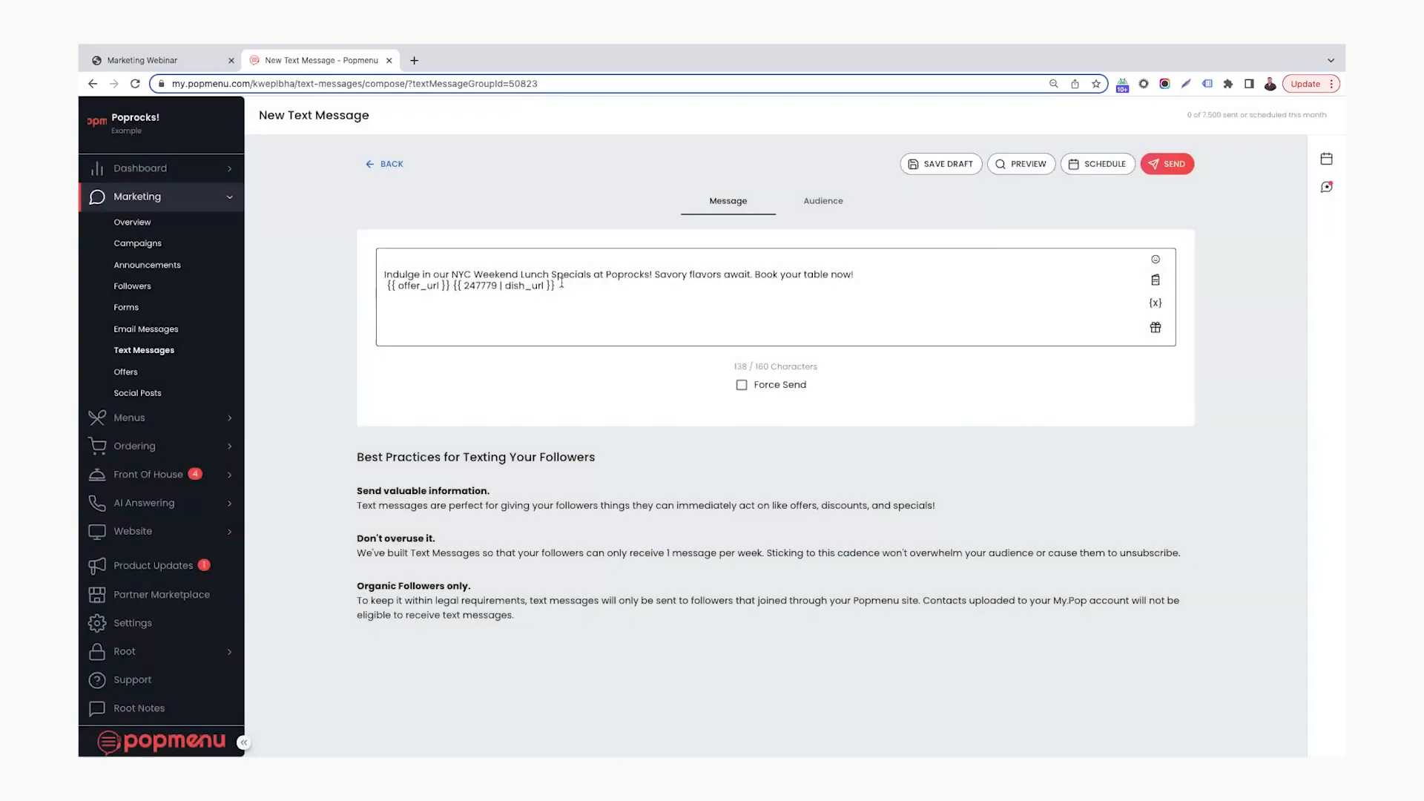
pyautogui.click(779, 313)
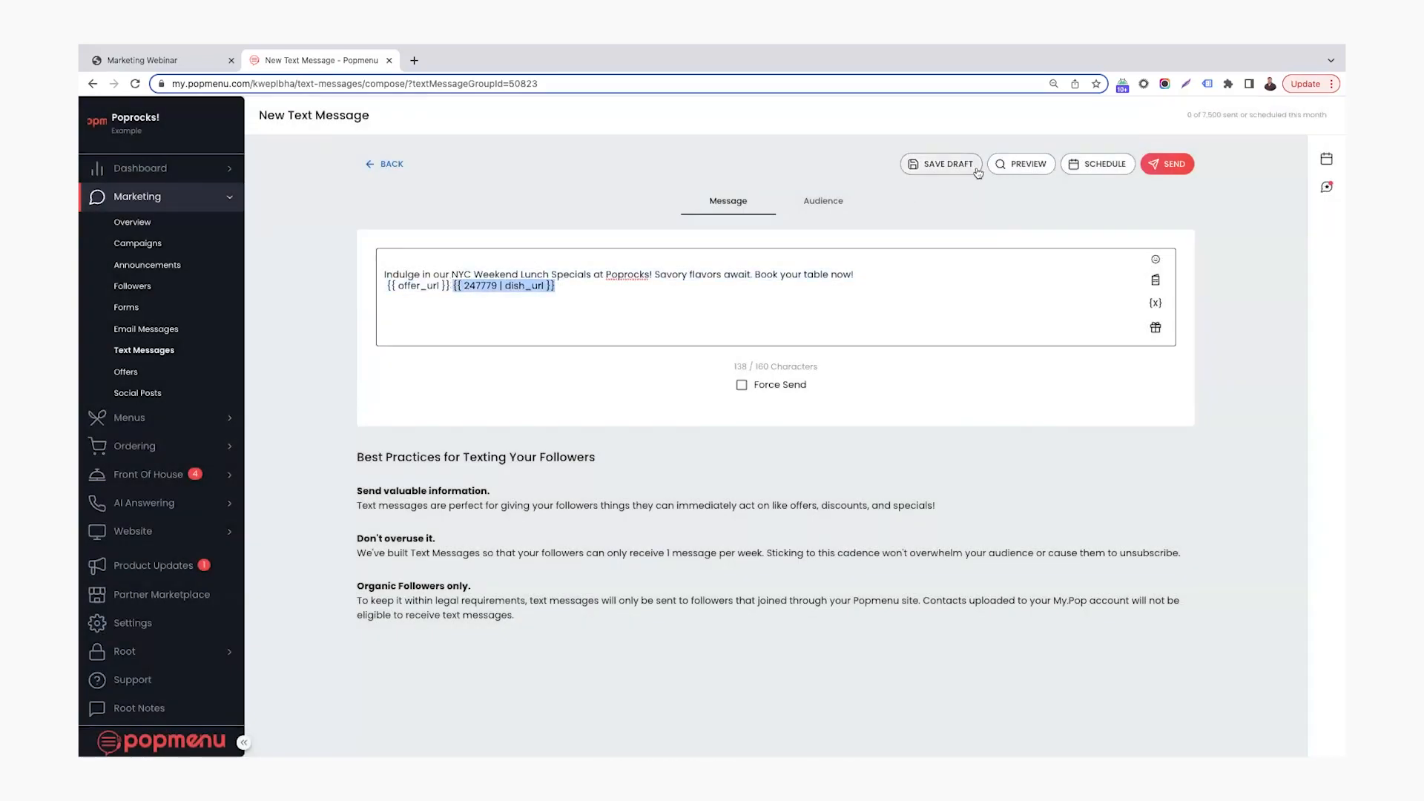
pyautogui.click(1021, 164)
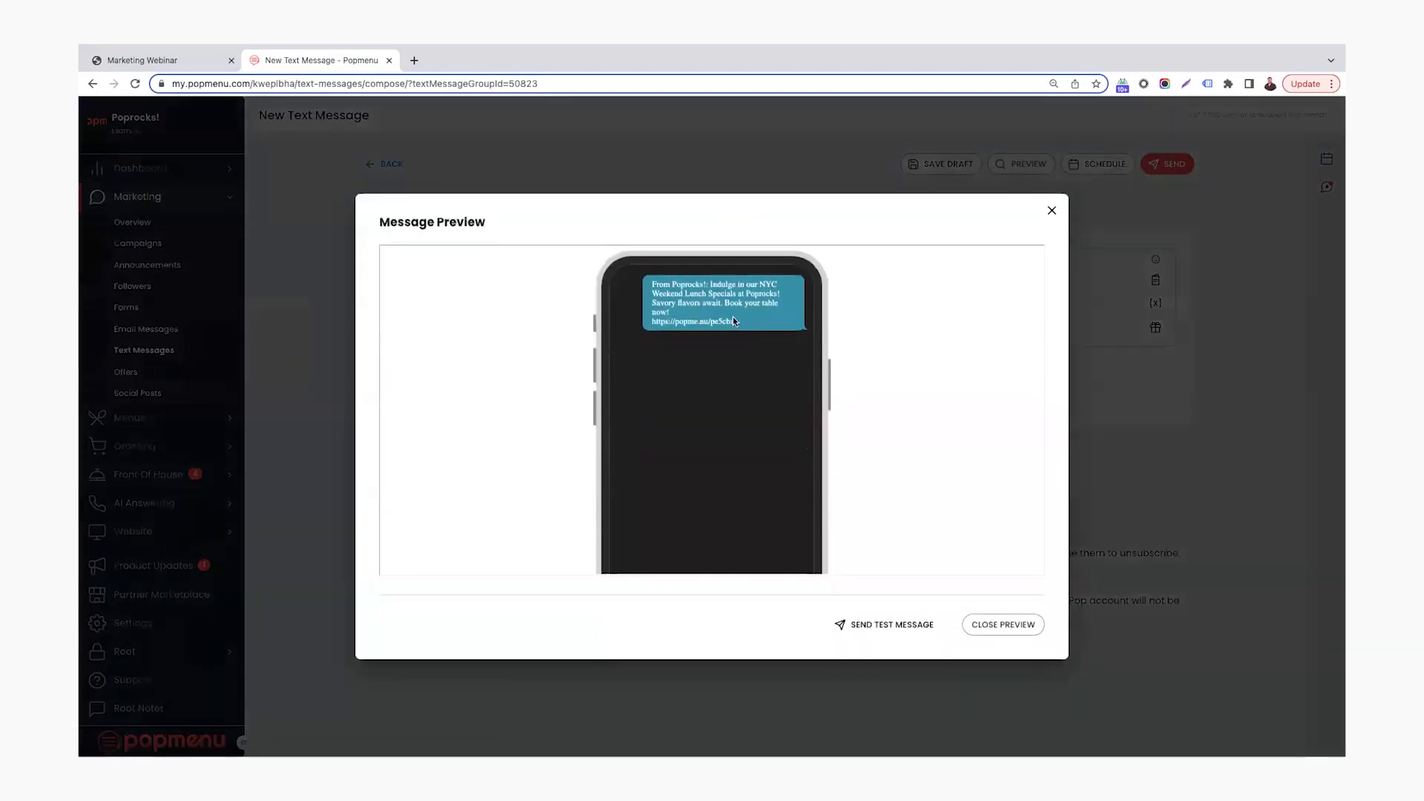
pyautogui.click(1052, 211)
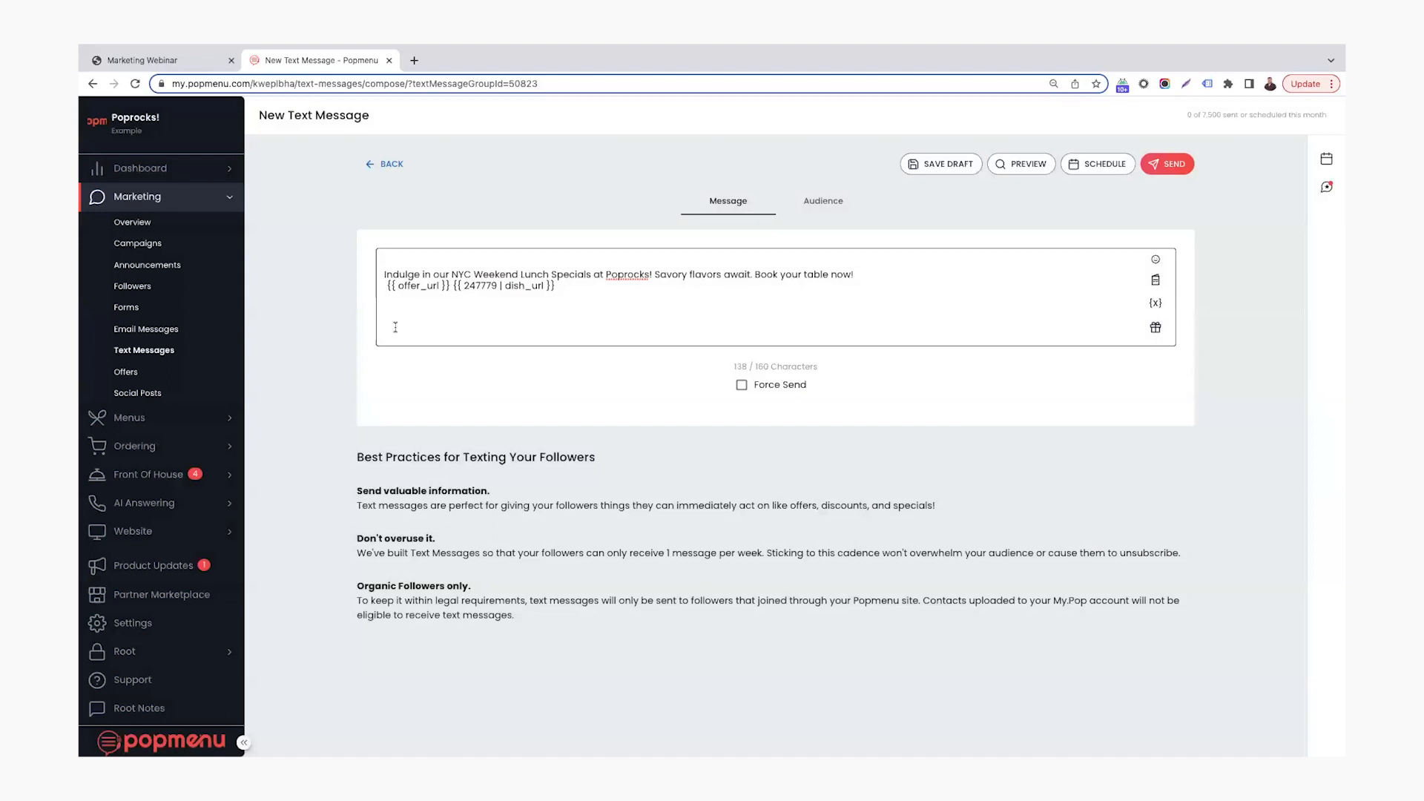
# Go to the Social Posts page under Marketing.
pyautogui.click(156, 396)
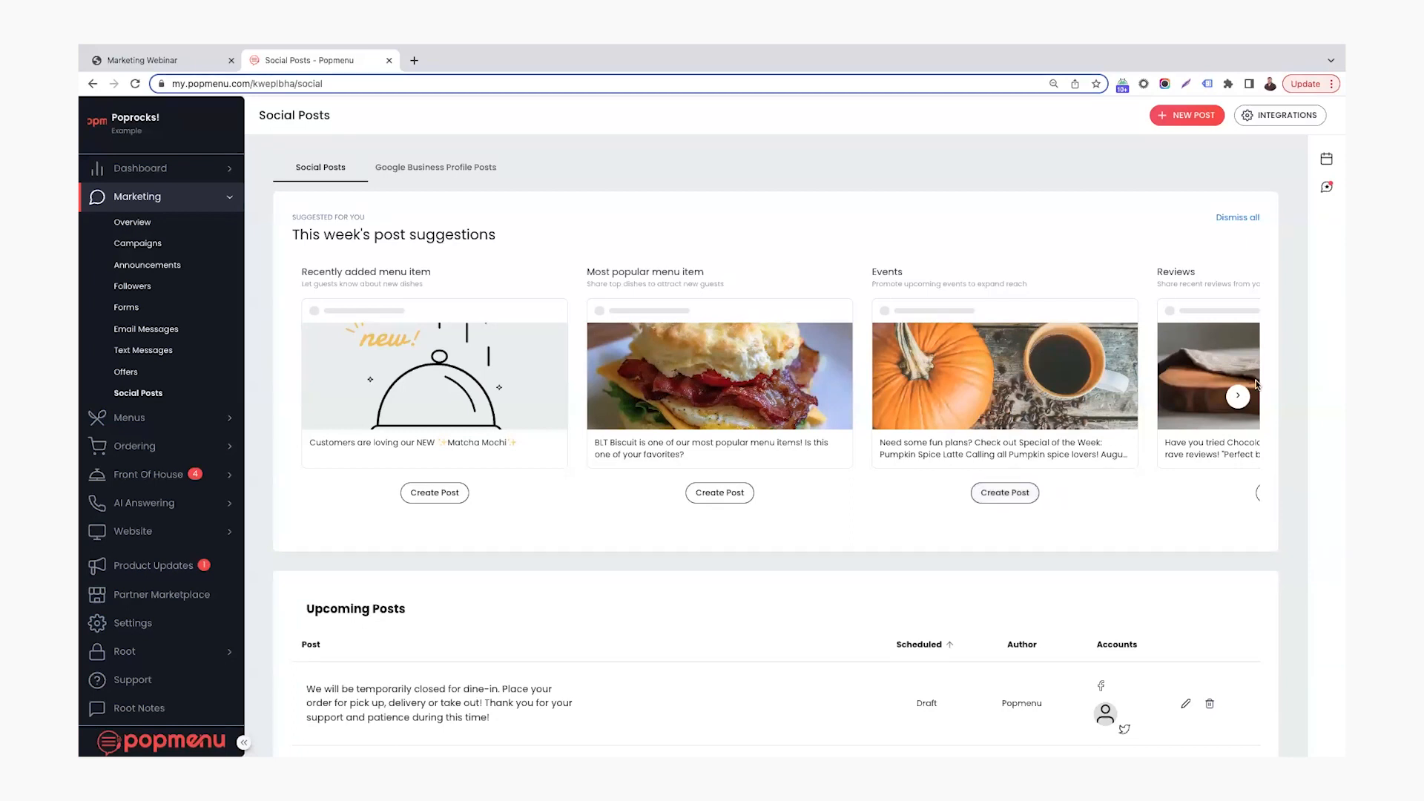
pyautogui.hscroll(2, 1233, 397)
pyautogui.hscroll(2, 1233, 397)
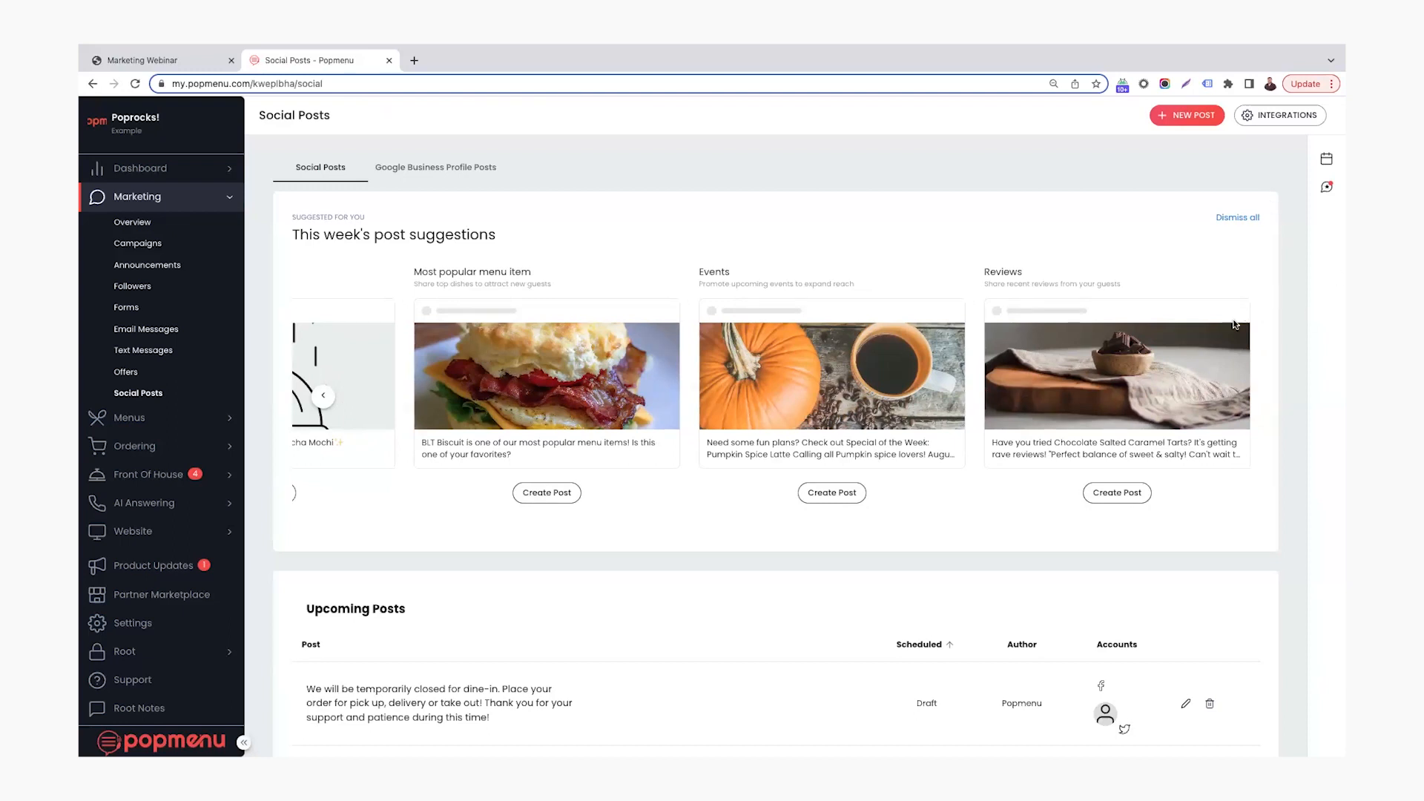
pyautogui.scroll(-1, 1204, 341)
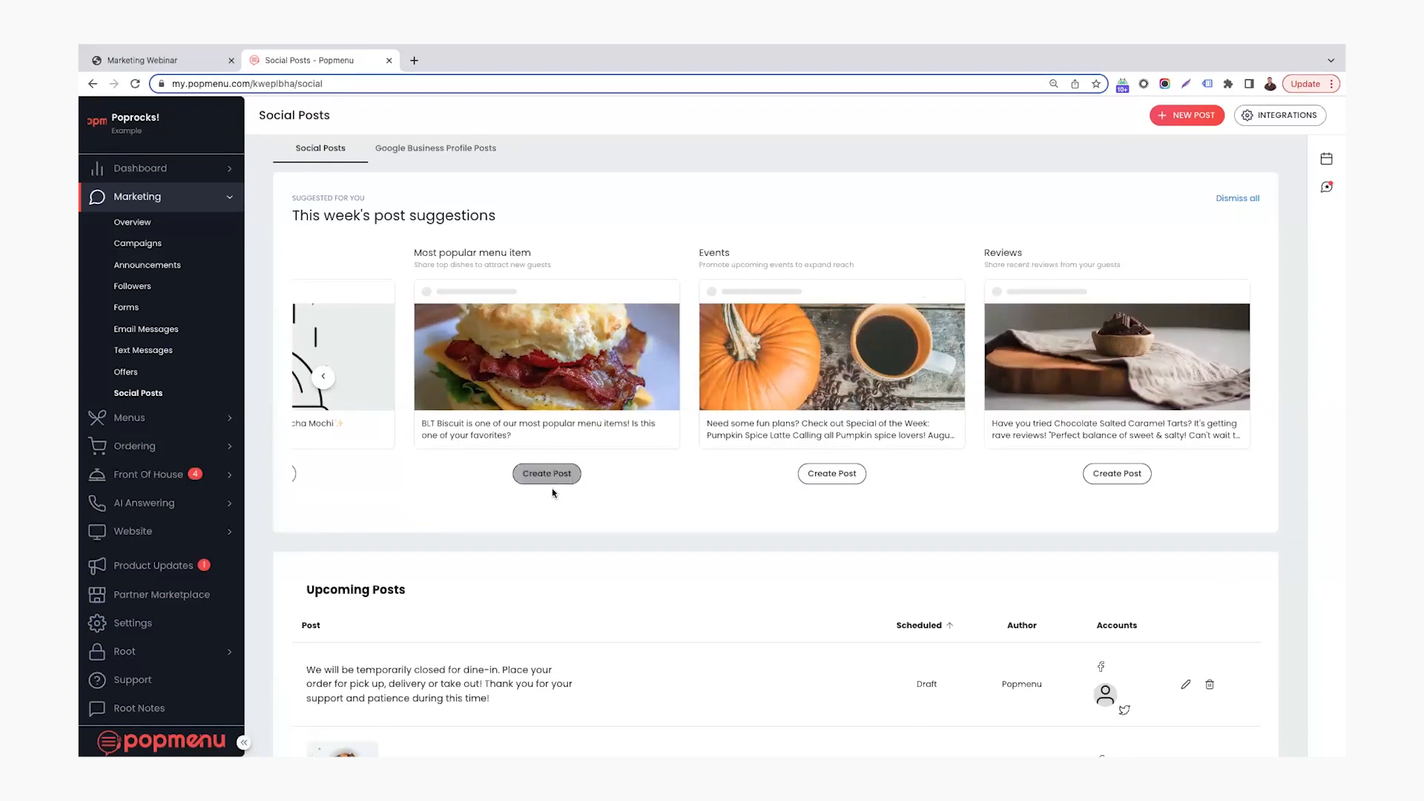
# Start a post from the Pumpkin Spice Latte event suggestion, discard it, then start one from the Chocolate Salted Caramel Tarts review.
pyautogui.click(831, 474)
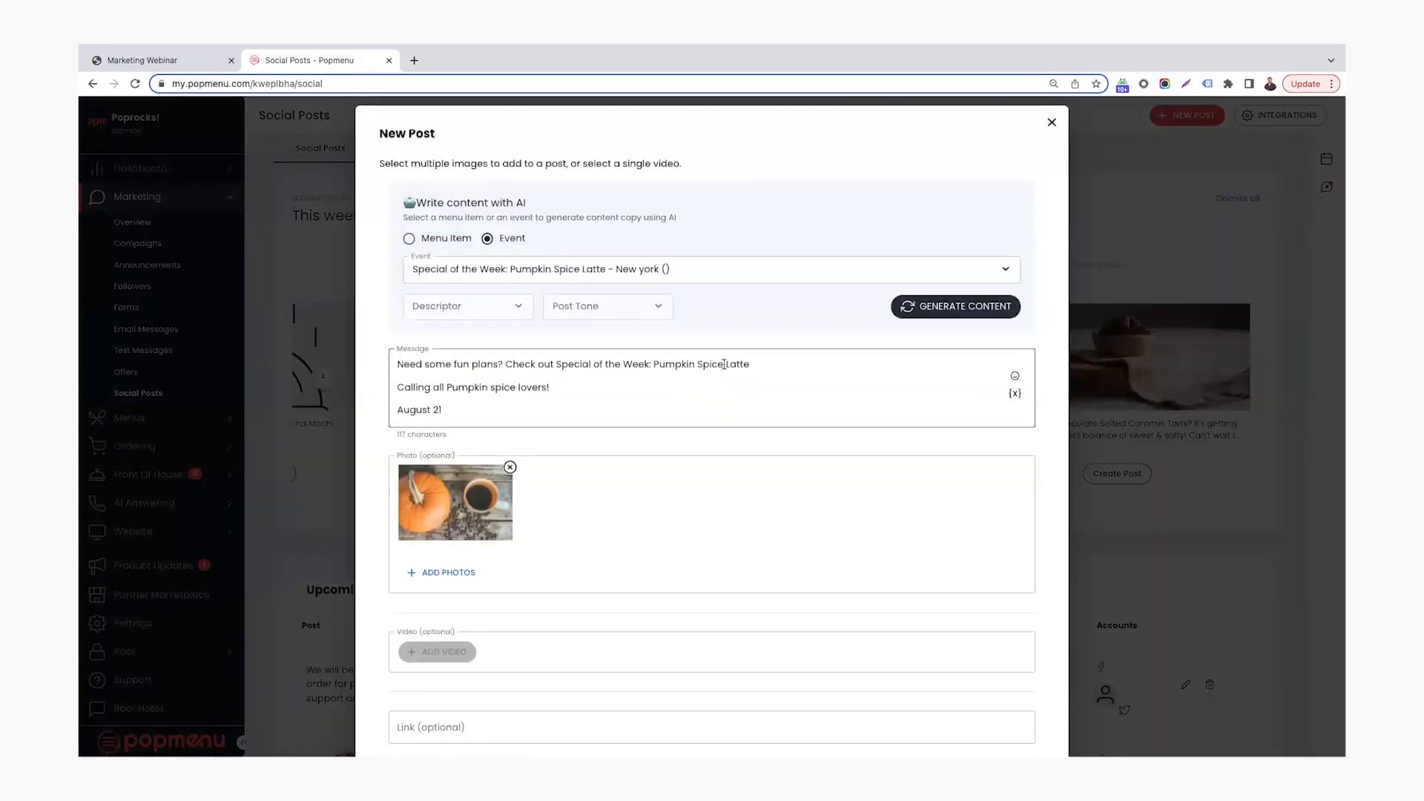
pyautogui.moveTo(550, 386); pyautogui.dragTo(397, 386)
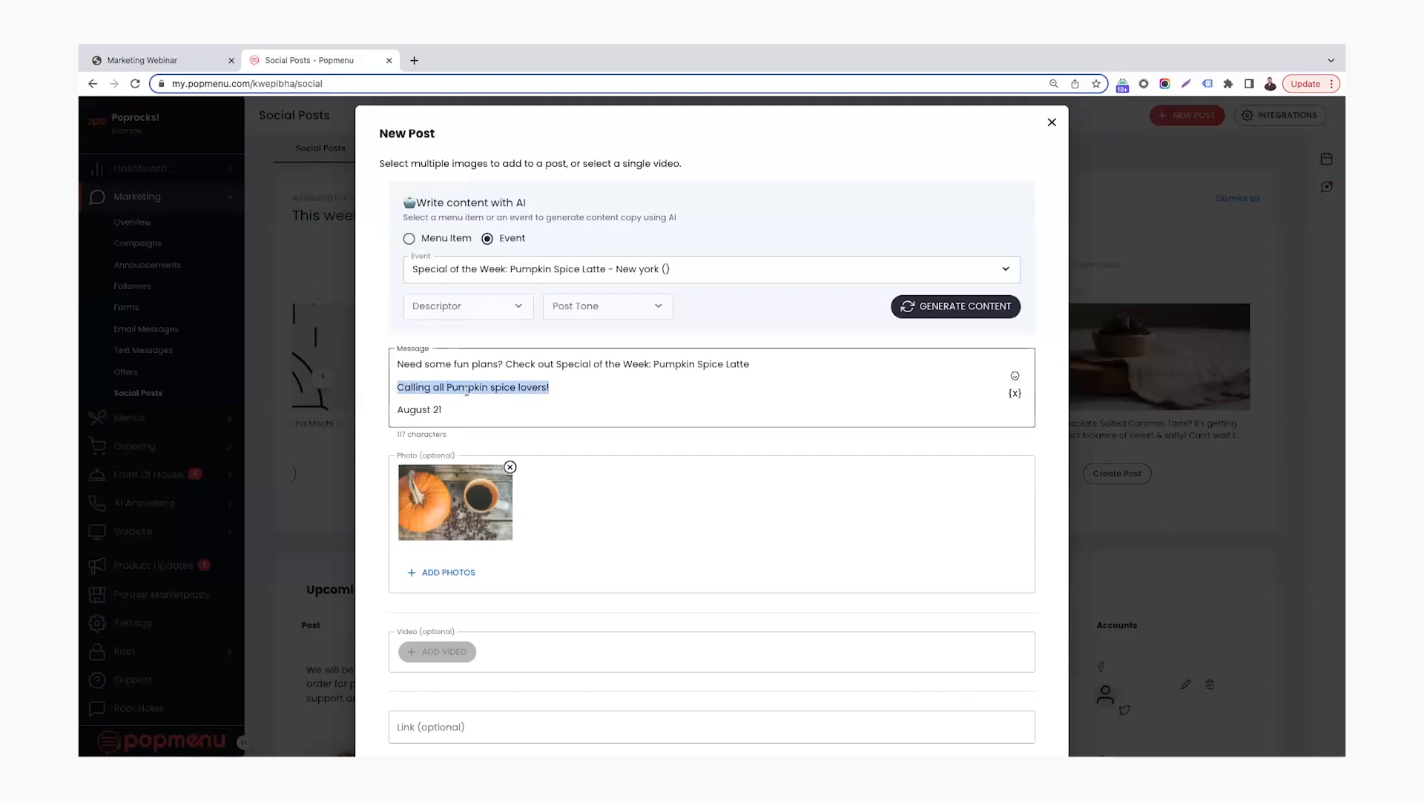
pyautogui.scroll(-2, 459, 410)
pyautogui.scroll(3, 458, 318)
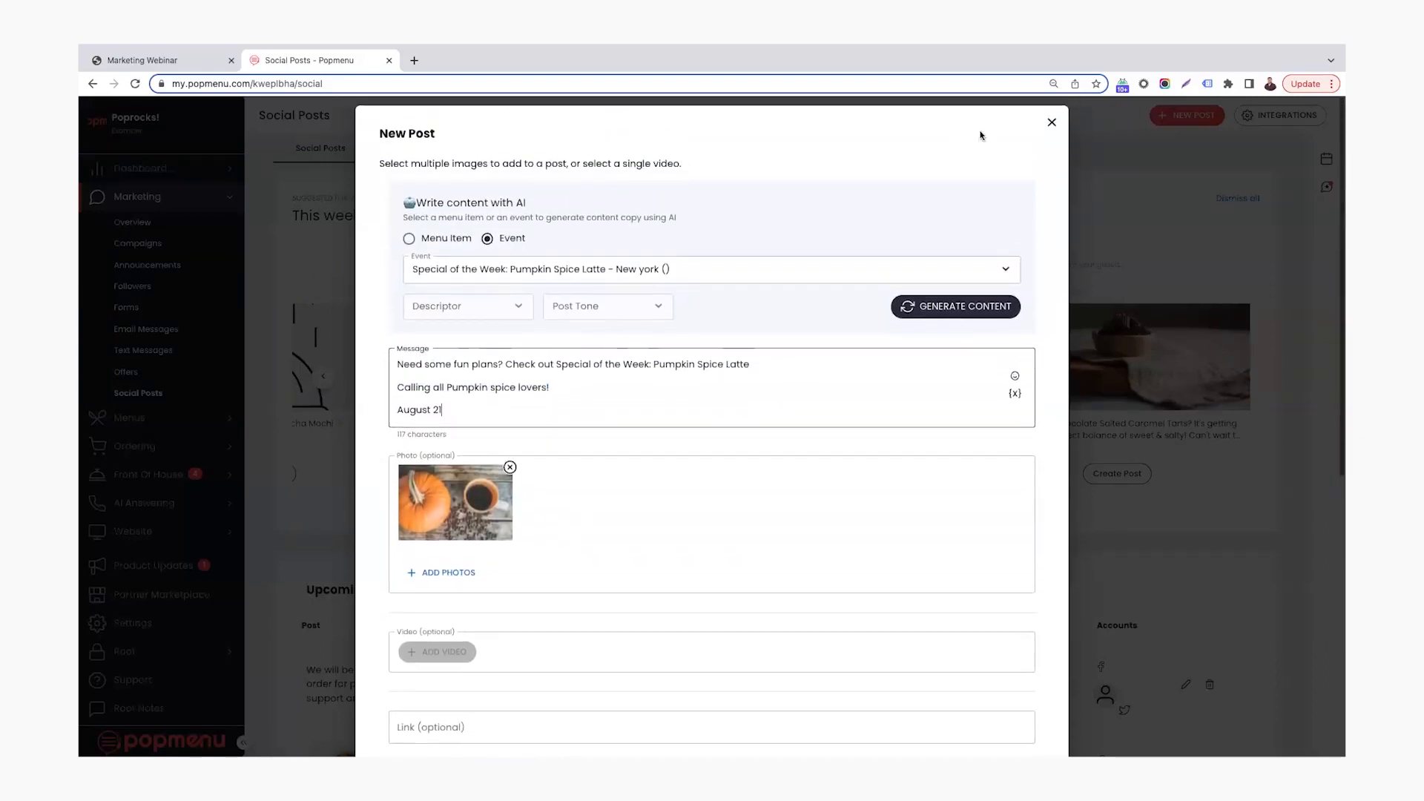
pyautogui.click(1051, 123)
pyautogui.click(1118, 473)
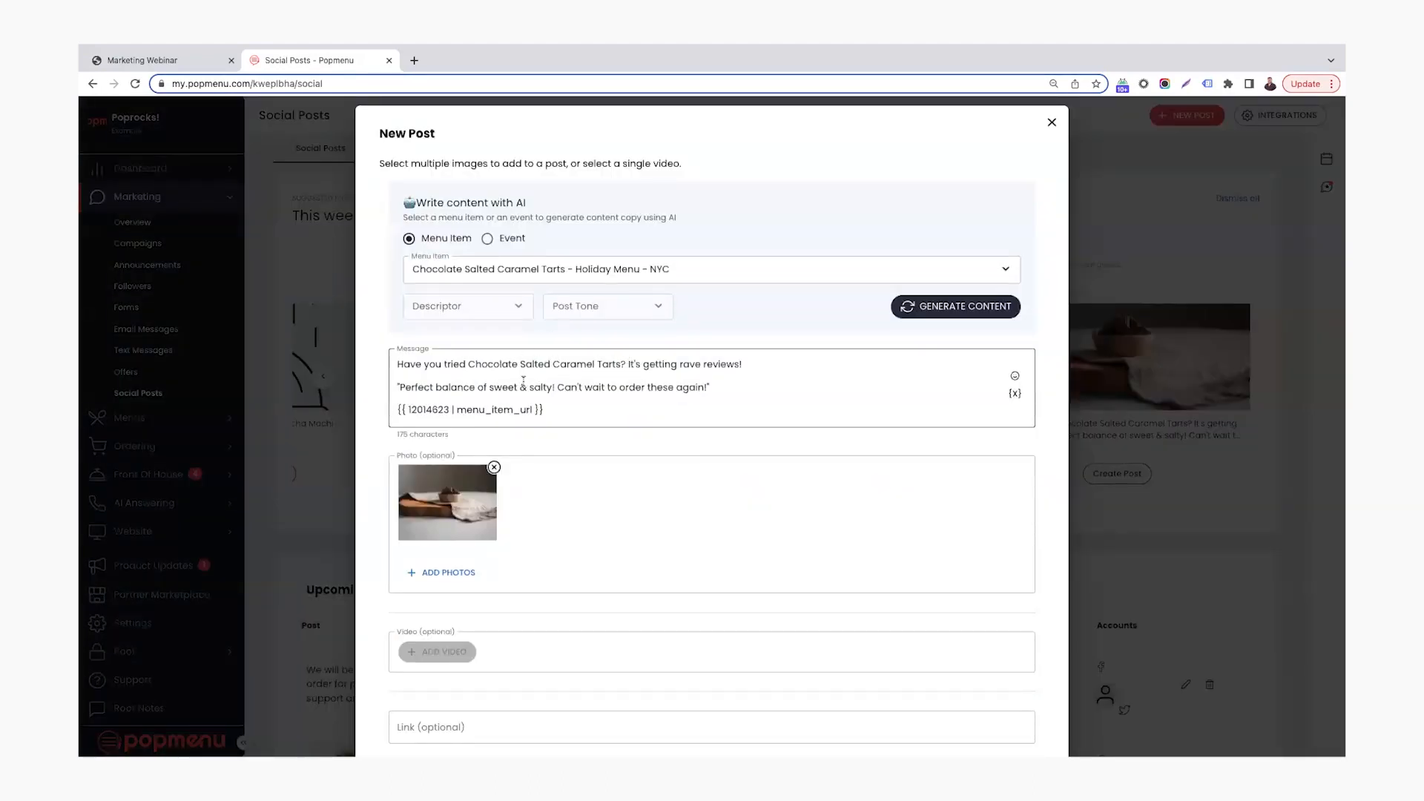
# Review the caramel tarts post's quote and menu-item link line, then close it without saving.
pyautogui.moveTo(476, 389)
pyautogui.mouseDown()
pyautogui.moveTo(708, 391)
pyautogui.moveTo(392, 386)
pyautogui.mouseUp()
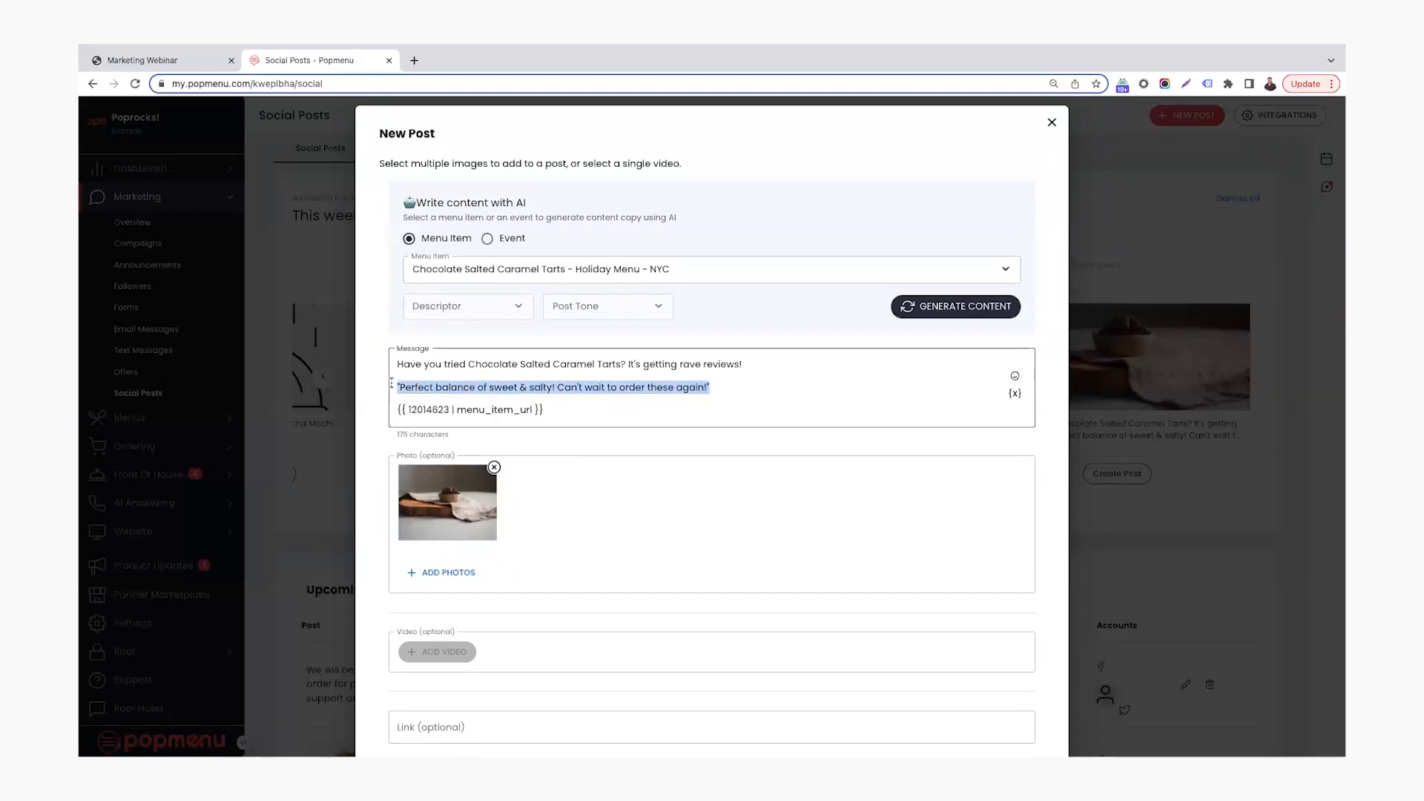
pyautogui.moveTo(565, 408); pyautogui.dragTo(367, 407)
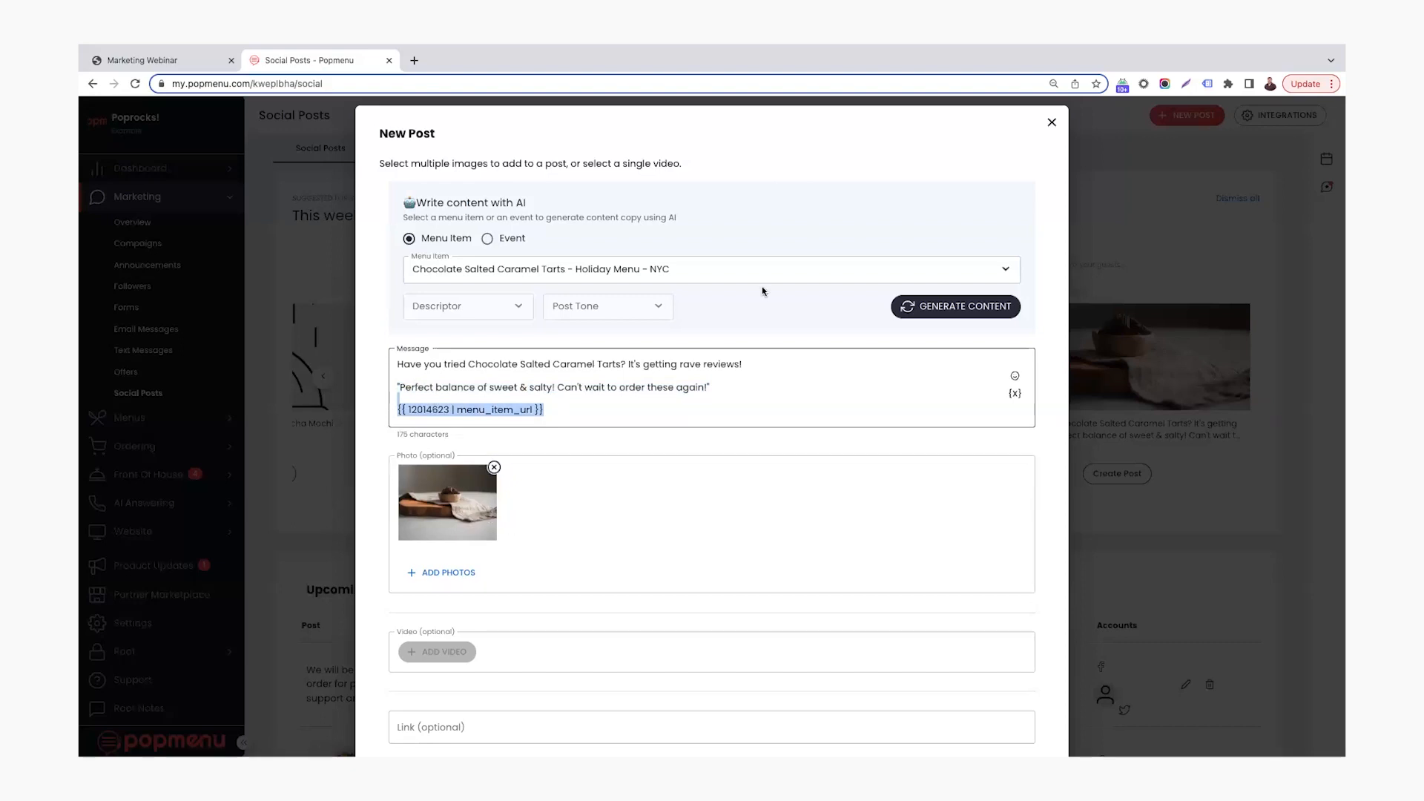
pyautogui.click(1051, 121)
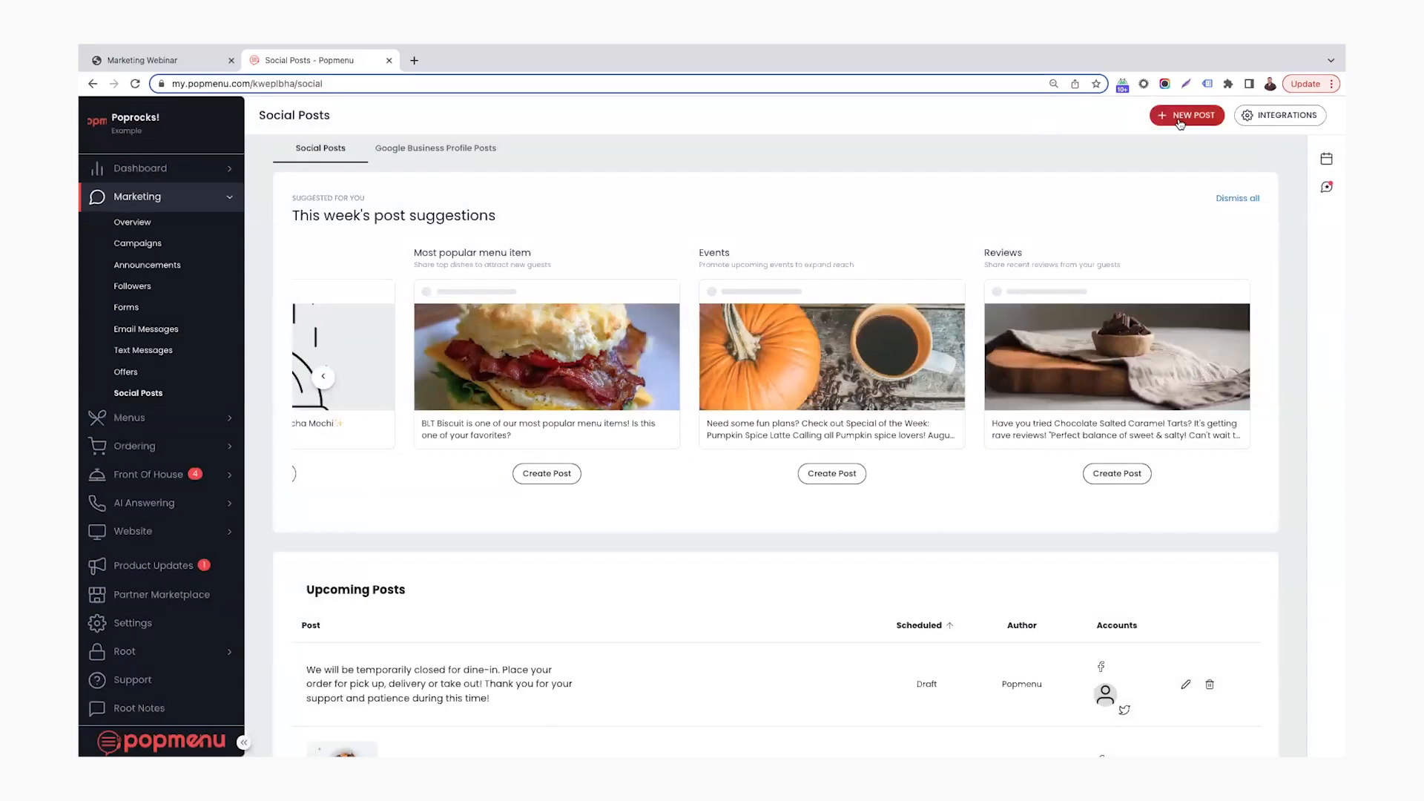
# Generate AI copy for a new post on the Nutella Cookie menu item, descriptor Bestselling, tone Energetic.
pyautogui.click(1180, 121)
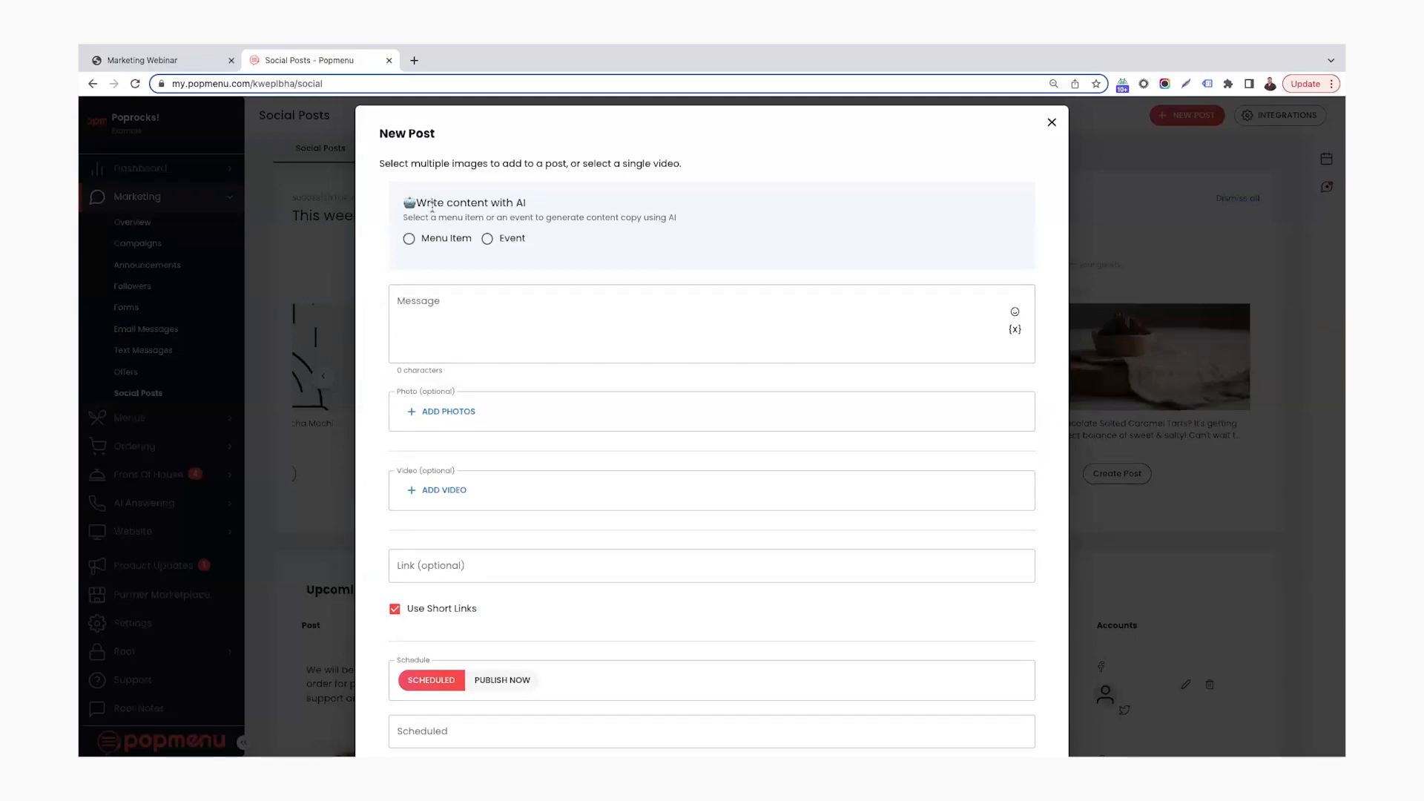
pyautogui.click(410, 242)
pyautogui.click(505, 269)
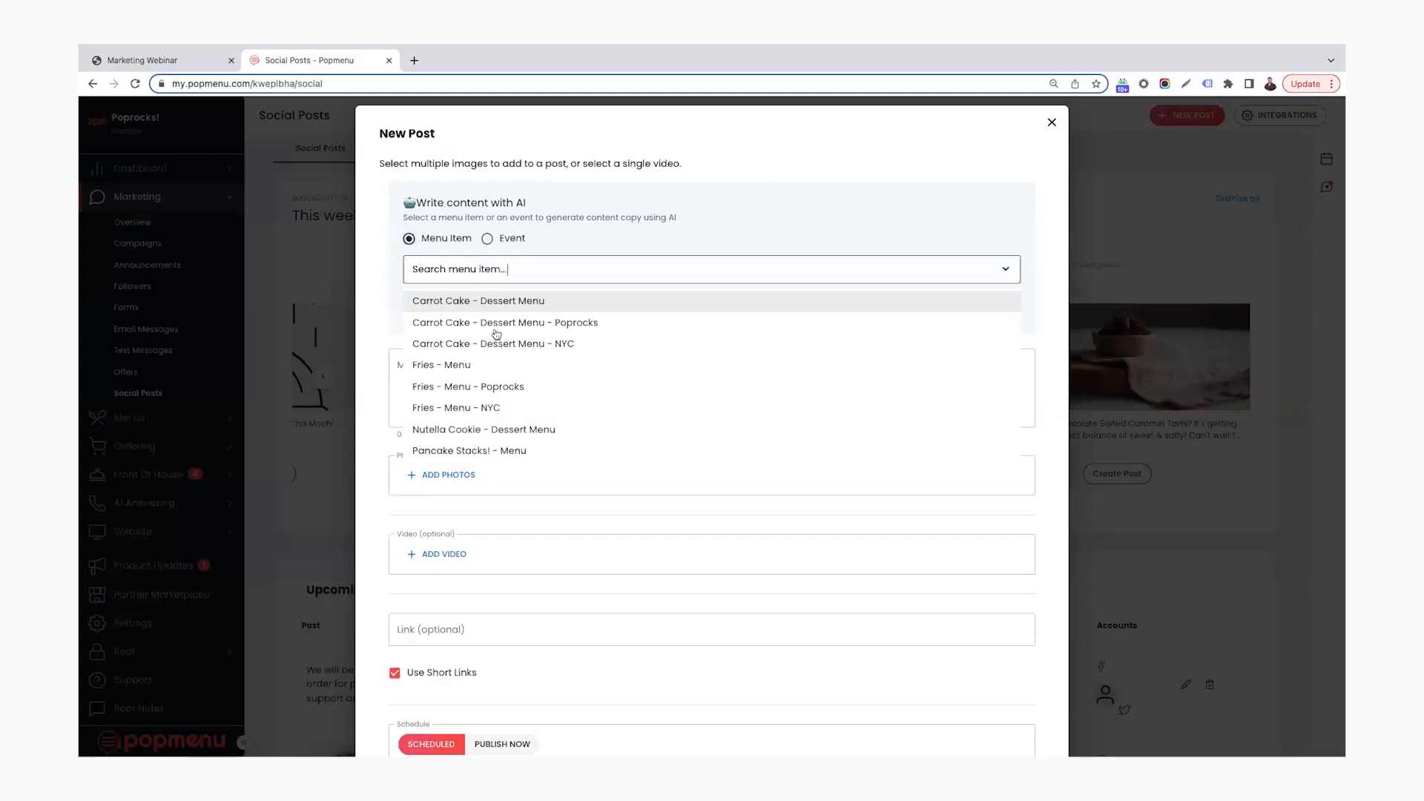
pyautogui.click(490, 428)
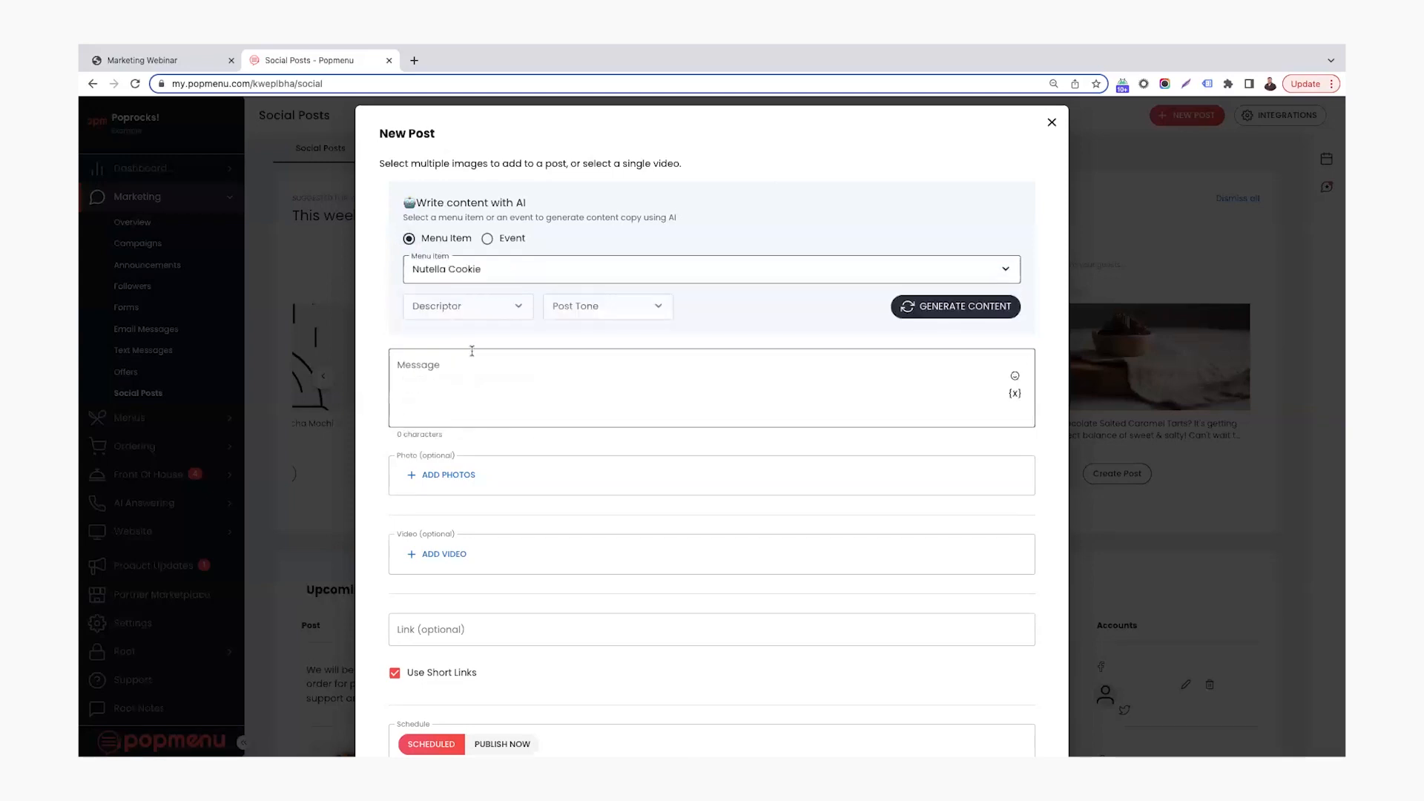
pyautogui.click(441, 305)
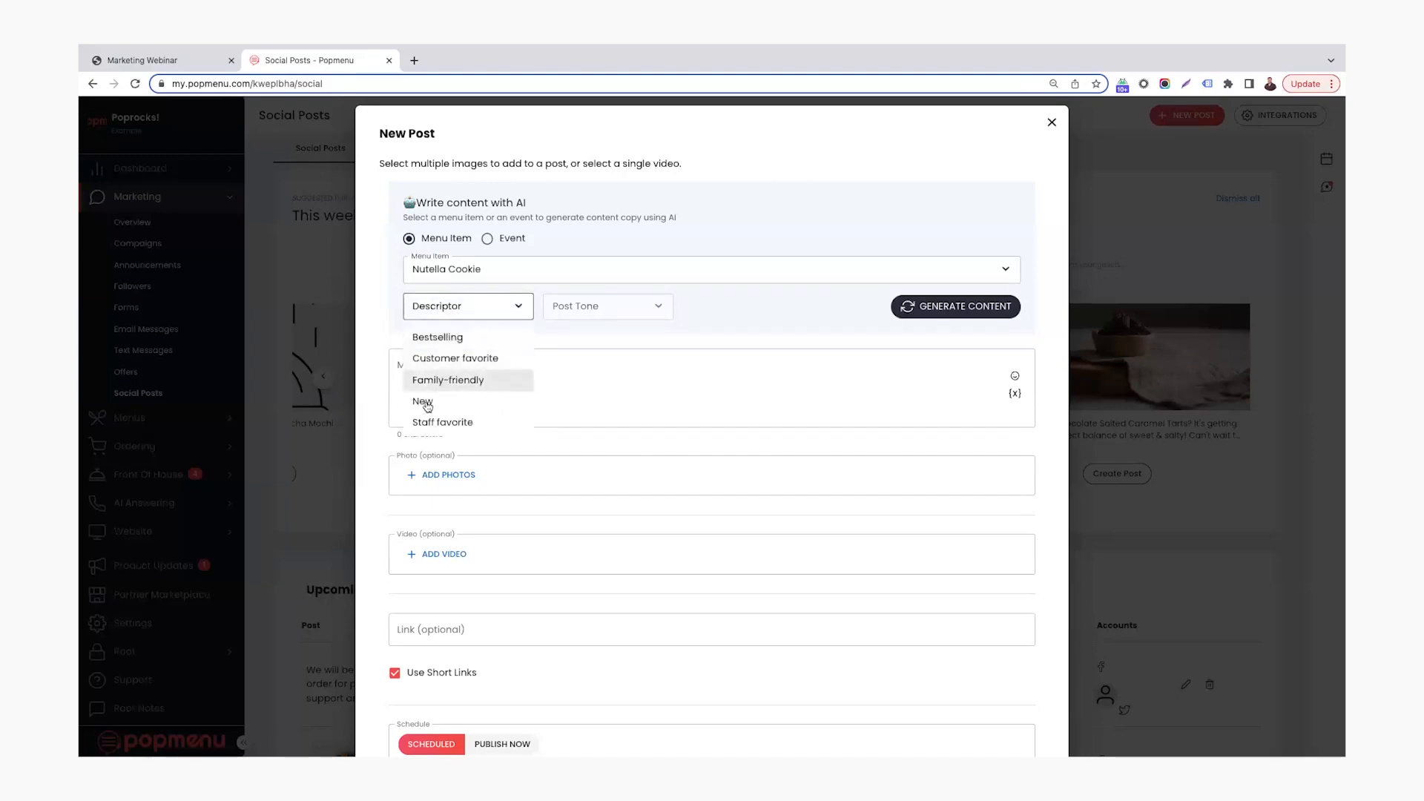
pyautogui.click(445, 336)
pyautogui.click(660, 303)
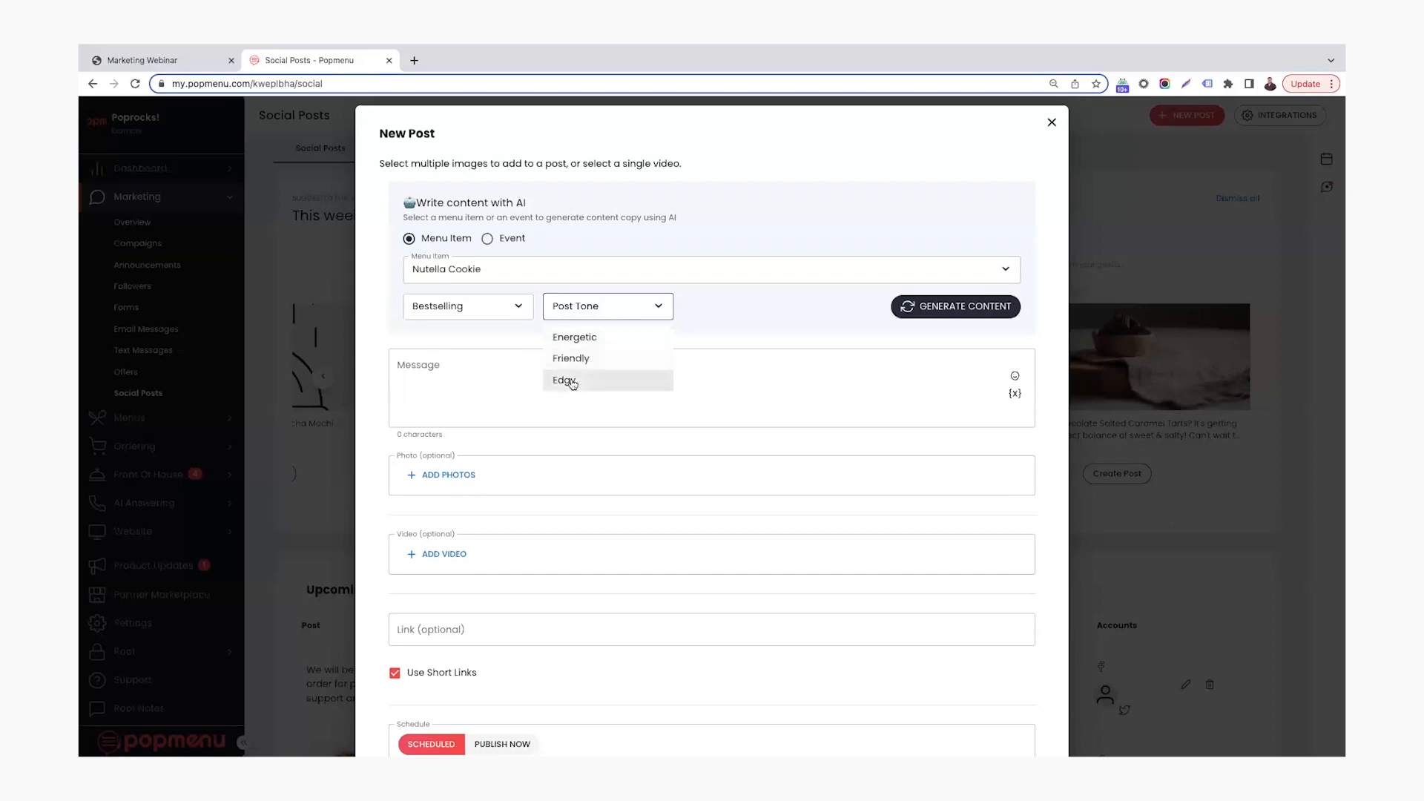
pyautogui.click(584, 337)
pyautogui.click(957, 307)
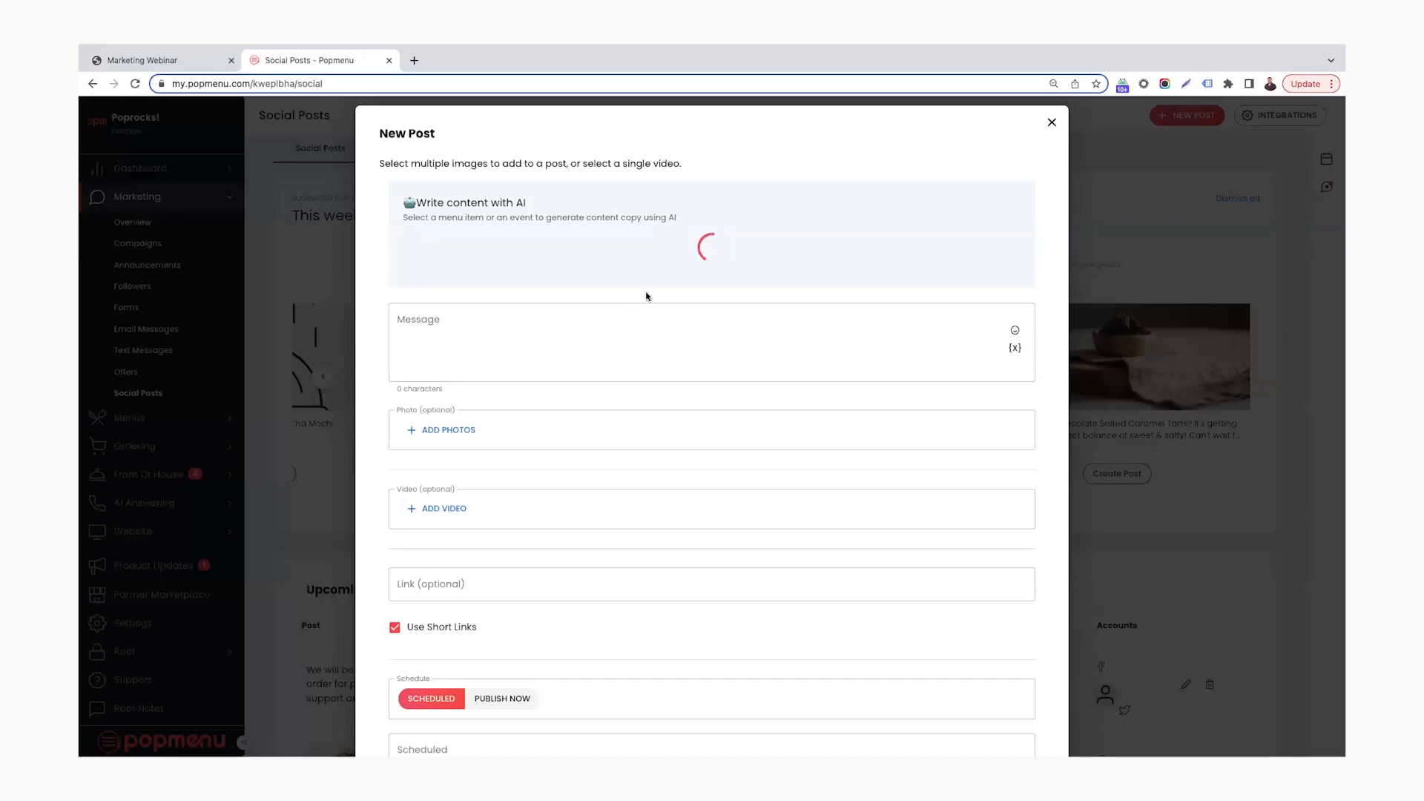
# Review the generated message and its menu-item link line, then cancel out of the photo library.
pyautogui.moveTo(637, 389); pyautogui.dragTo(389, 364)
pyautogui.click(499, 362)
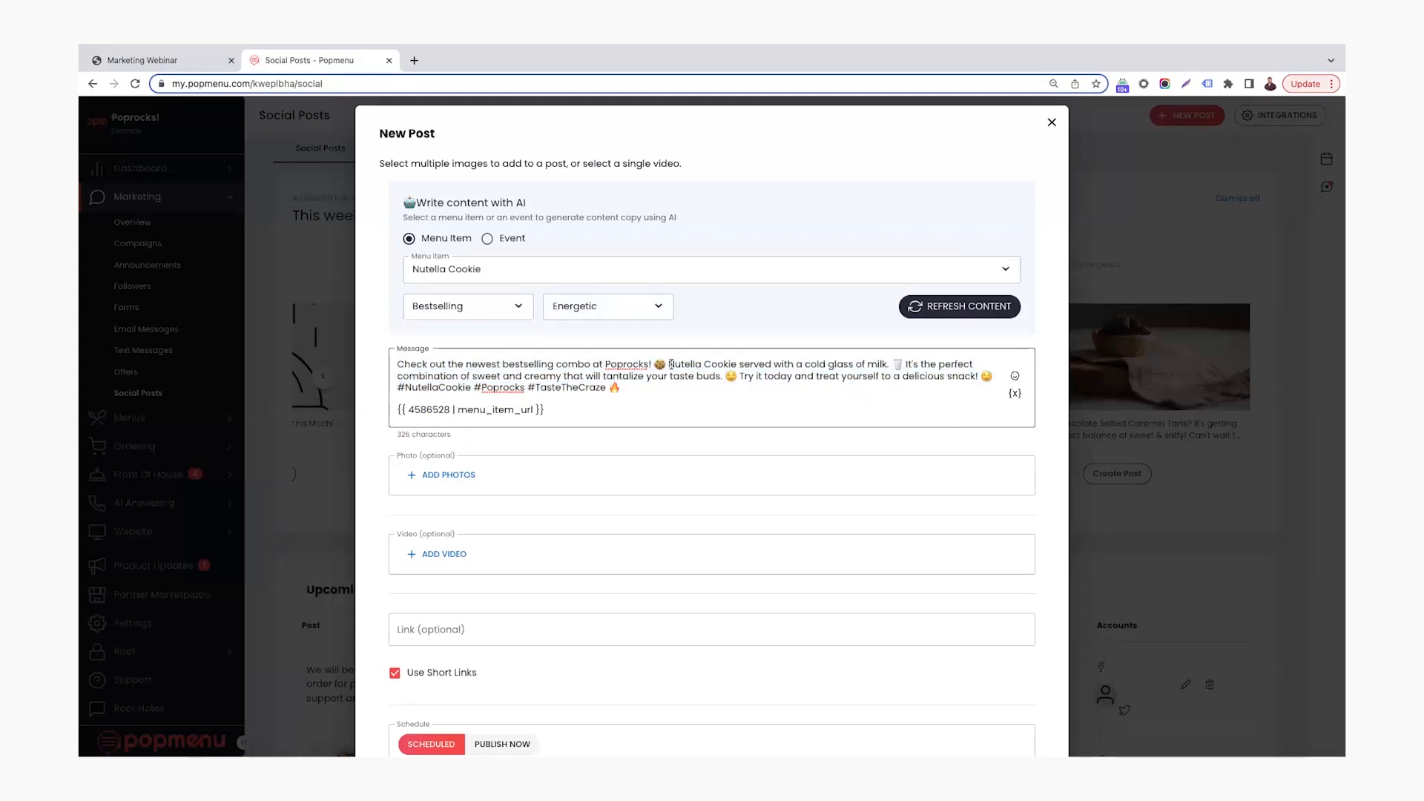
pyautogui.moveTo(667, 364)
pyautogui.mouseDown()
pyautogui.moveTo(865, 378)
pyautogui.moveTo(705, 370)
pyautogui.mouseUp()
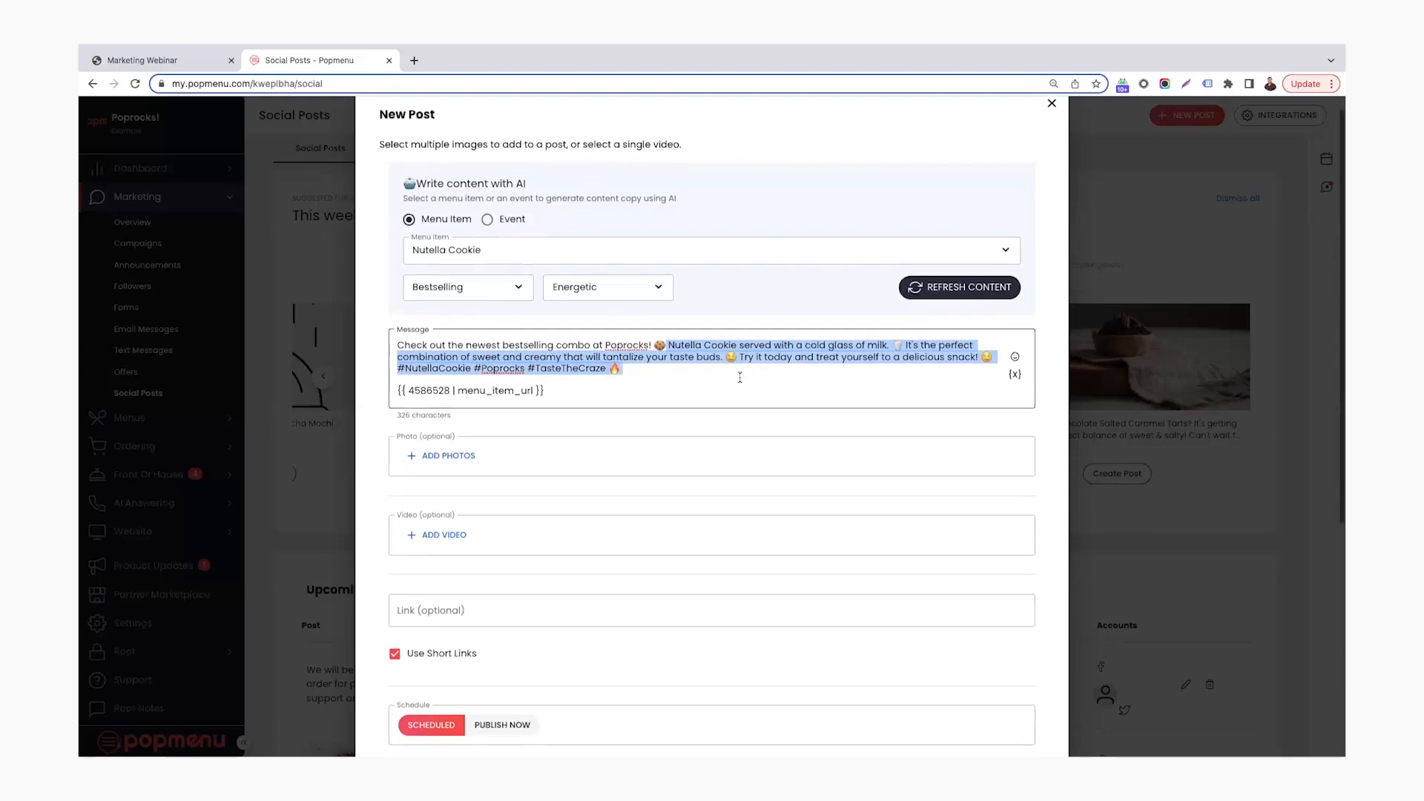
pyautogui.click(616, 366)
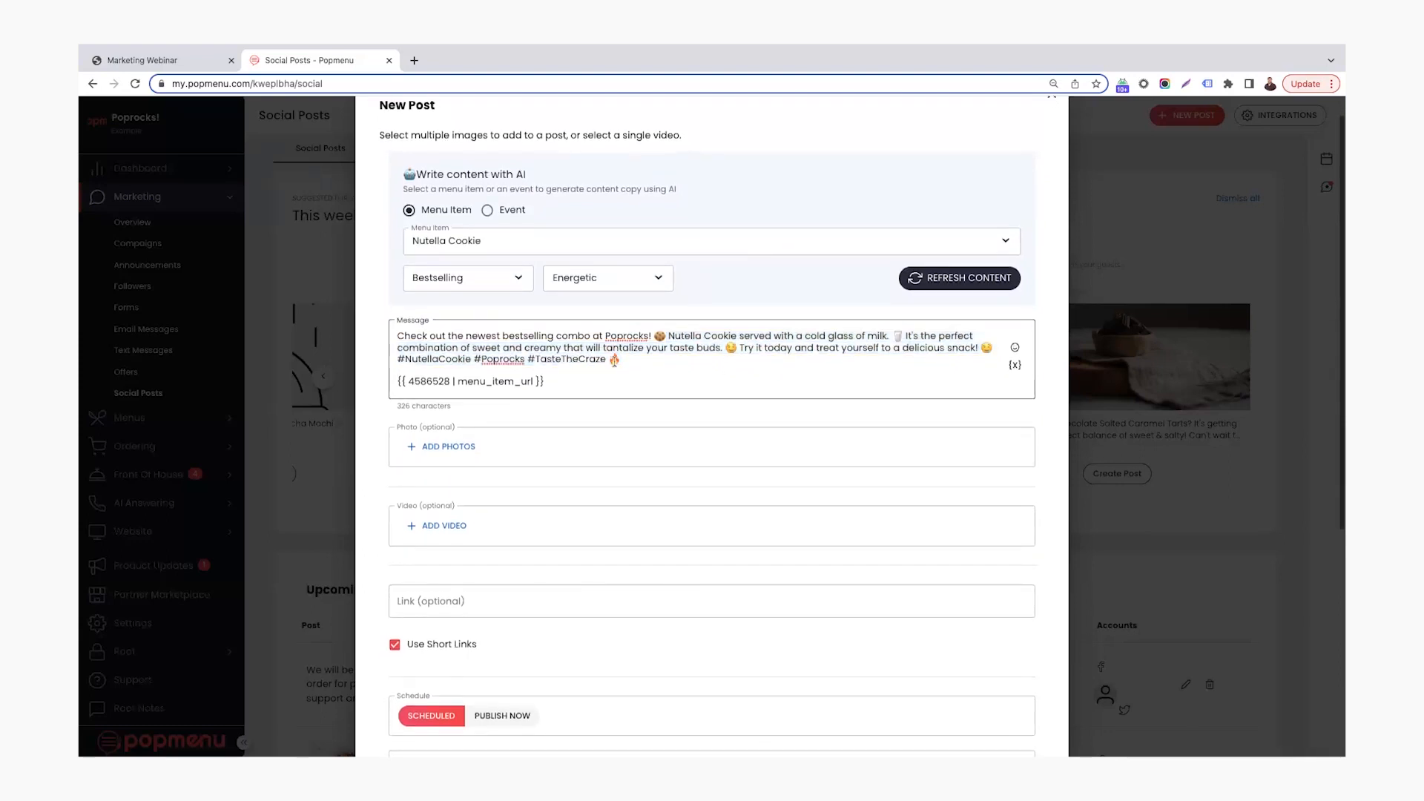
pyautogui.scroll(-1, 602, 365)
pyautogui.tripleClick(603, 354)
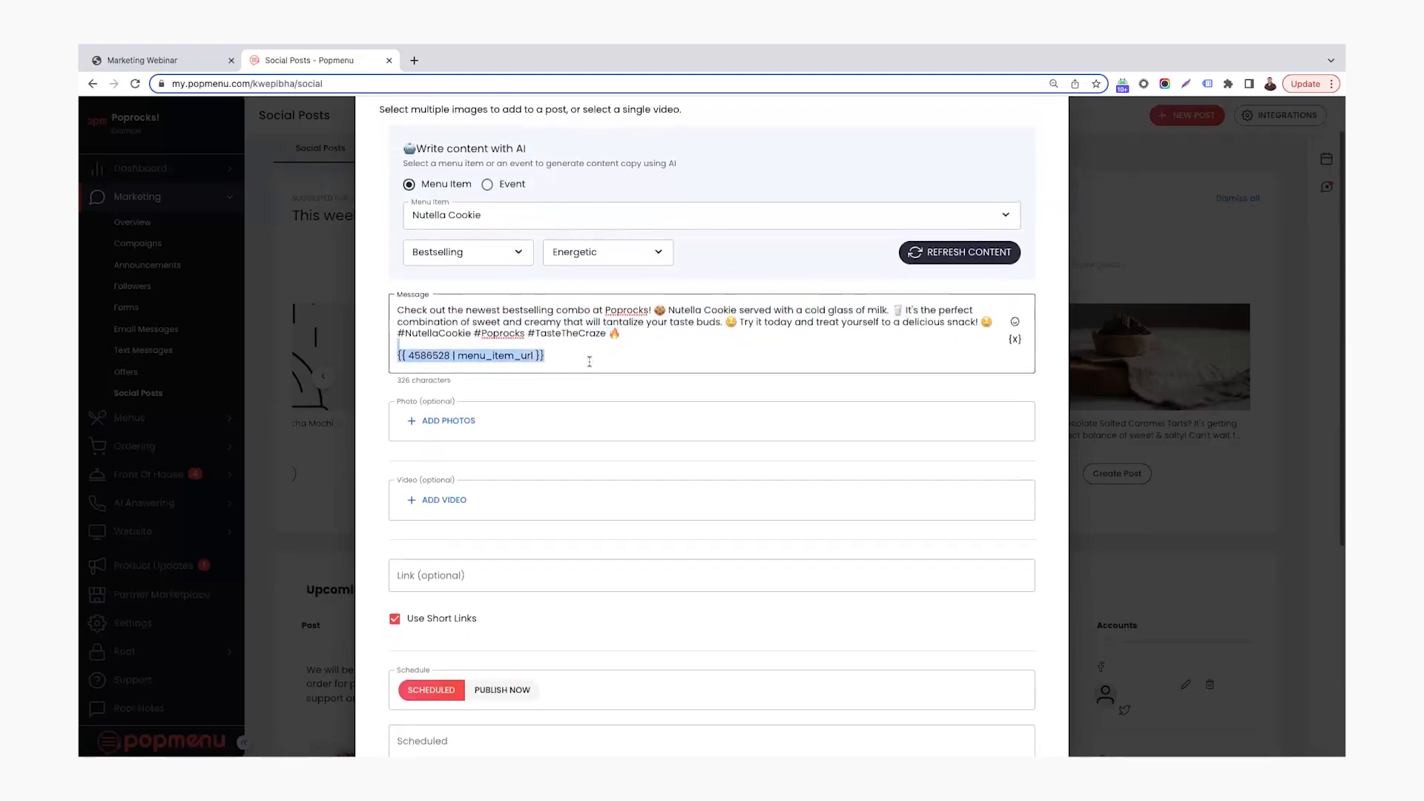
pyautogui.click(575, 349)
pyautogui.moveTo(568, 355); pyautogui.dragTo(391, 356)
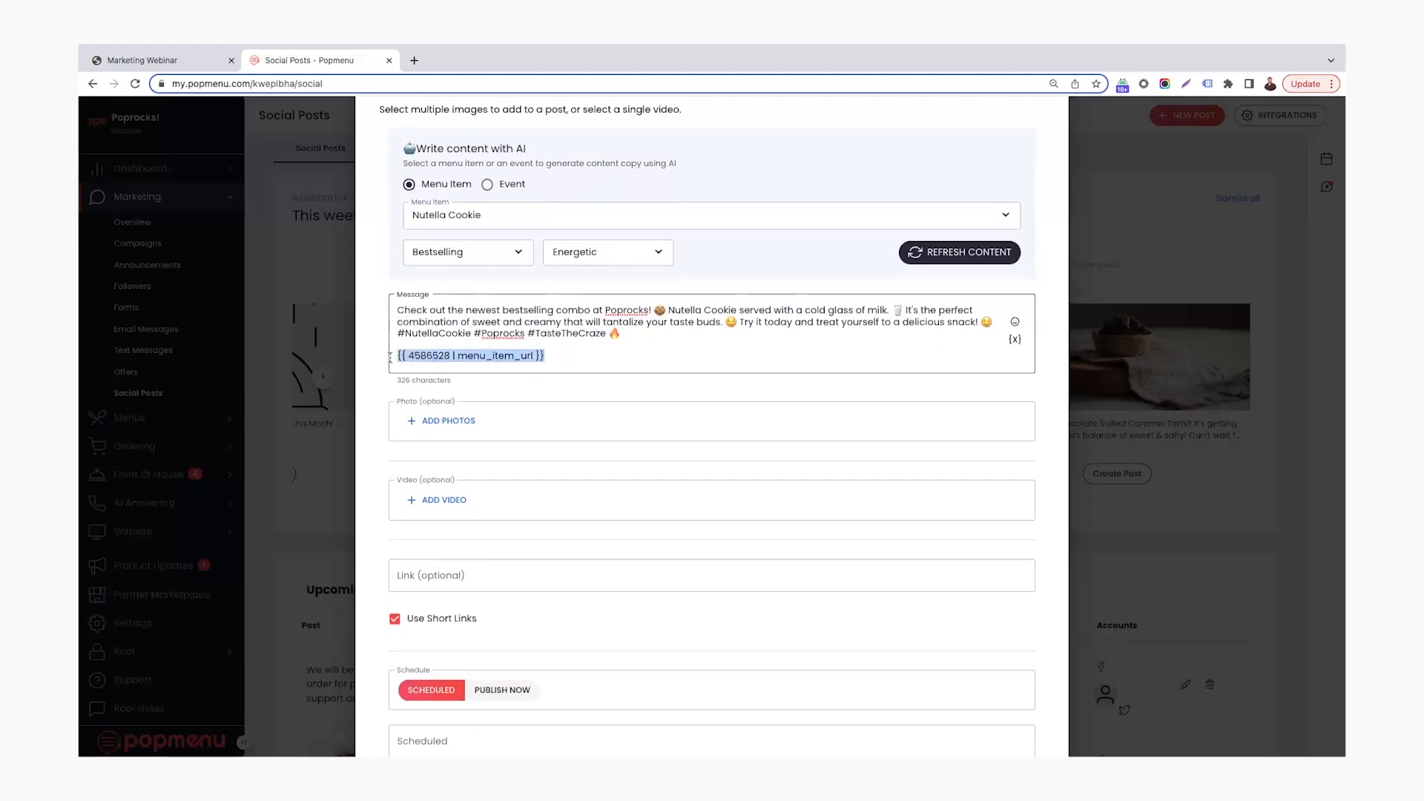
pyautogui.scroll(-5, 532, 379)
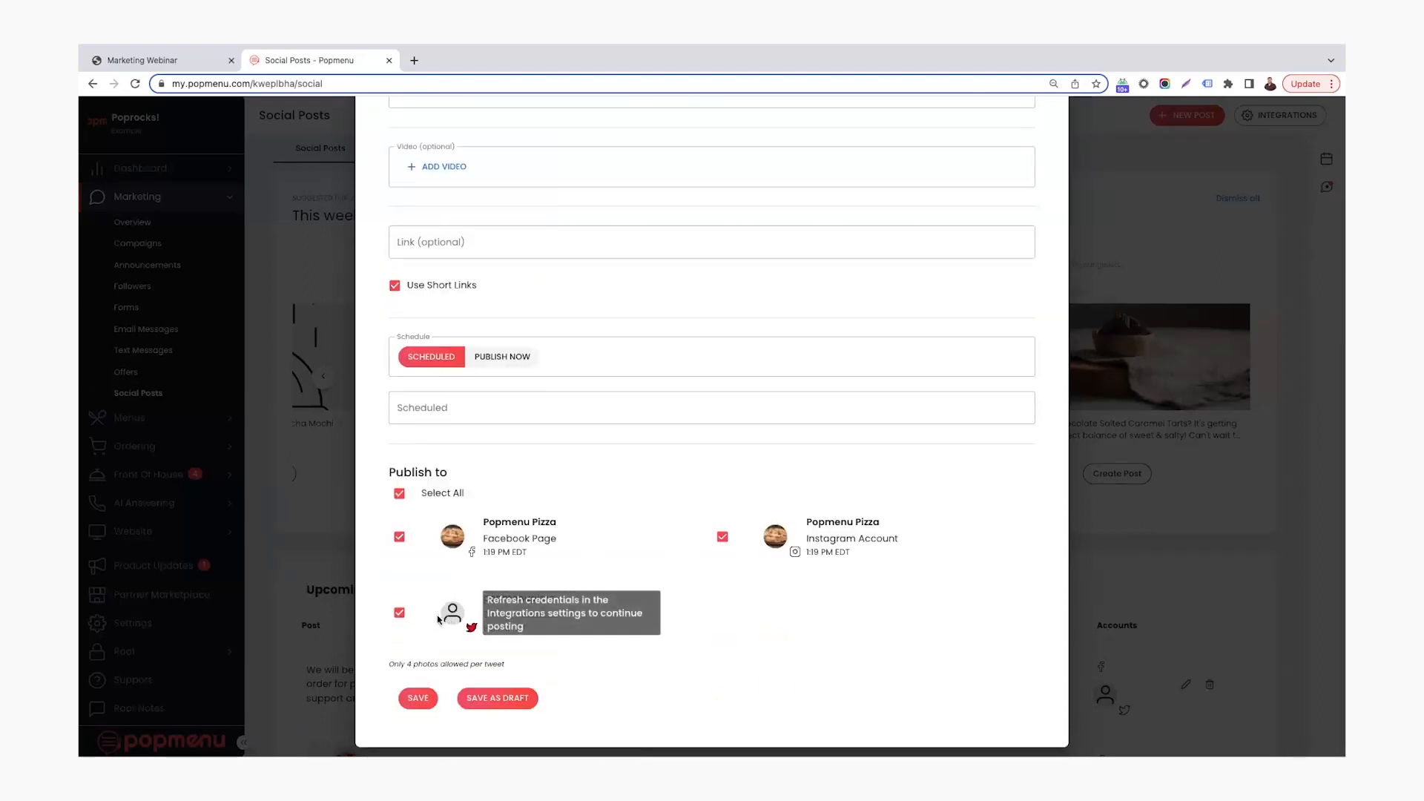
pyautogui.scroll(4, 416, 455)
pyautogui.scroll(4, 416, 455)
pyautogui.click(441, 411)
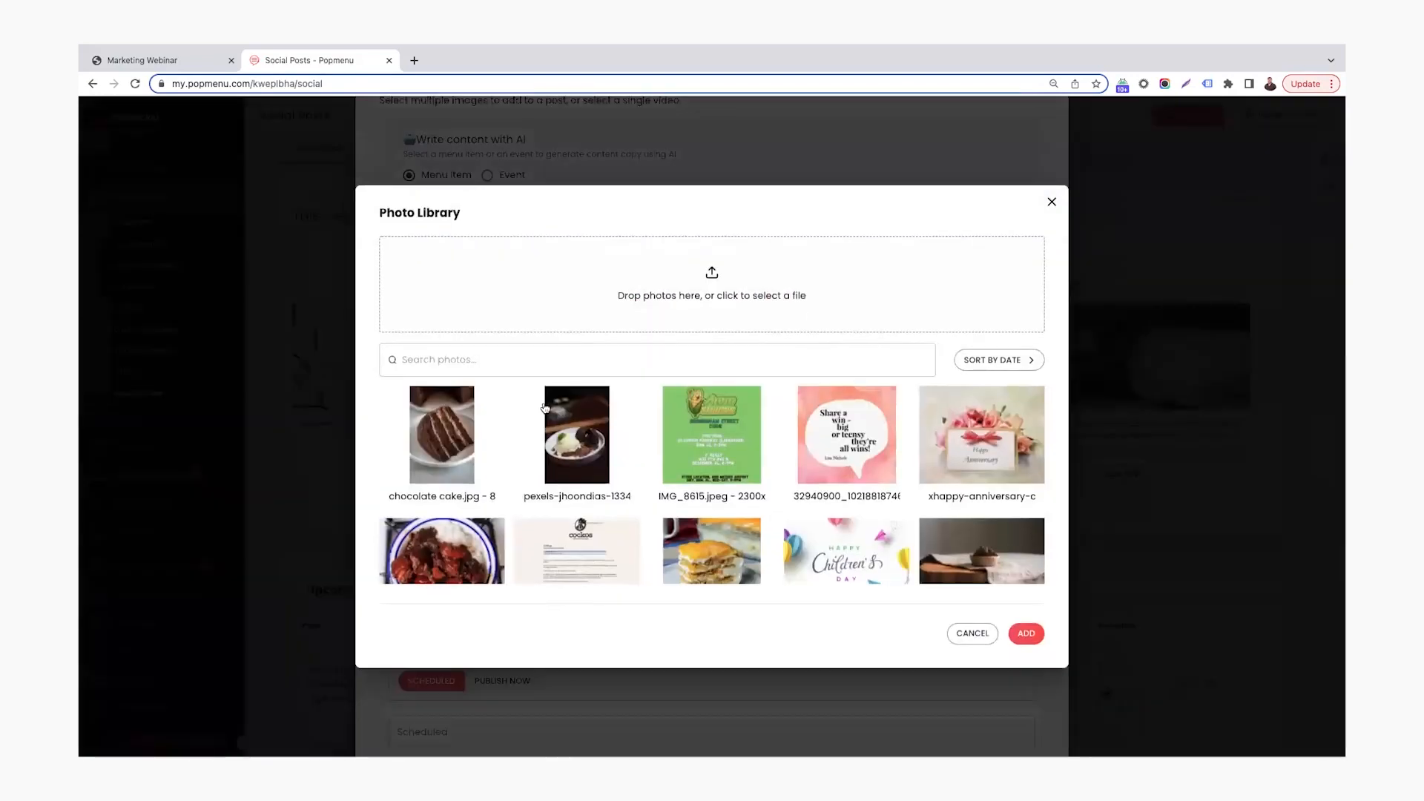
pyautogui.click(1053, 203)
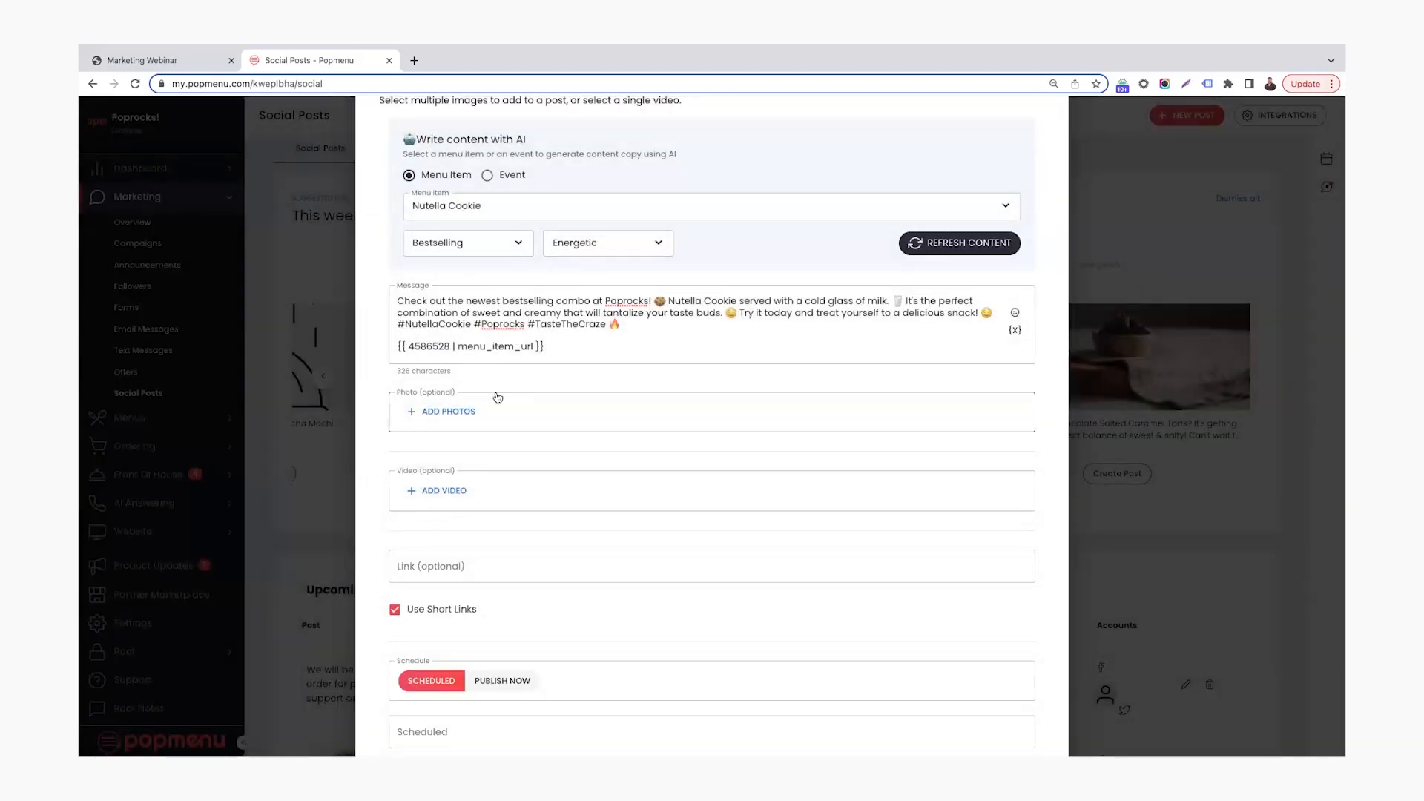
pyautogui.scroll(2, 445, 423)
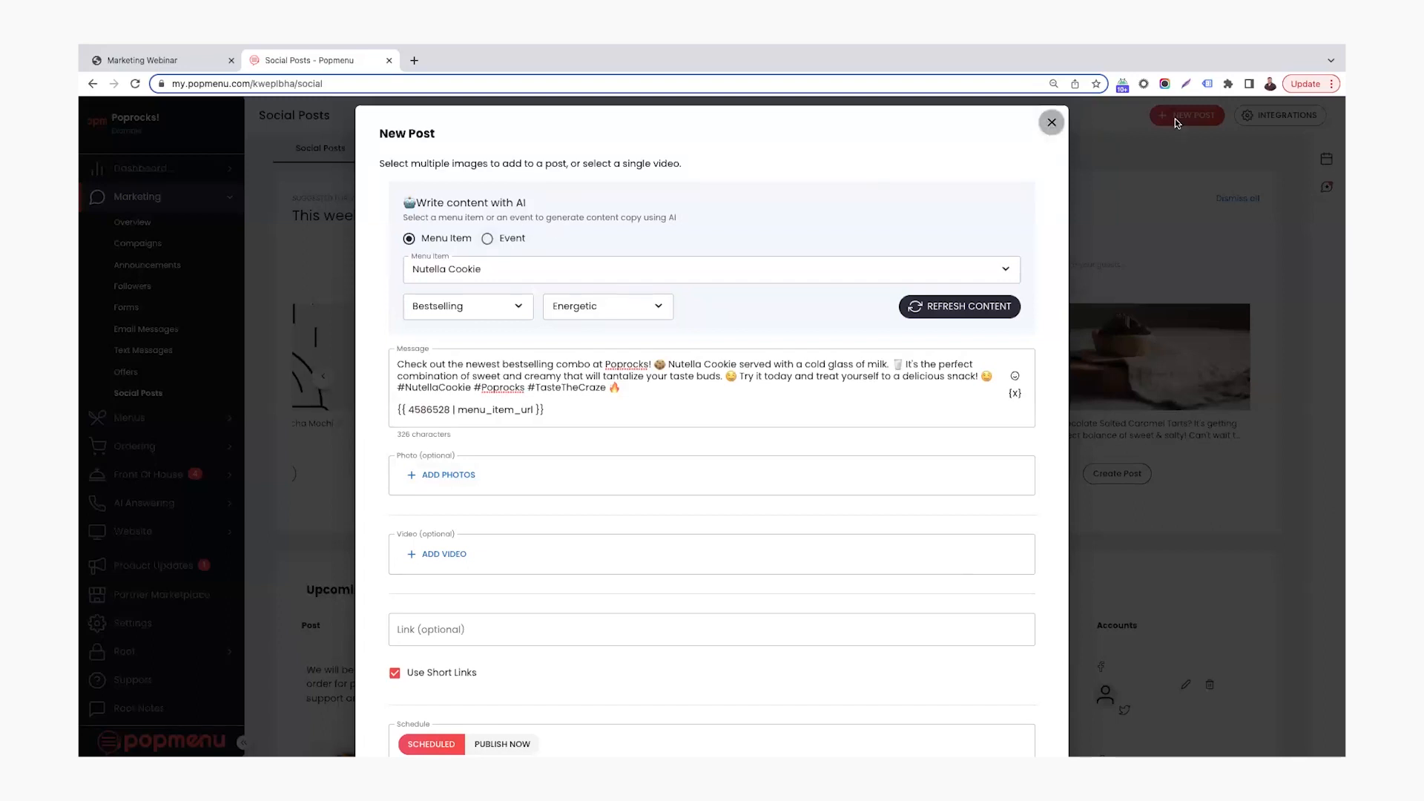
# Discard the cookie post and generate AI copy for the Special Weekend Lunch event, descriptor This weekend, tone Friendly.
pyautogui.click(1050, 126)
pyautogui.click(1187, 115)
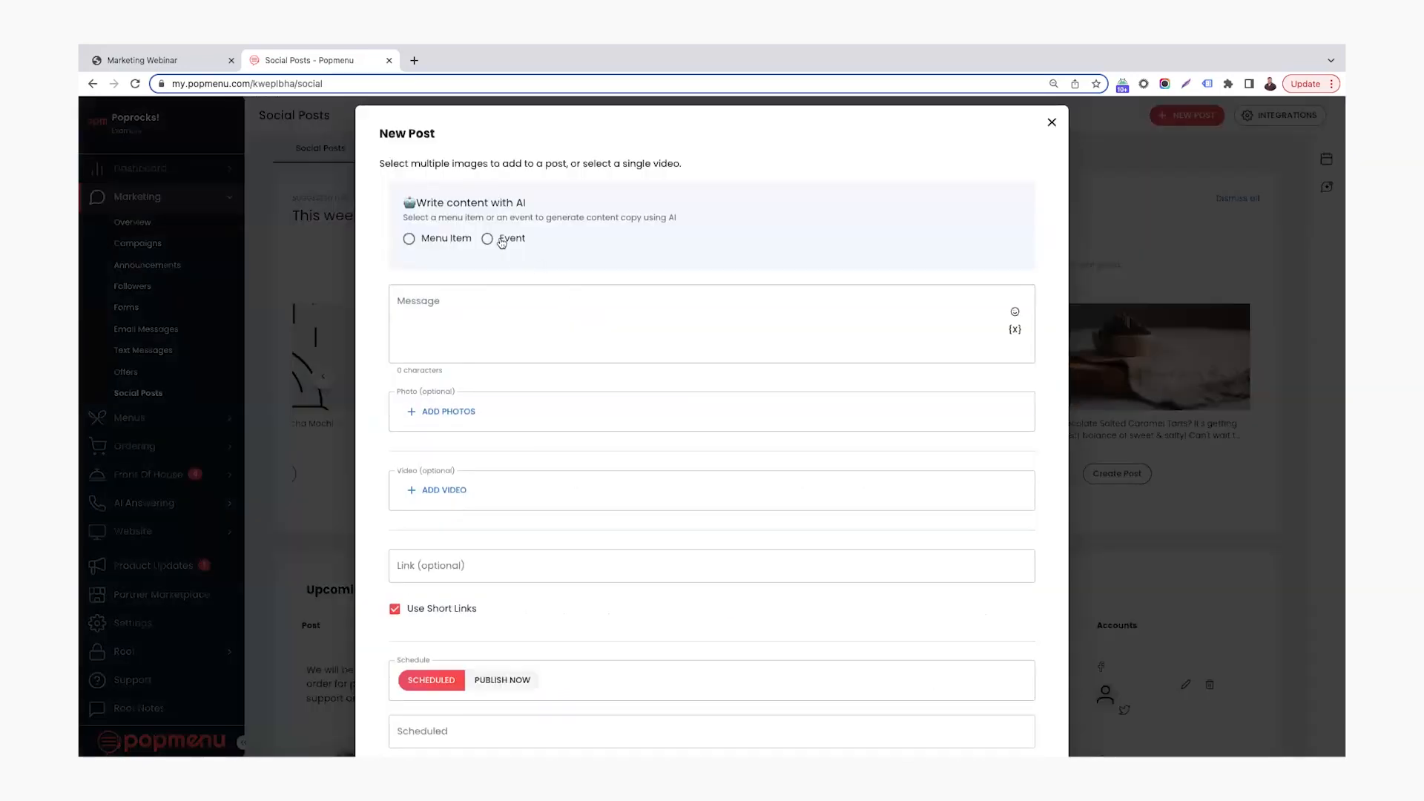
pyautogui.click(501, 238)
pyautogui.click(556, 267)
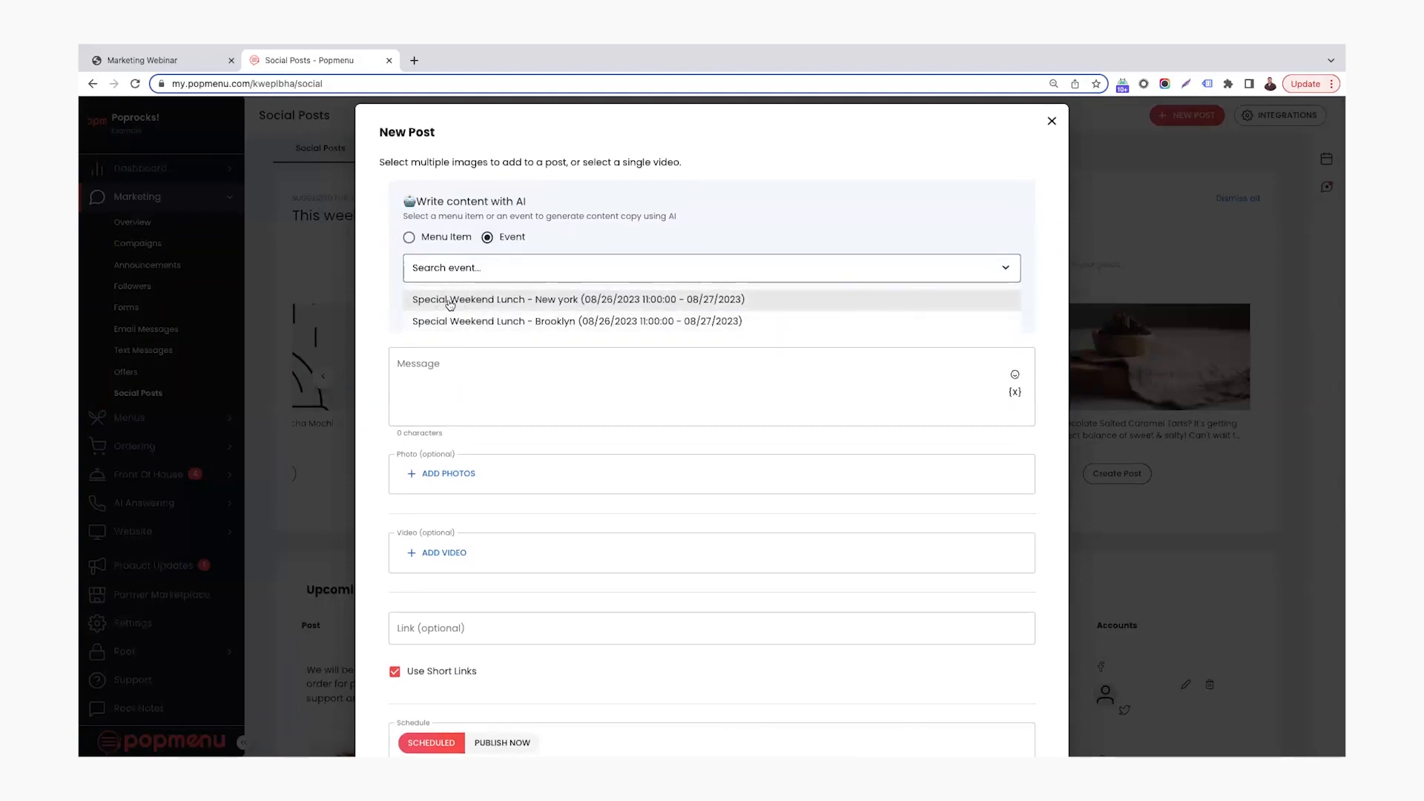
pyautogui.click(459, 300)
pyautogui.click(481, 304)
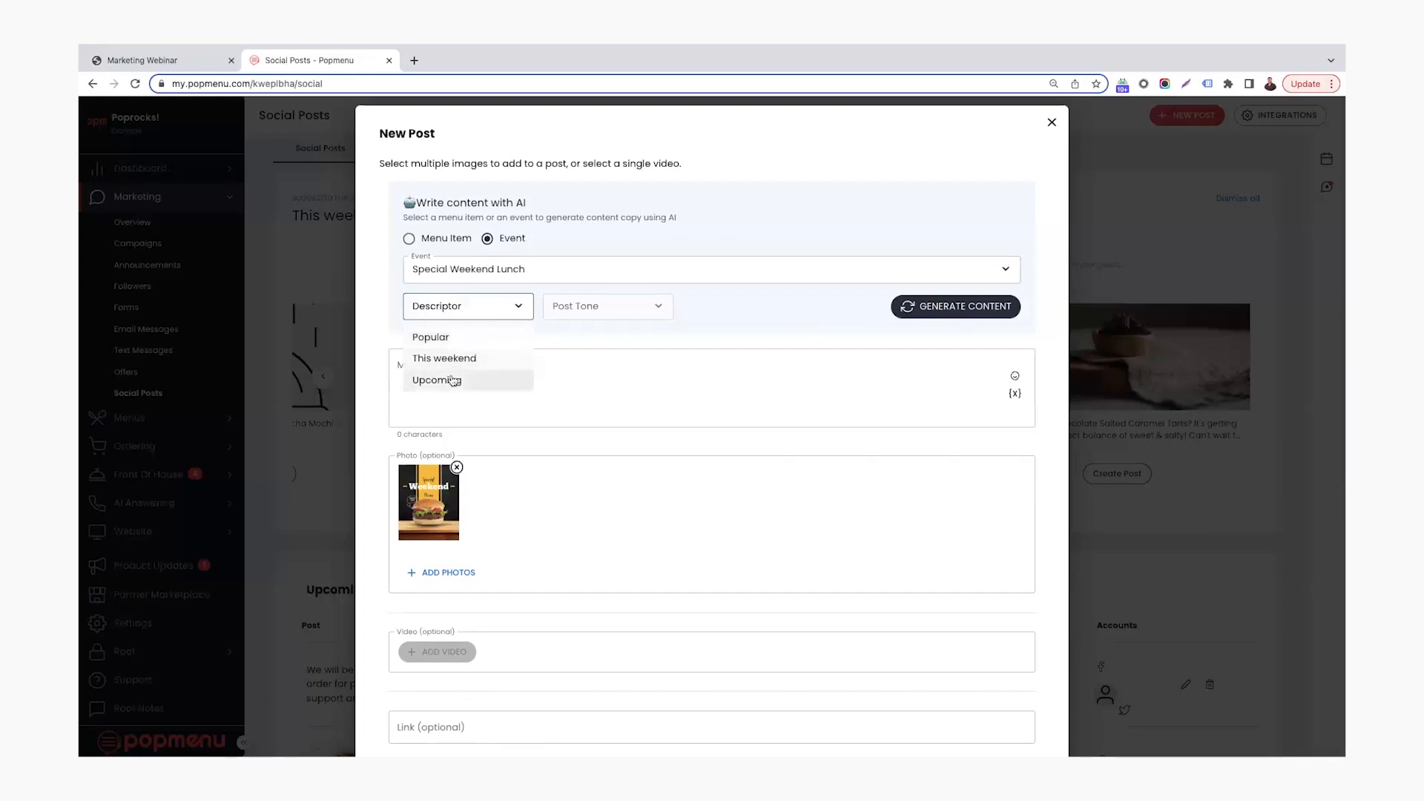
pyautogui.click(483, 362)
pyautogui.click(606, 305)
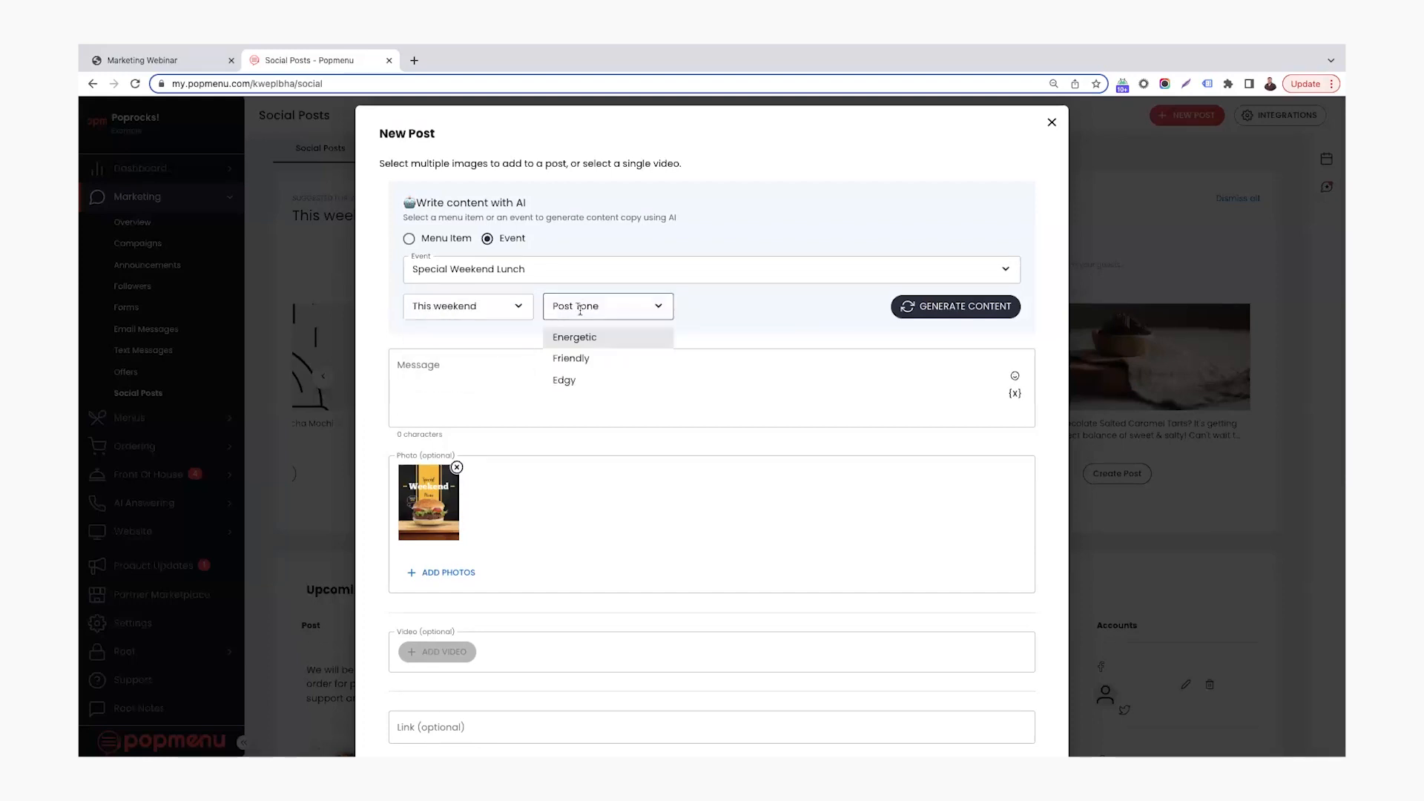
pyautogui.click(574, 338)
pyautogui.click(606, 305)
pyautogui.click(569, 359)
pyautogui.click(955, 306)
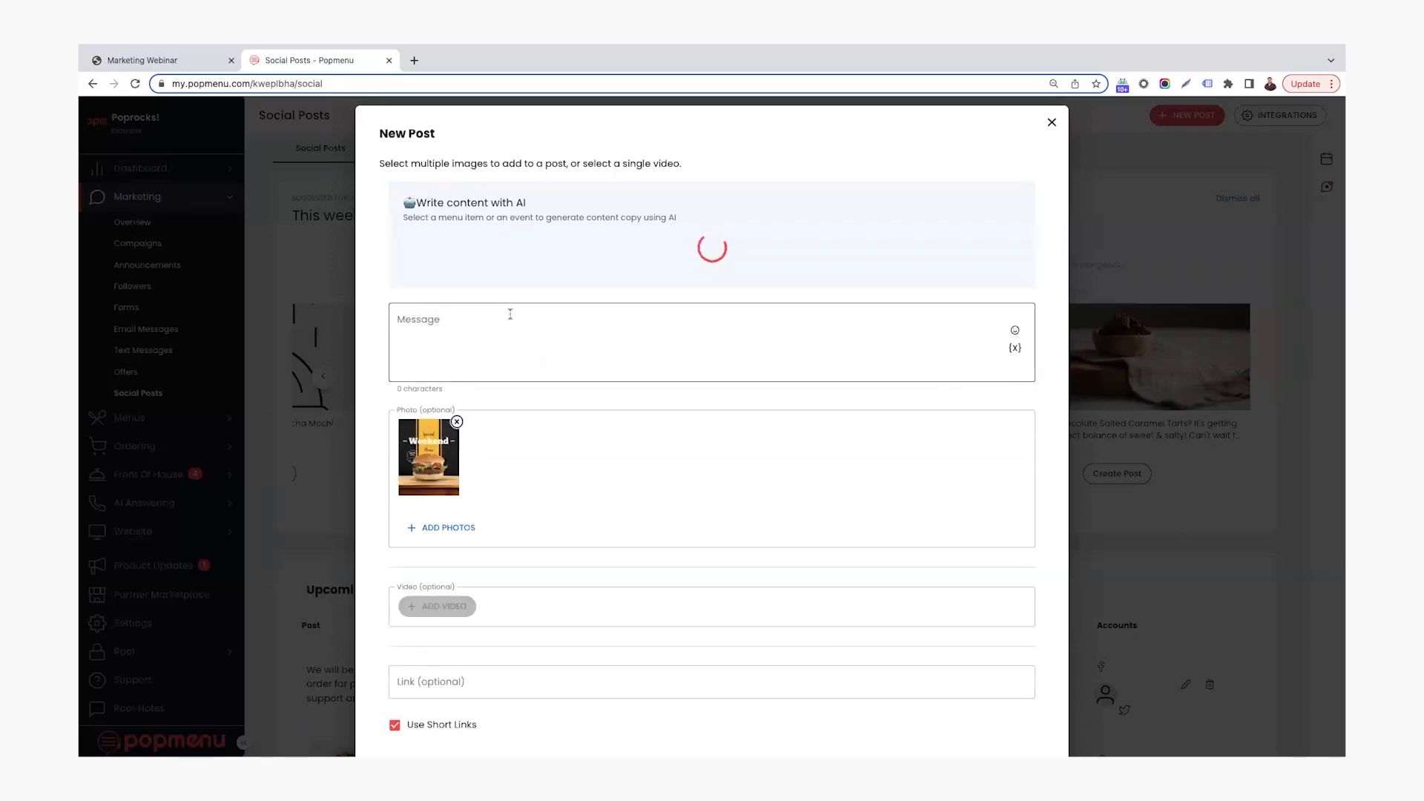
# Review the generated event message, its hashtags and the event link, then focus the scheduled date.
pyautogui.click(713, 387)
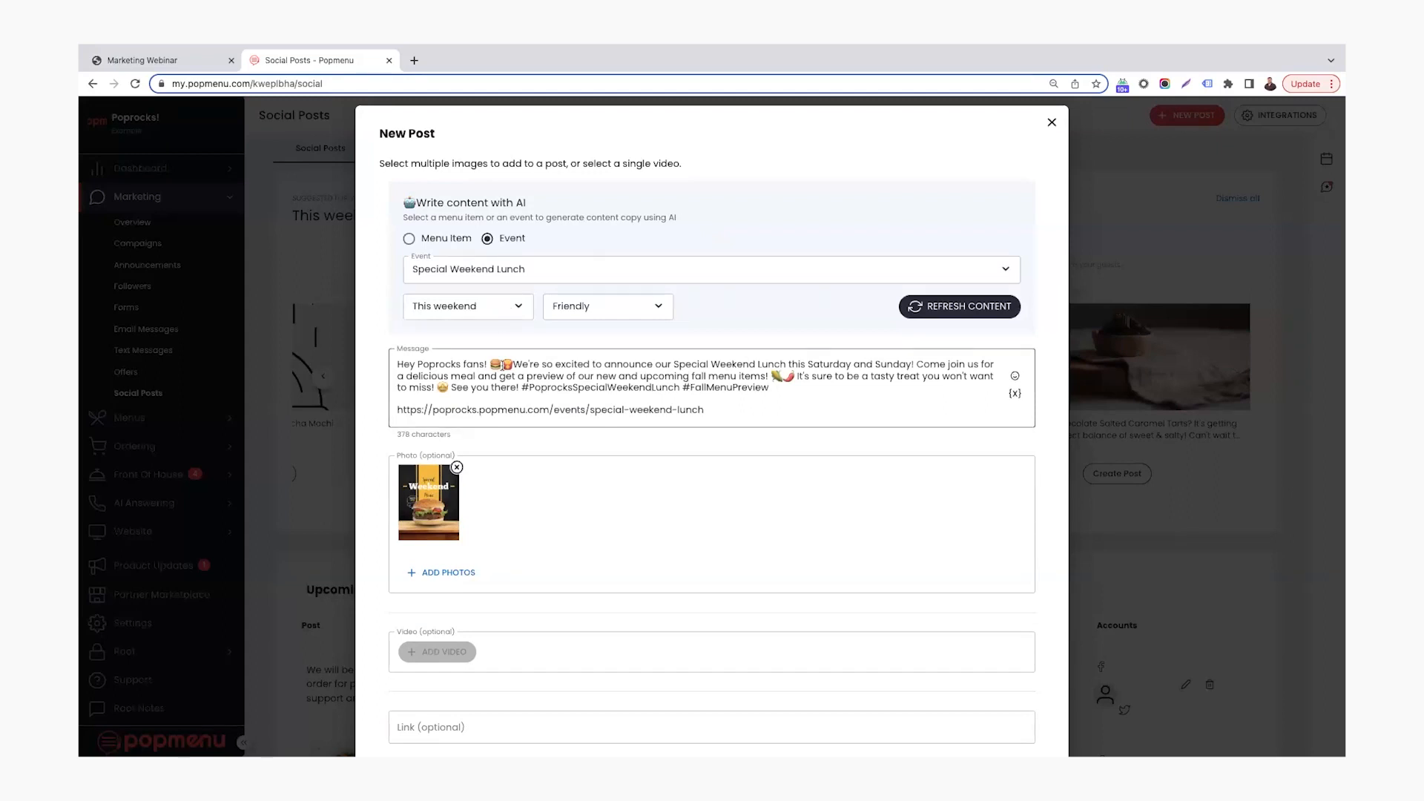
pyautogui.moveTo(525, 364); pyautogui.dragTo(607, 377)
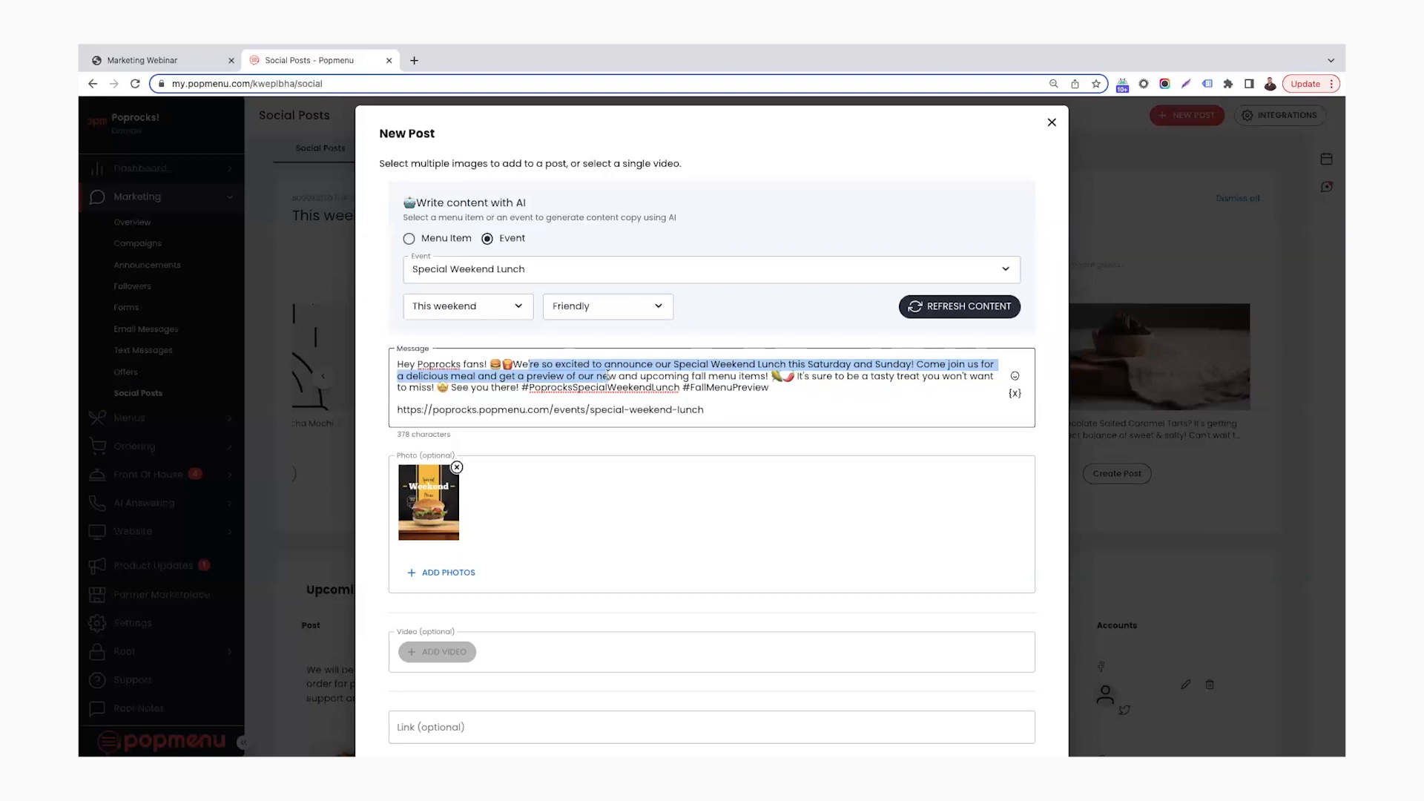
pyautogui.moveTo(606, 377)
pyautogui.mouseDown()
pyautogui.moveTo(587, 378)
pyautogui.moveTo(807, 378)
pyautogui.moveTo(802, 389)
pyautogui.mouseUp()
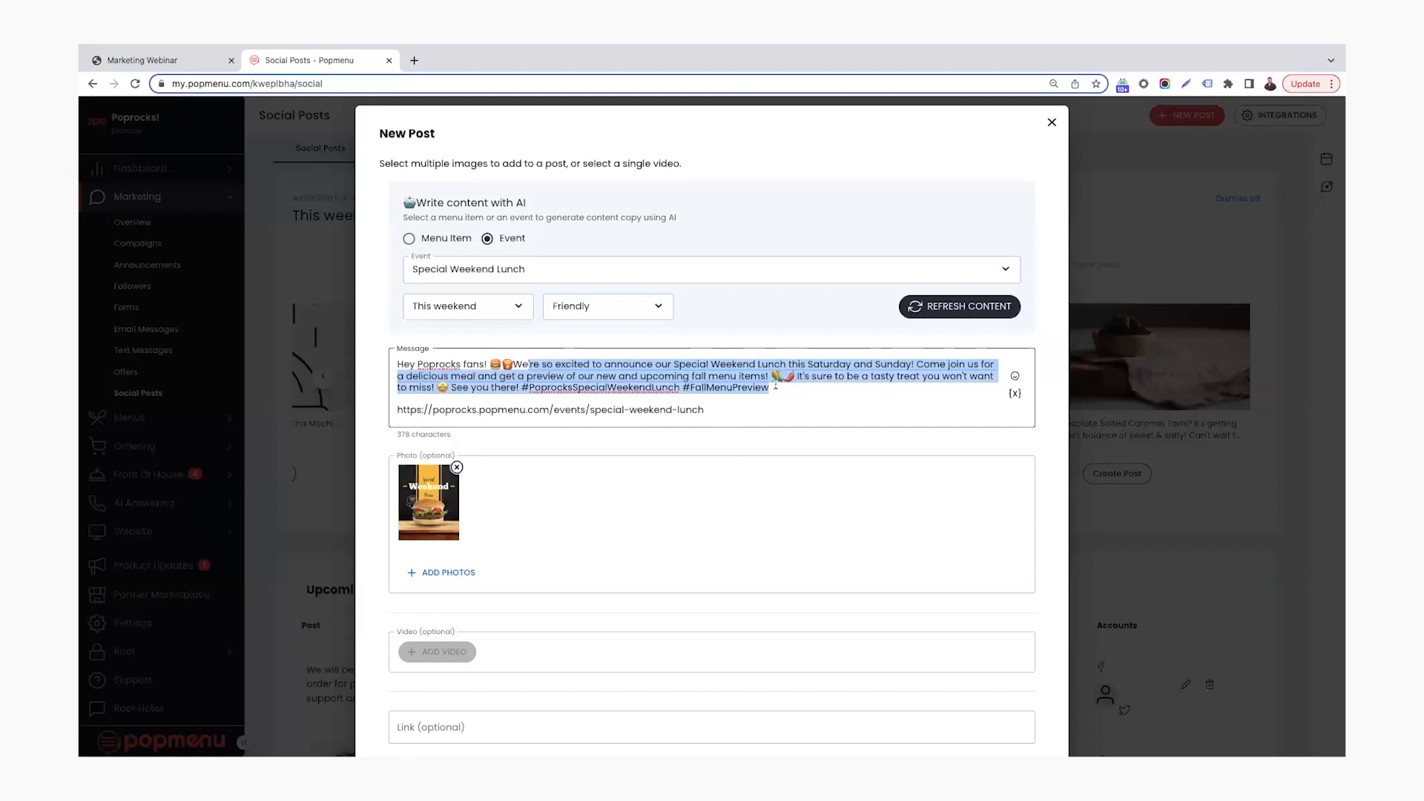
pyautogui.moveTo(759, 388)
pyautogui.mouseDown()
pyautogui.moveTo(656, 390)
pyautogui.moveTo(774, 390)
pyautogui.mouseUp()
pyautogui.click(777, 393)
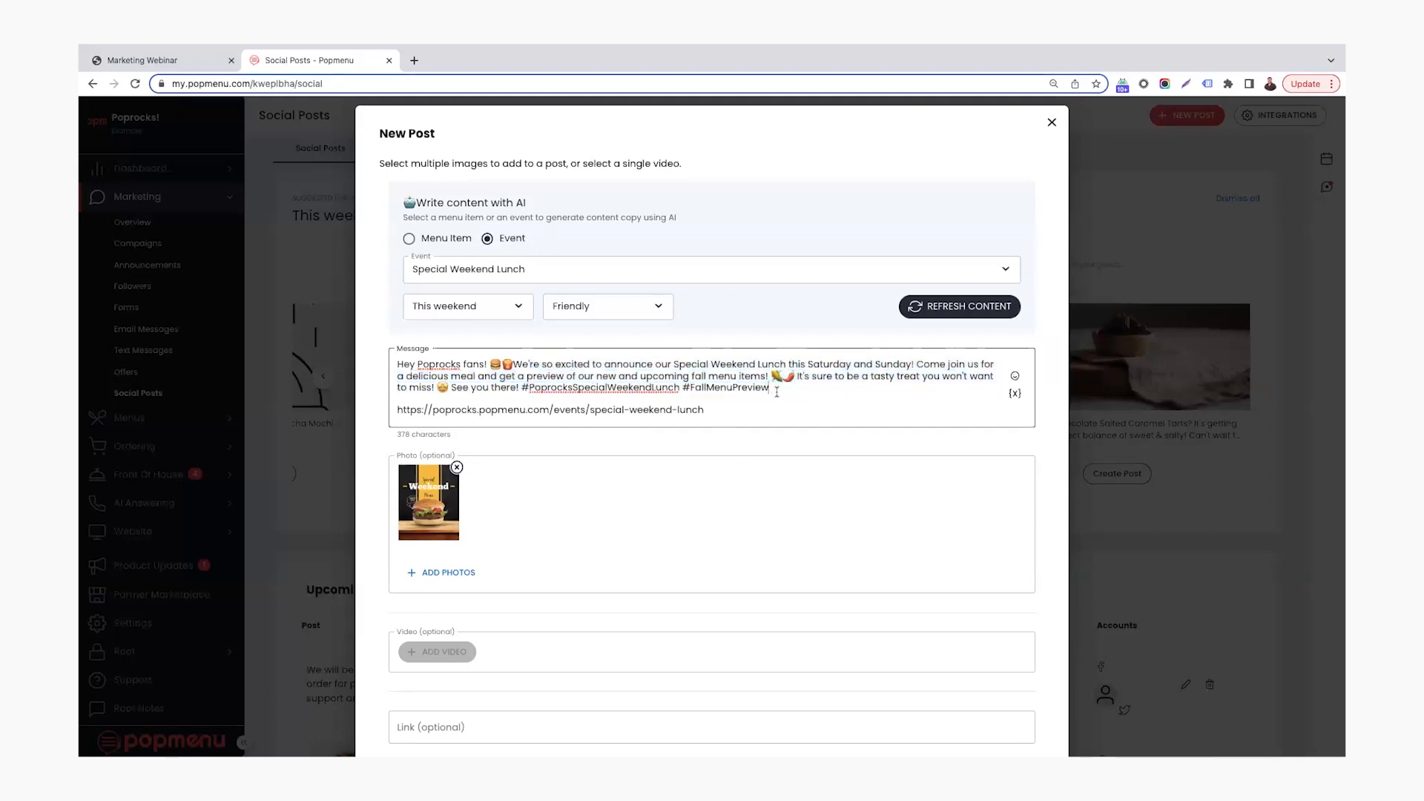
pyautogui.moveTo(740, 409); pyautogui.dragTo(386, 414)
pyautogui.scroll(-3, 476, 408)
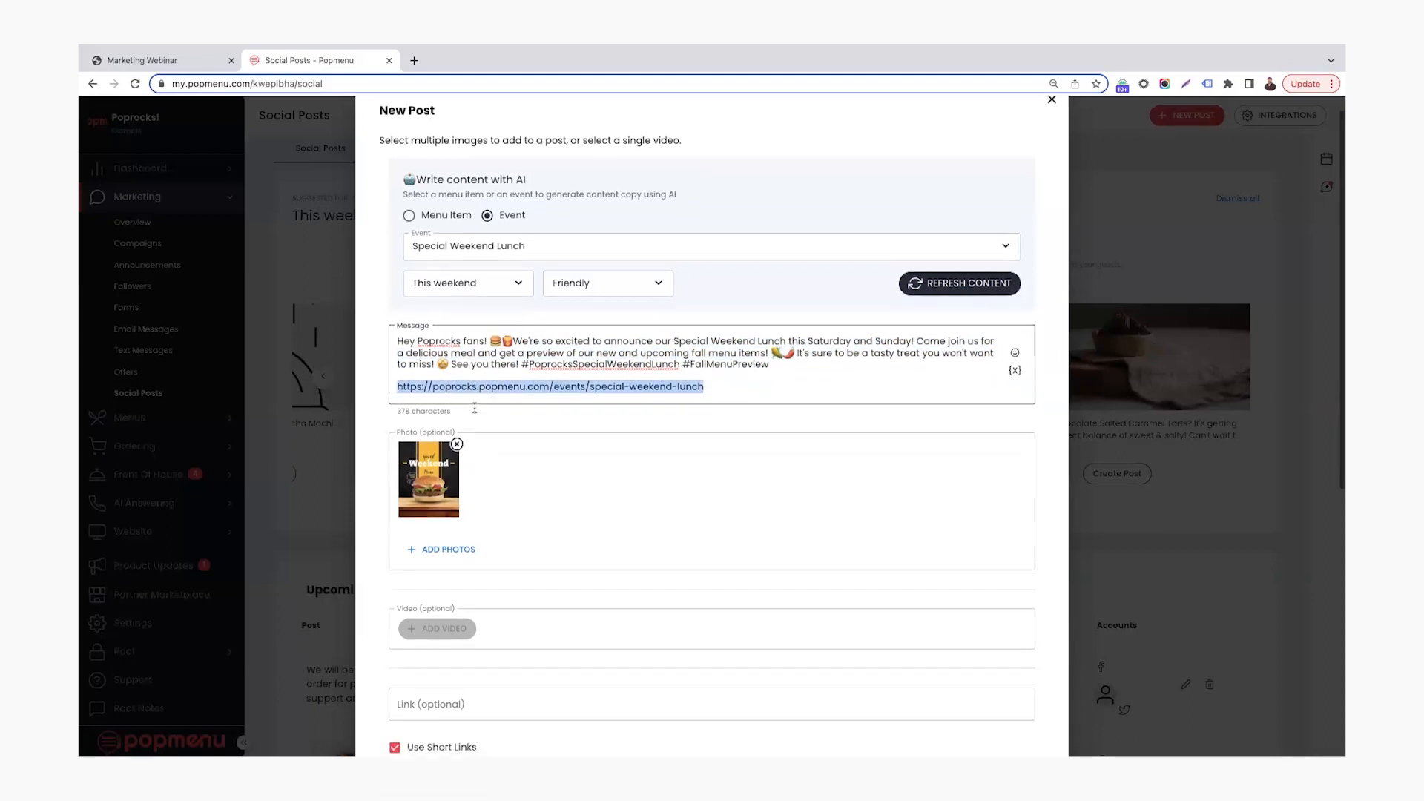
pyautogui.scroll(-3, 475, 408)
pyautogui.scroll(-3, 475, 408)
pyautogui.scroll(-3, 475, 408)
pyautogui.scroll(-3, 476, 410)
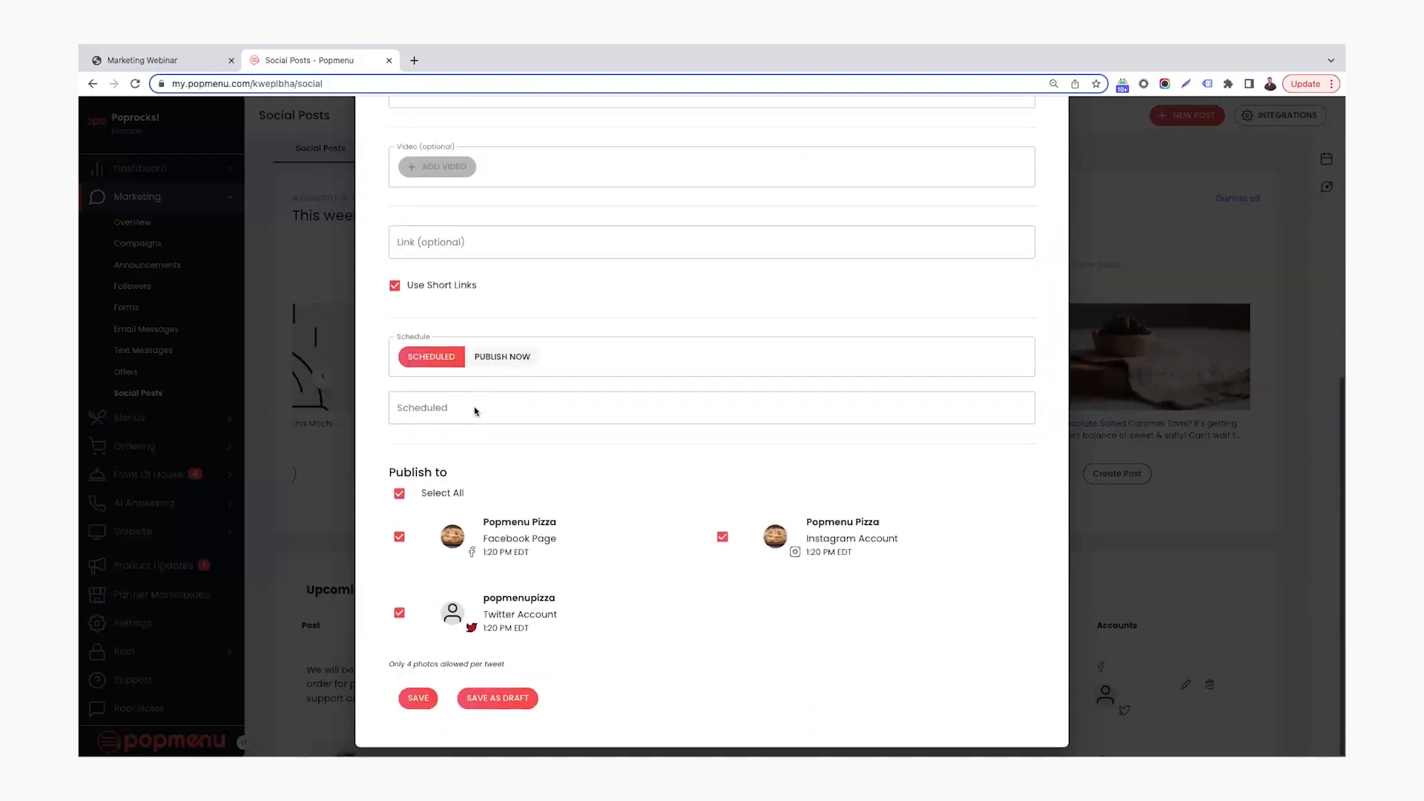
pyautogui.click(475, 408)
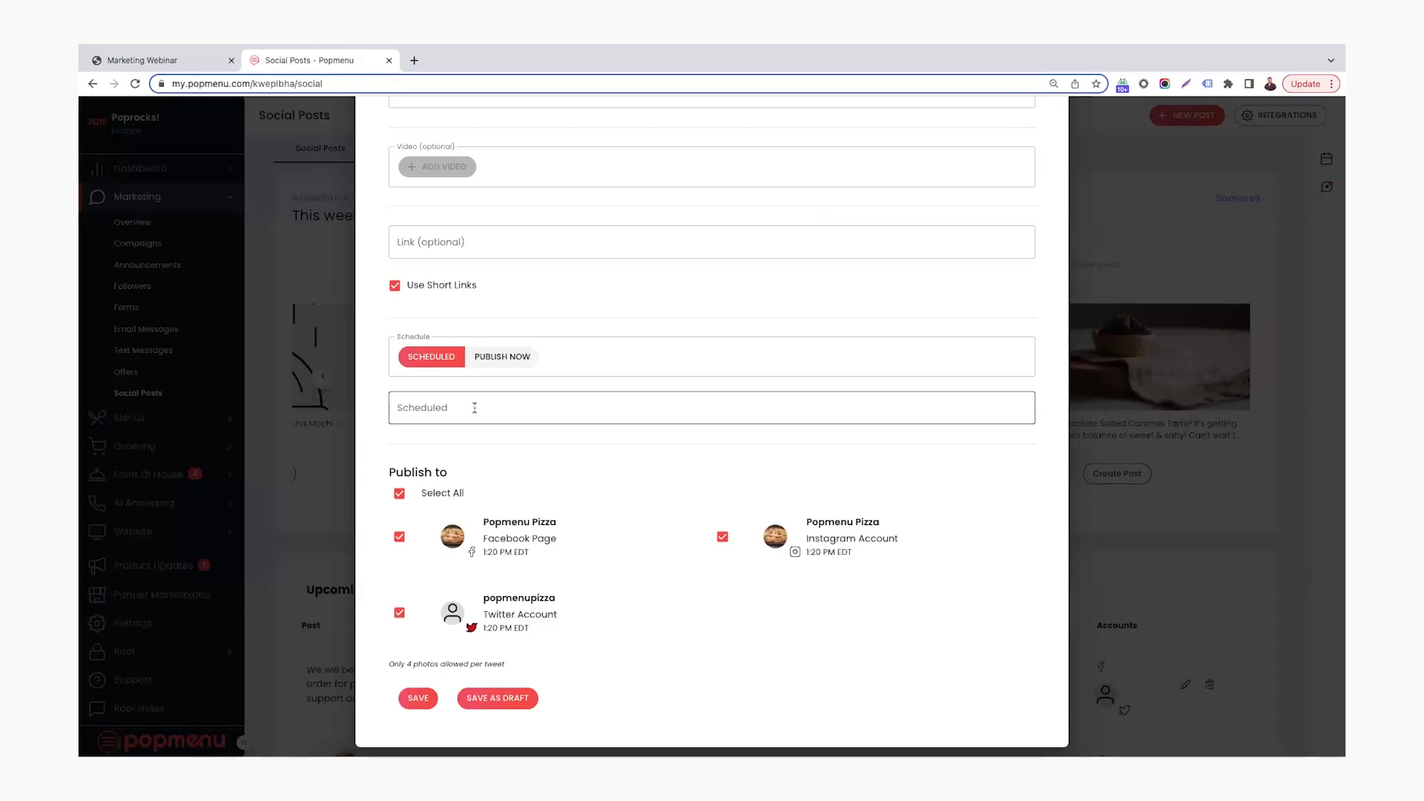
pyautogui.scroll(8, 565, 265)
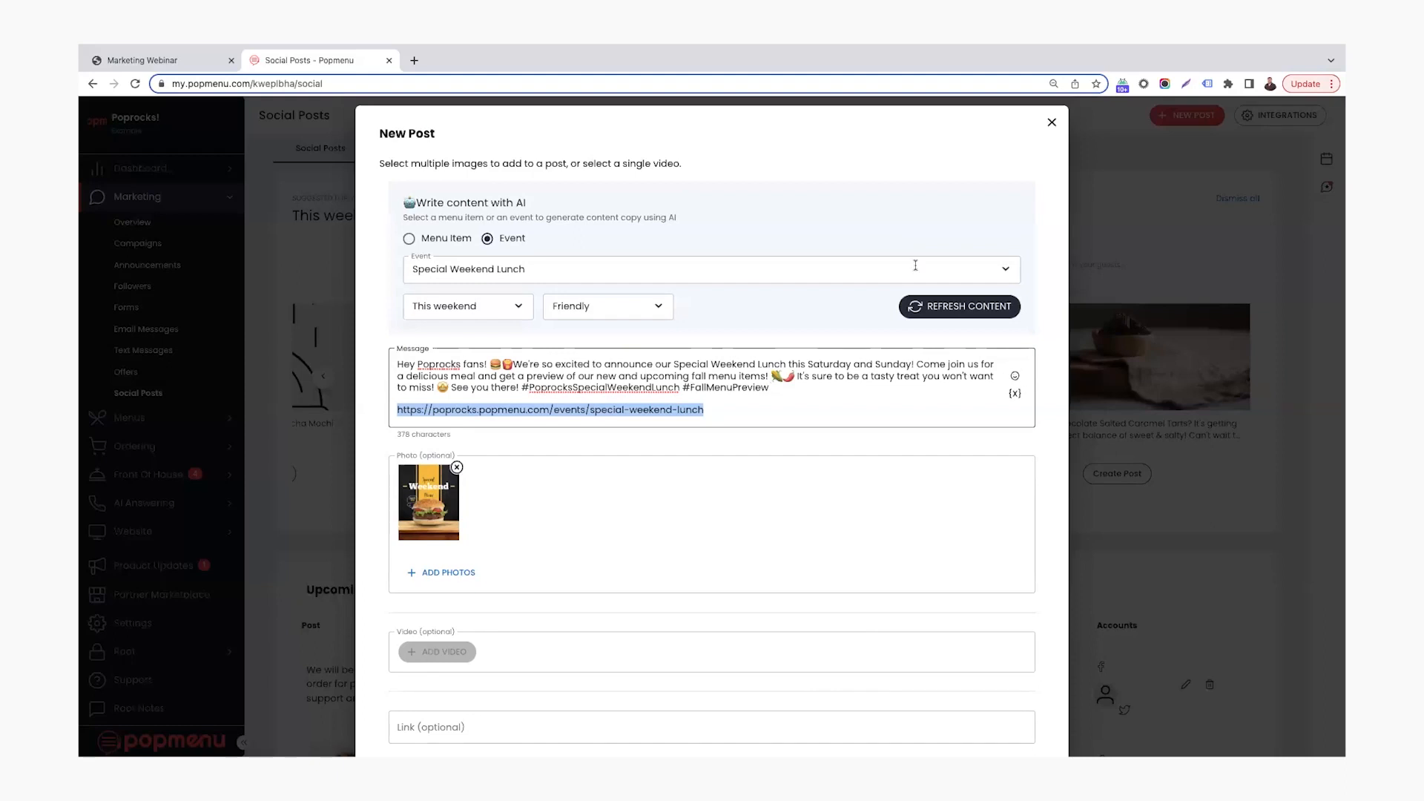
# Close the Special Weekend Lunch post without saving.
pyautogui.click(1053, 120)
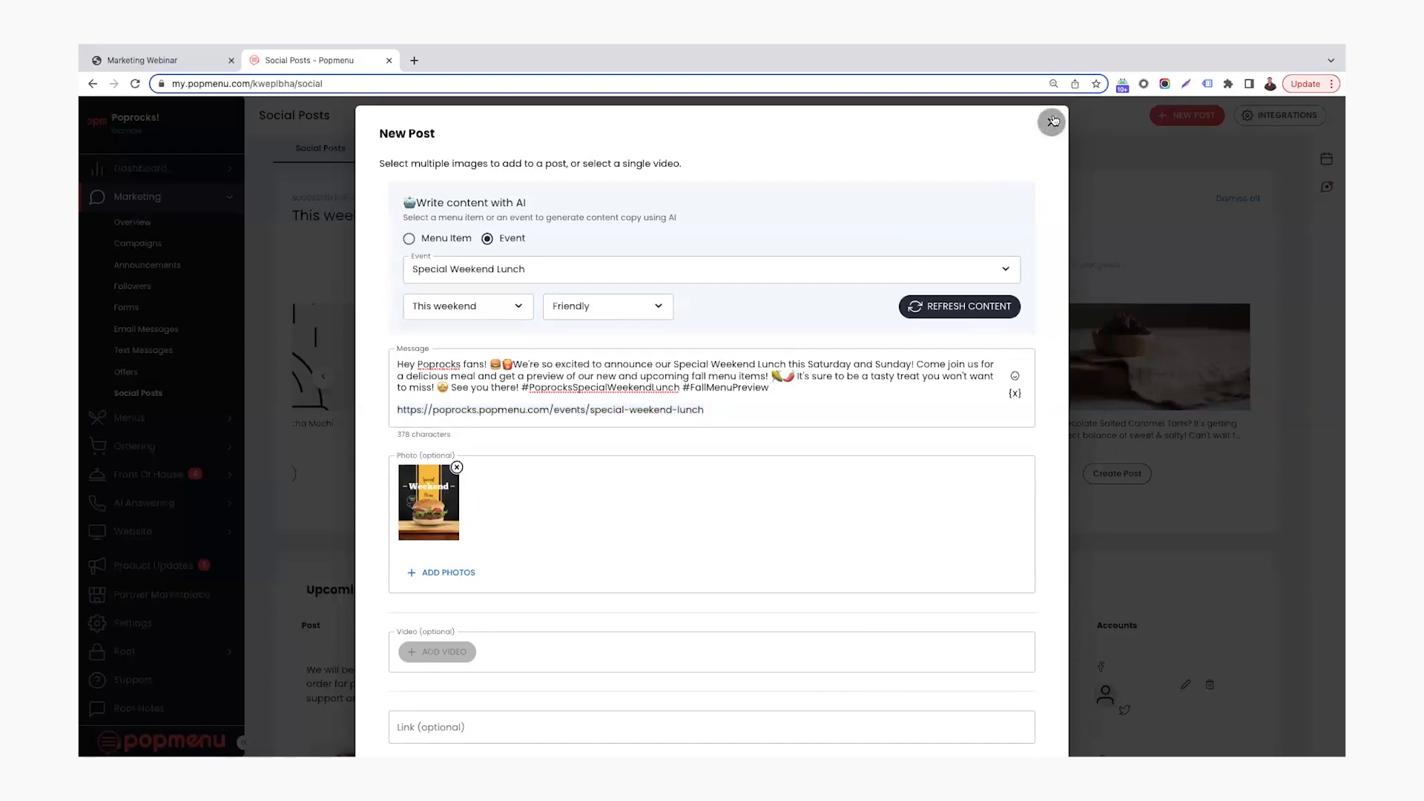